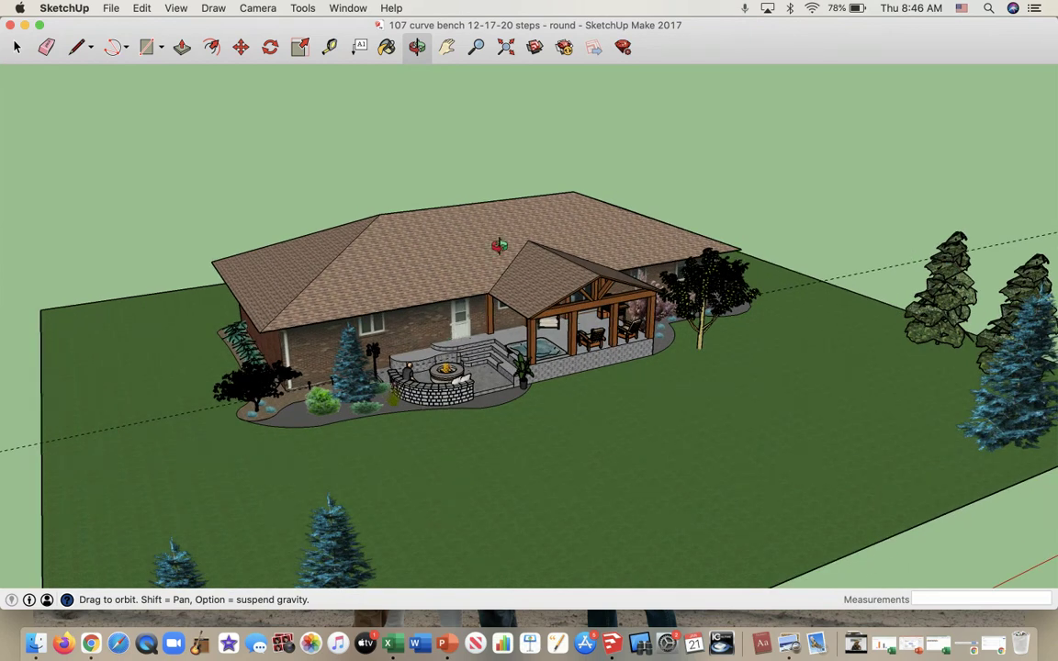
Step: Add a first animation scene from the overall view of the house and backyard
left_click(189, 9)
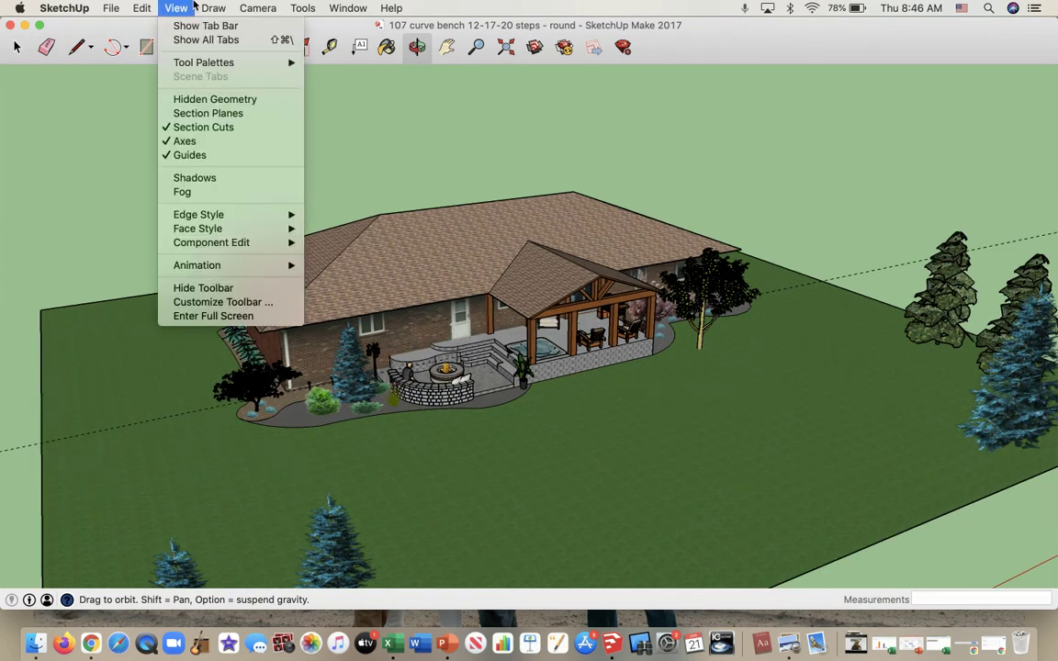
mouse_move(241, 268)
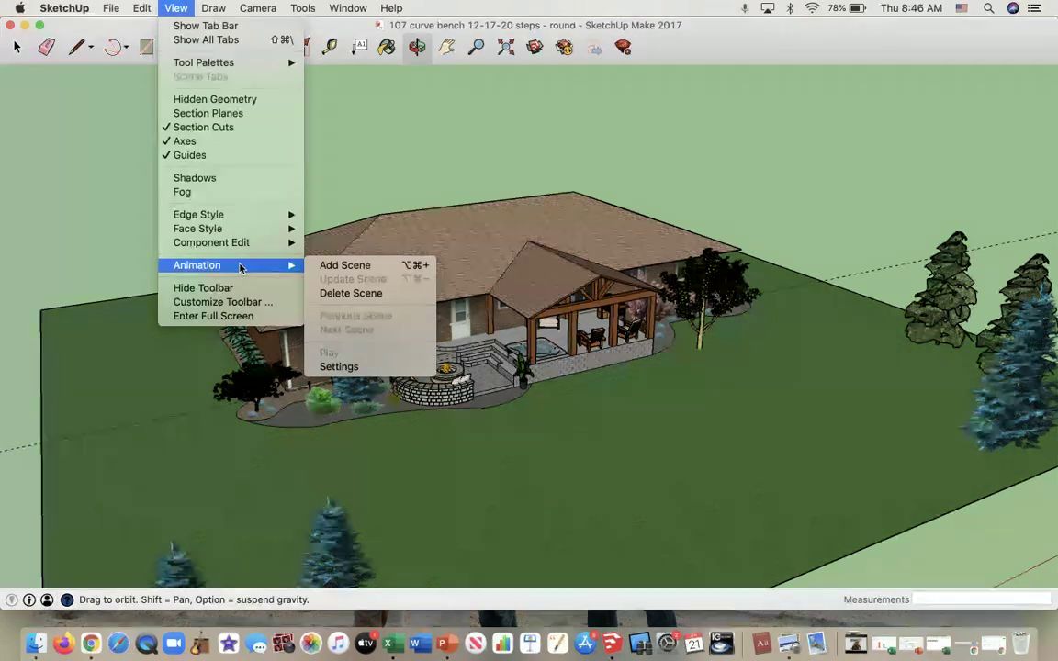
left_click(341, 266)
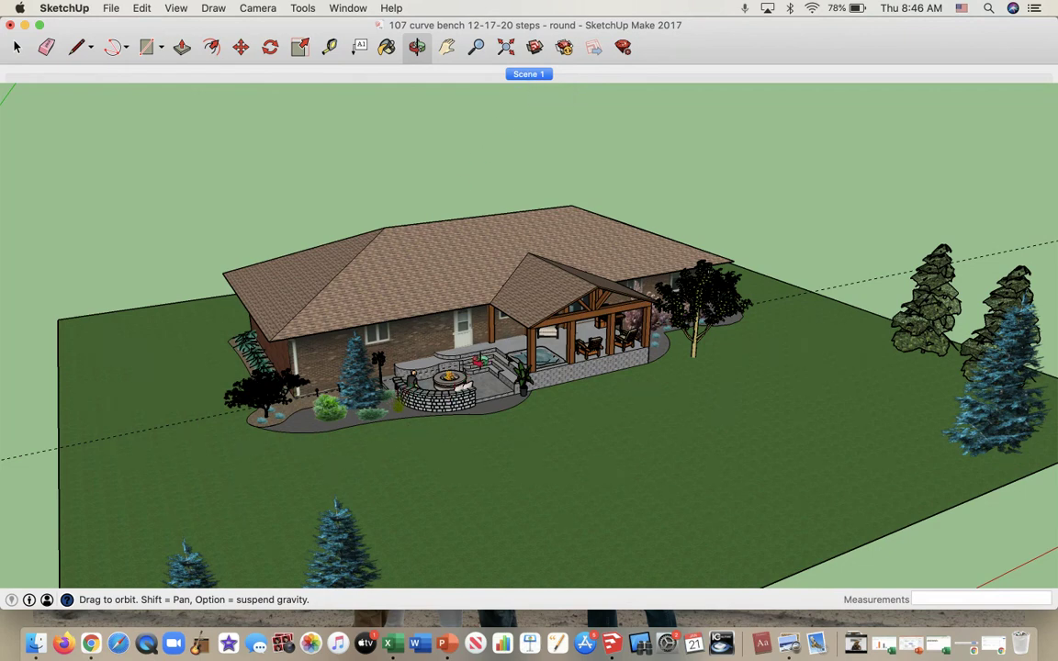
Step: Check the house tour rubric in Preview, switch back to SketchUp and return the model to the Scene 1 view
left_click_drag(480, 360, 472, 370)
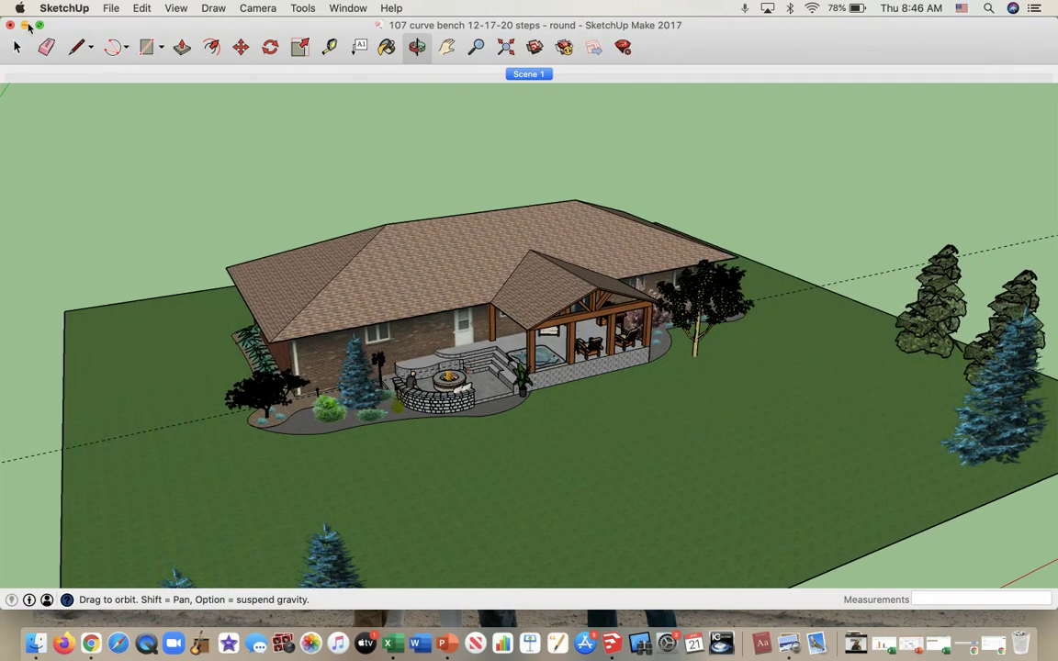
left_click(25, 26)
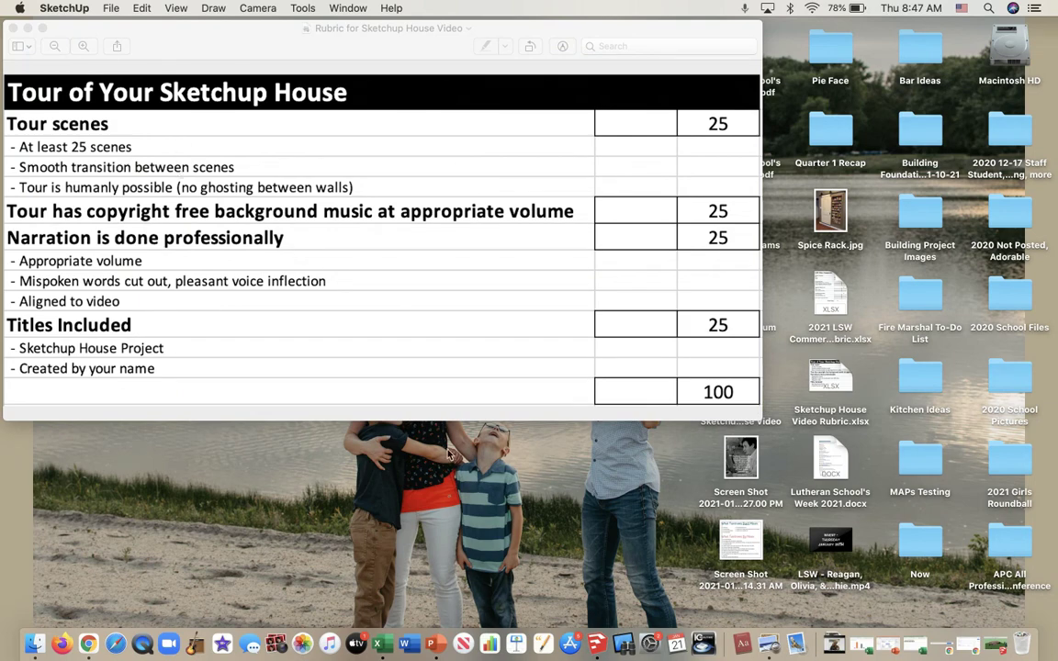
left_click(862, 646)
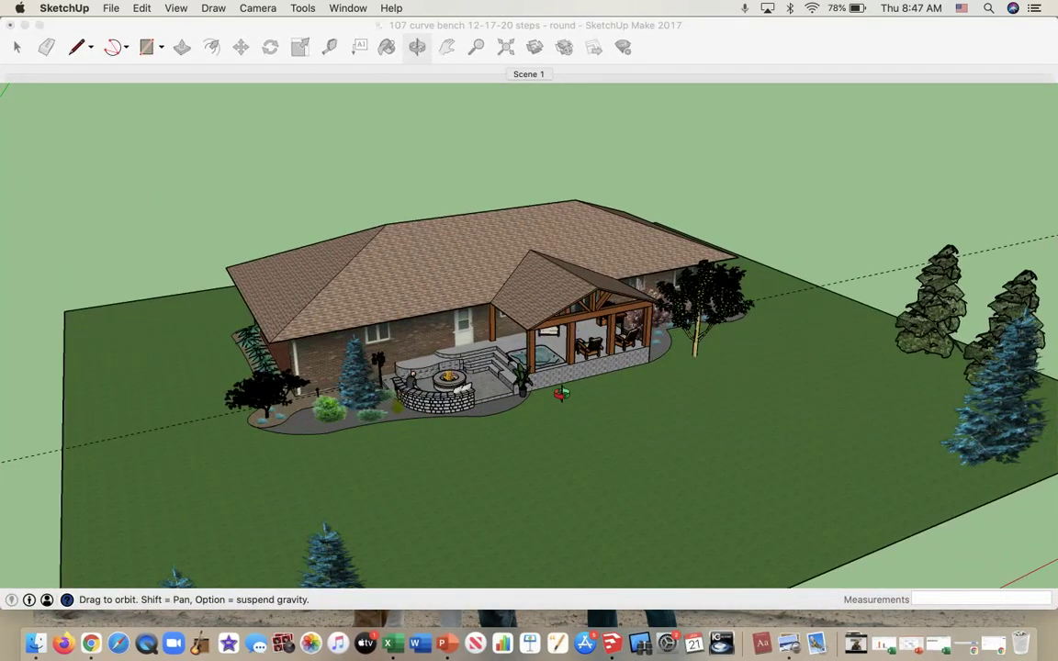
scroll(505, 361, "up", 15)
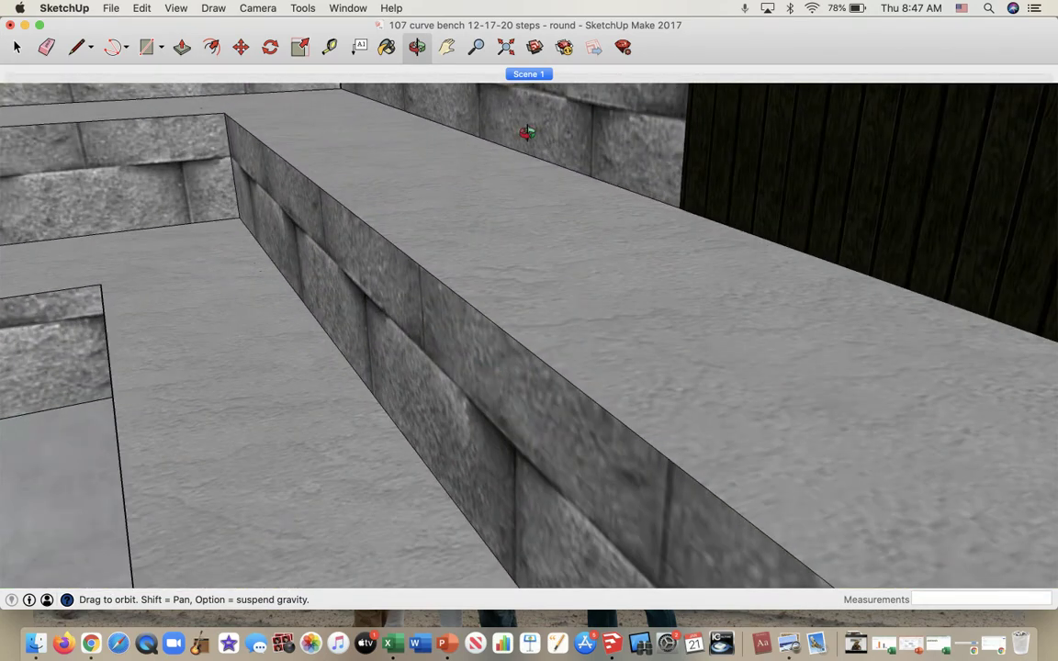
left_click(531, 75)
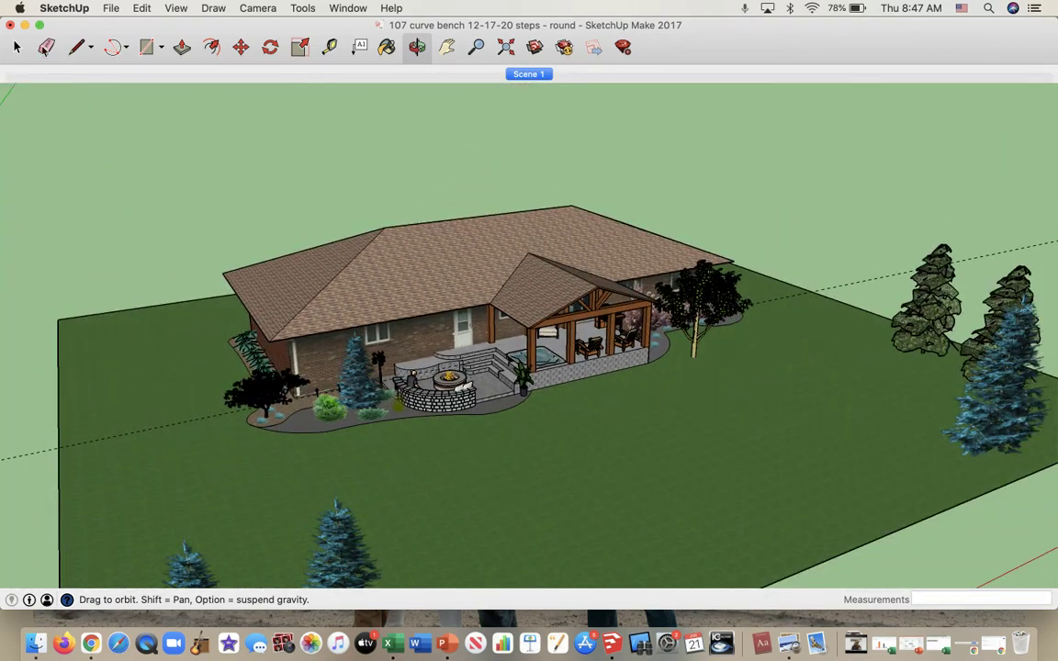
Step: Add a second scene with a closer view of the house, fire pit and covered patio
scroll(290, 351, "up", 5)
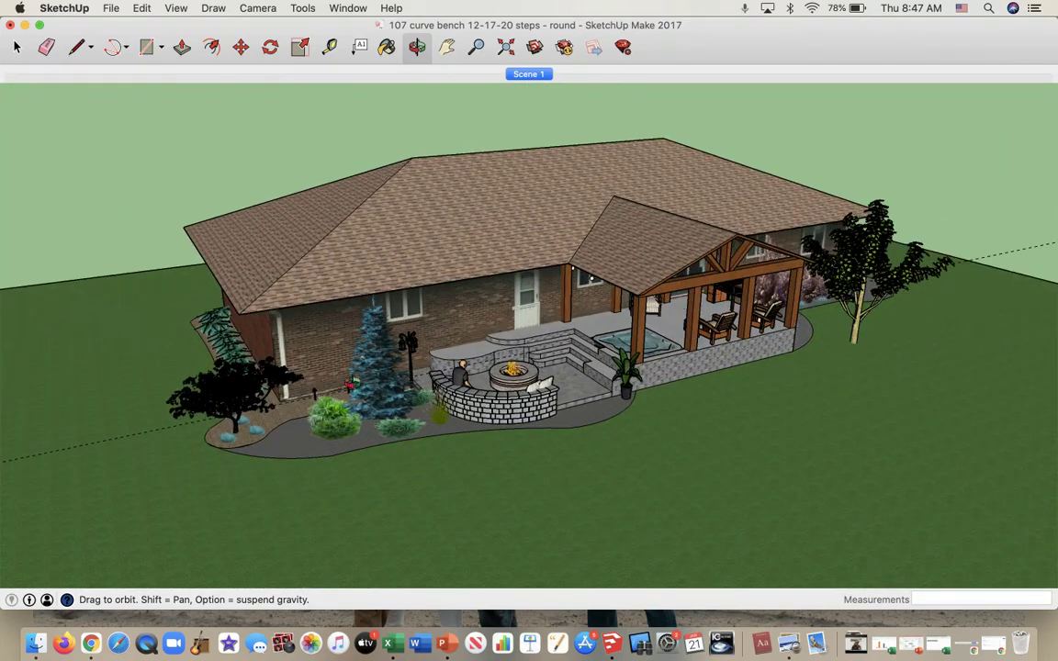
left_click_drag(417, 351, 428, 352)
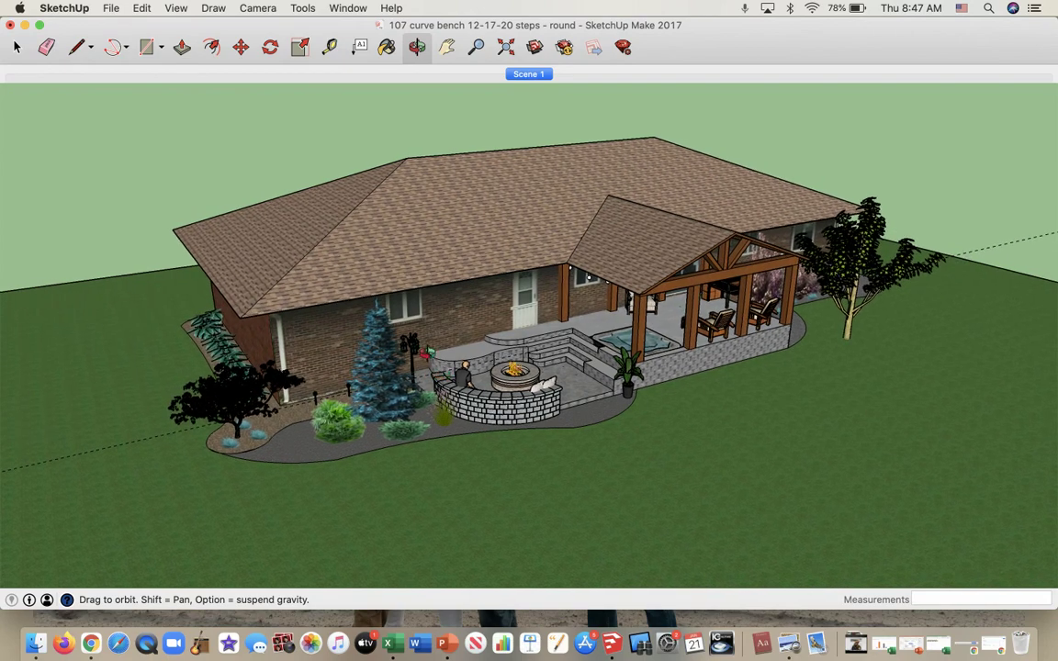
left_click(176, 8)
mouse_move(219, 271)
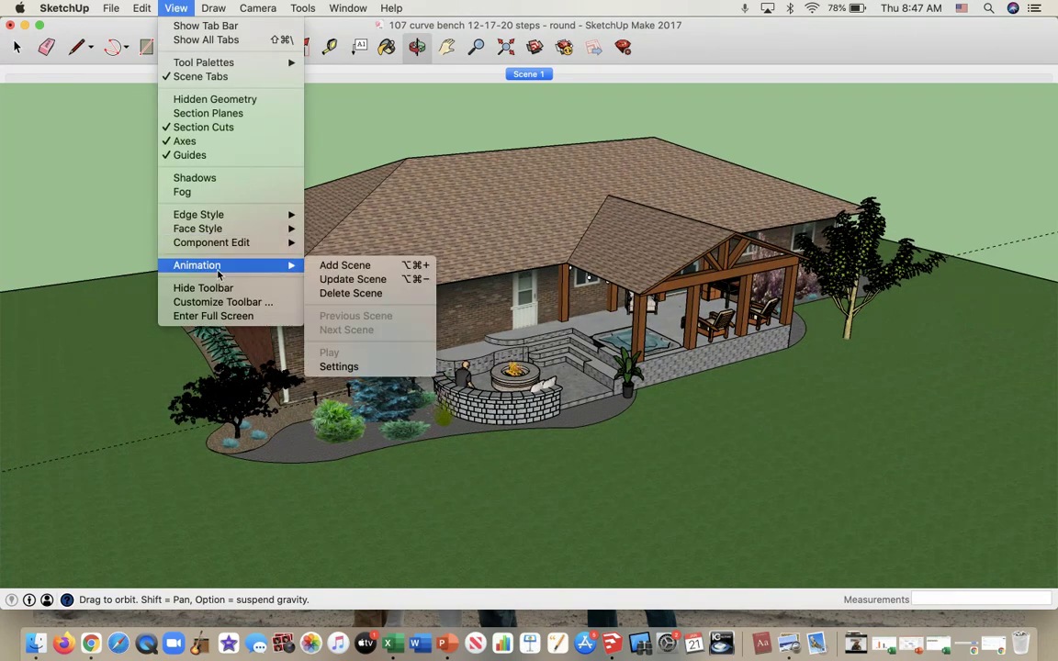
left_click(326, 265)
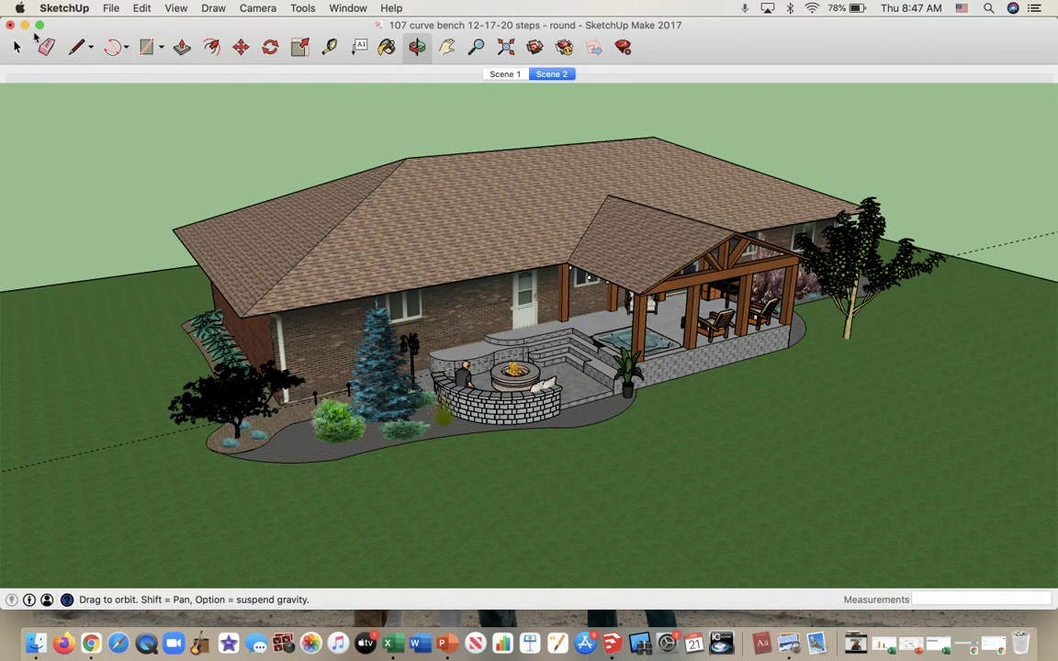
Step: Recheck the scene requirements in the tour rubric and switch back to the SketchUp house model
left_click(25, 26)
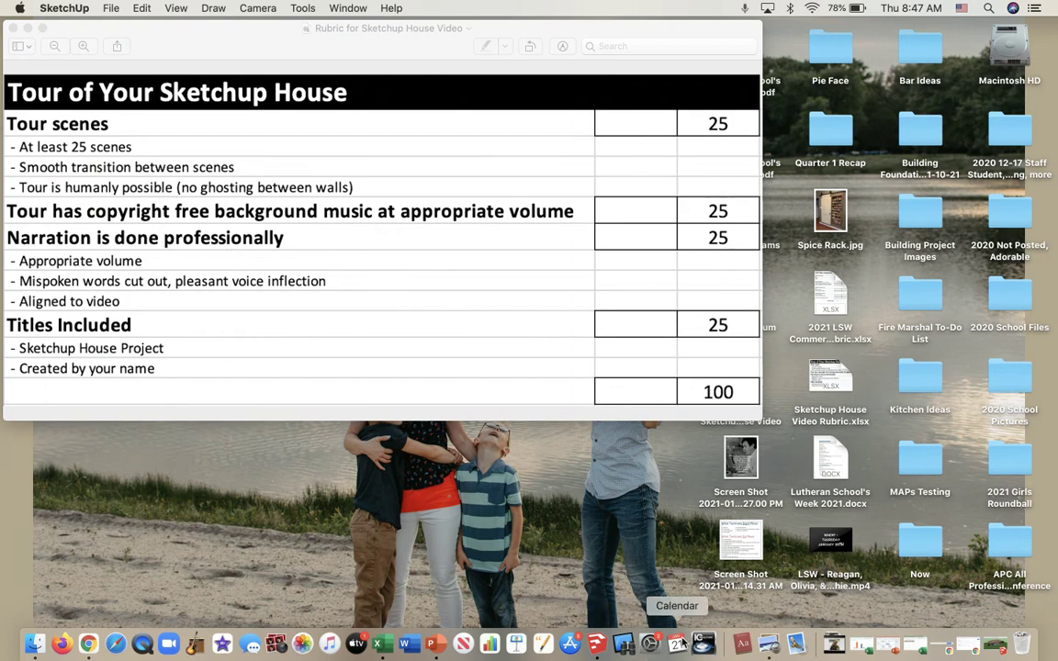
left_click(901, 644)
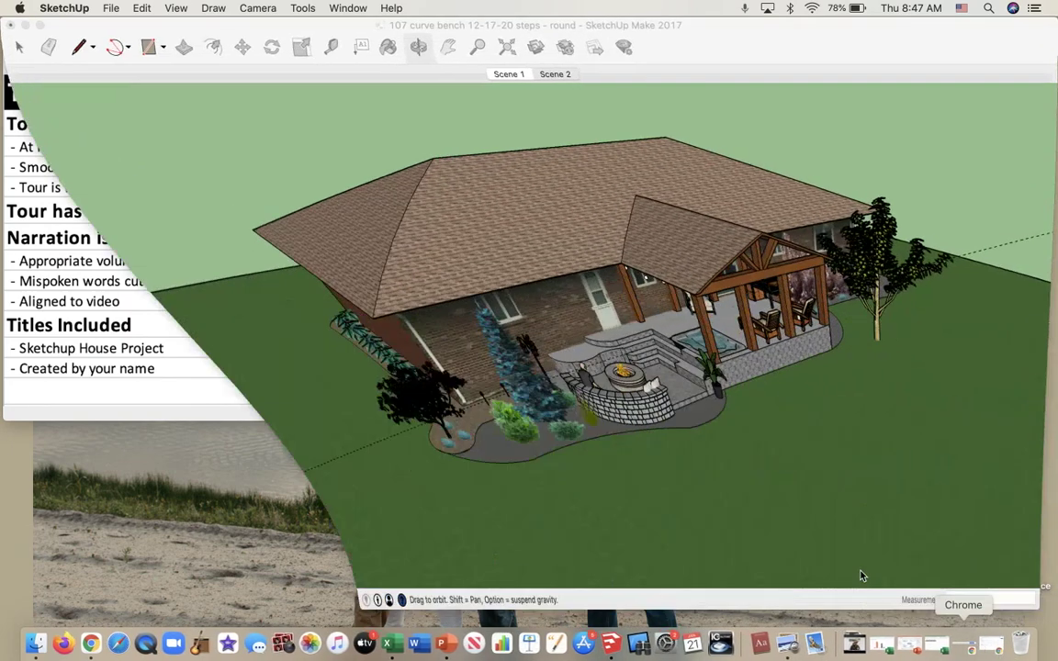
Step: Add a third scene that moves in slightly closer on the fire pit, garden bed and covered patio
scroll(455, 350, "up", 1)
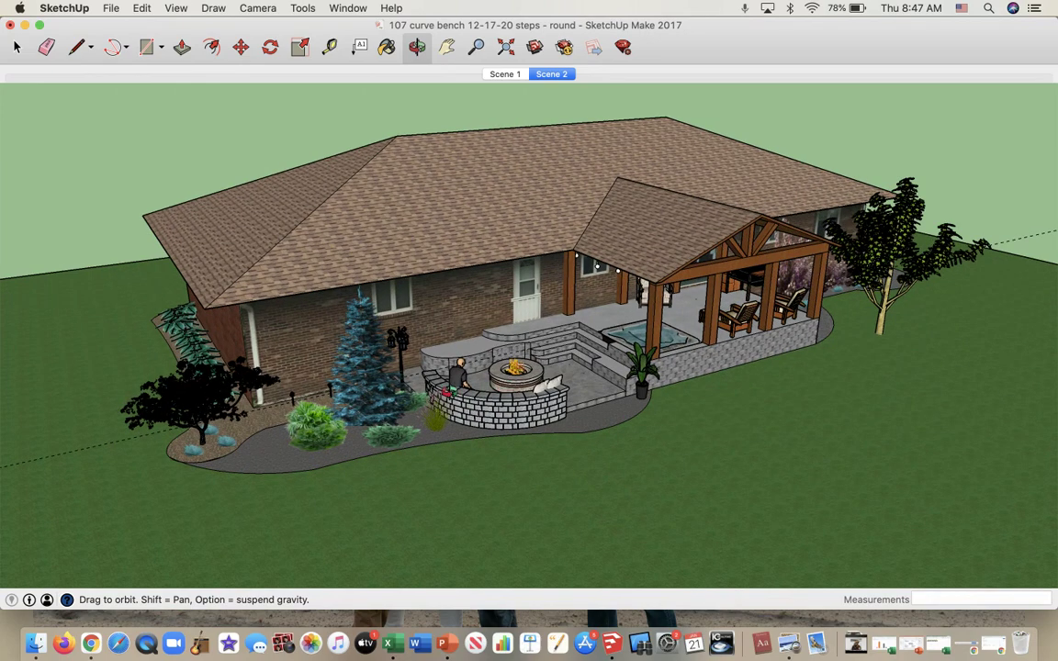
scroll(403, 352, "up", 2)
left_click_drag(425, 348, 432, 348)
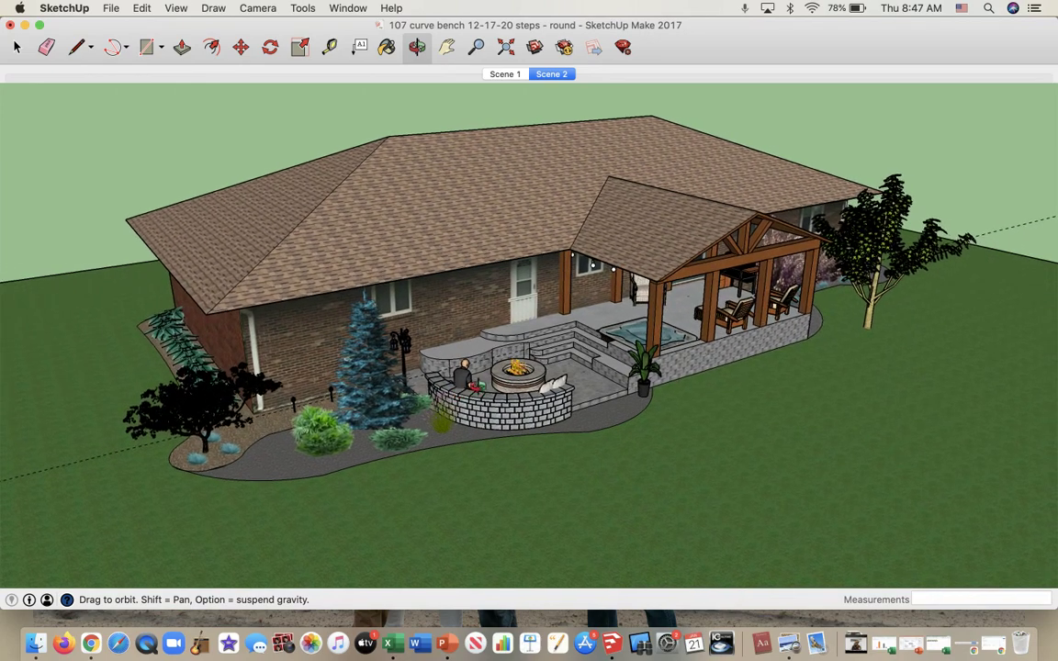
scroll(434, 346, "up", 1)
scroll(434, 346, "up", 1)
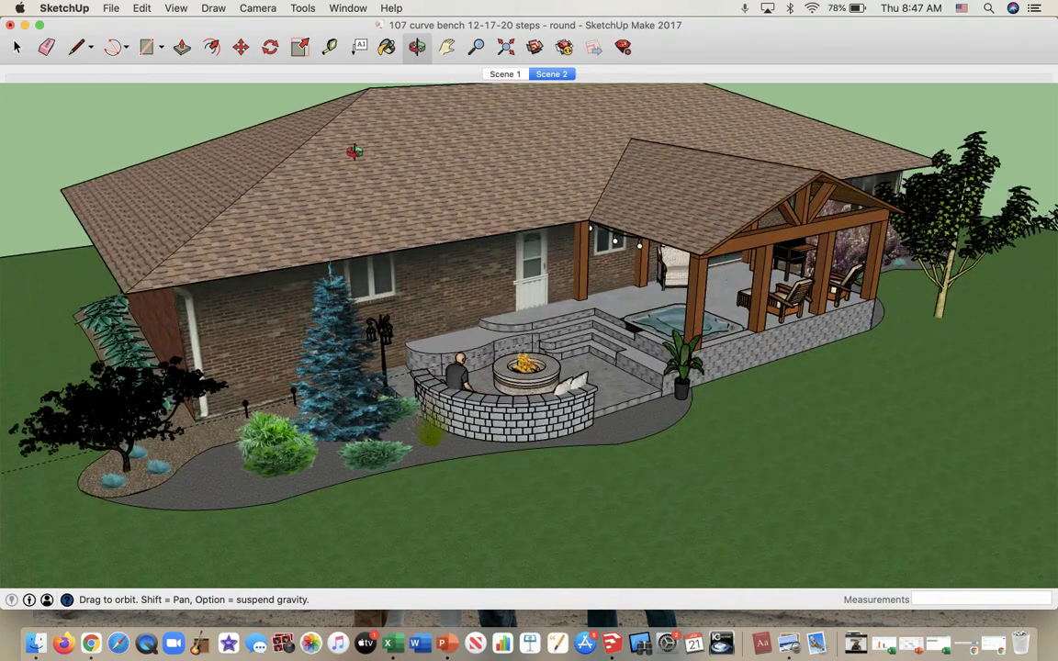
left_click(174, 7)
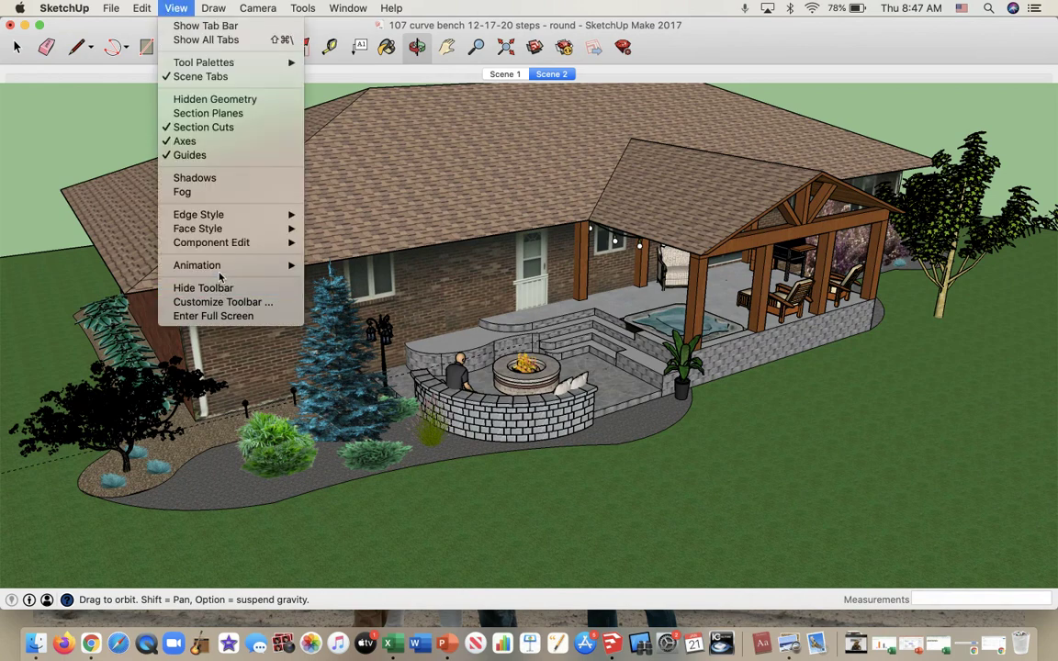
mouse_move(230, 265)
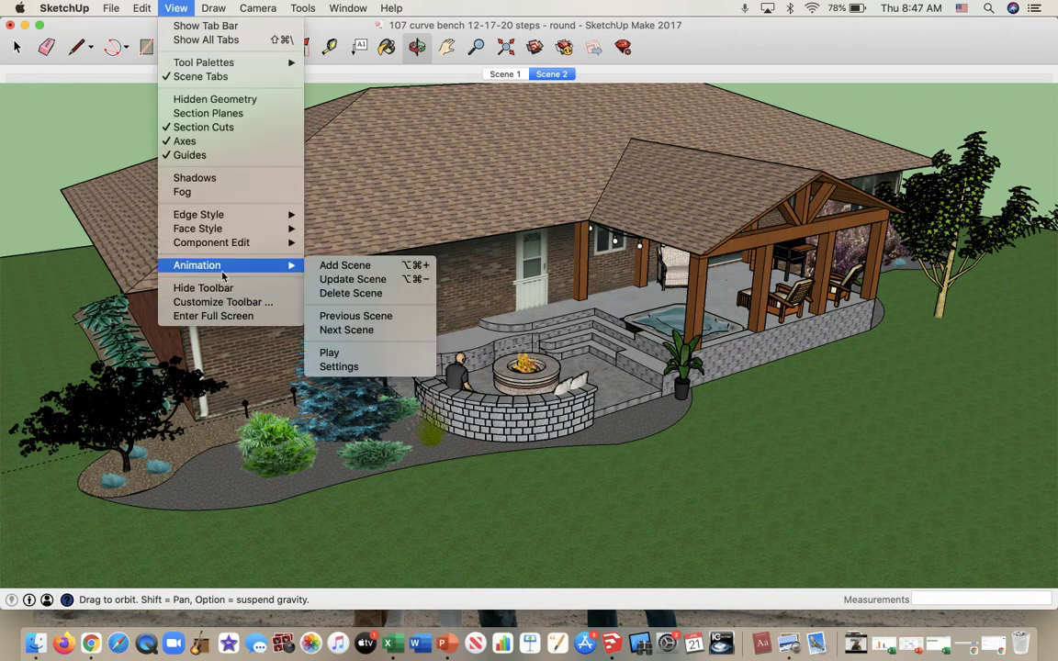
left_click(365, 272)
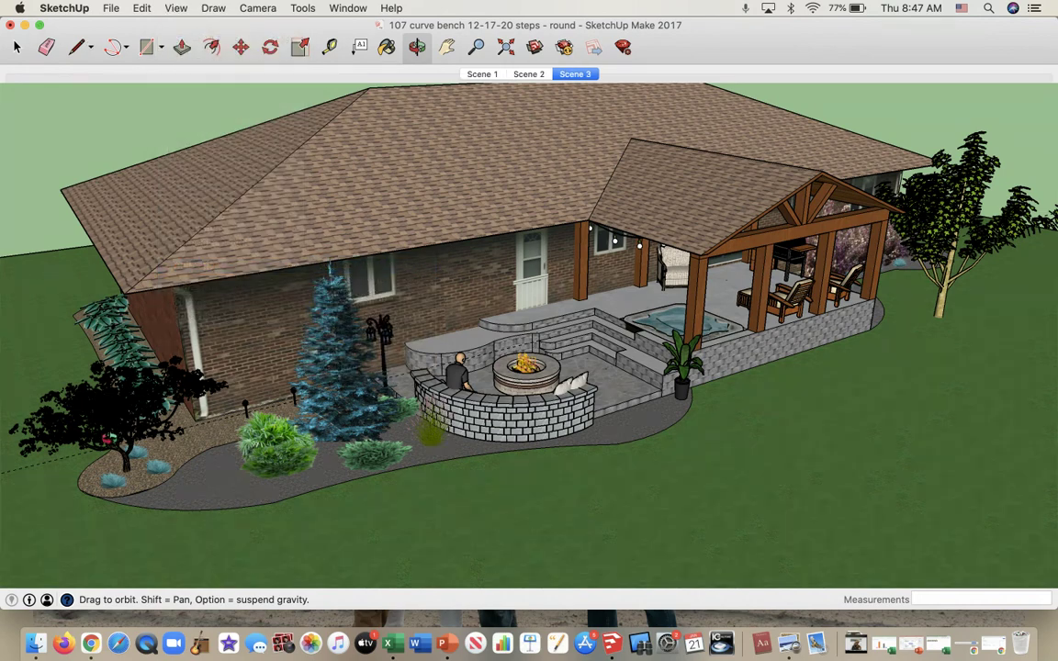
left_click(35, 643)
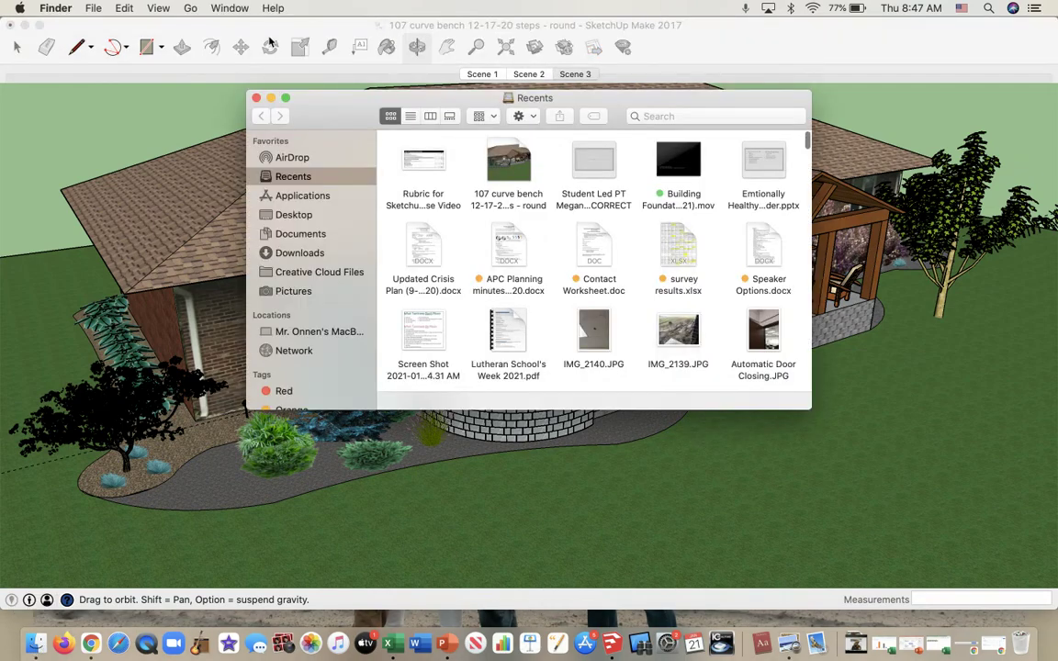
left_click(256, 98)
mouse_move(60, 27)
left_mouse_down()
mouse_move(333, 420)
mouse_move(278, 241)
mouse_move(351, 273)
mouse_move(224, 226)
mouse_move(197, 276)
mouse_move(294, 390)
mouse_move(201, 307)
mouse_move(231, 347)
mouse_move(159, 358)
mouse_move(57, 114)
mouse_move(63, 24)
left_mouse_up()
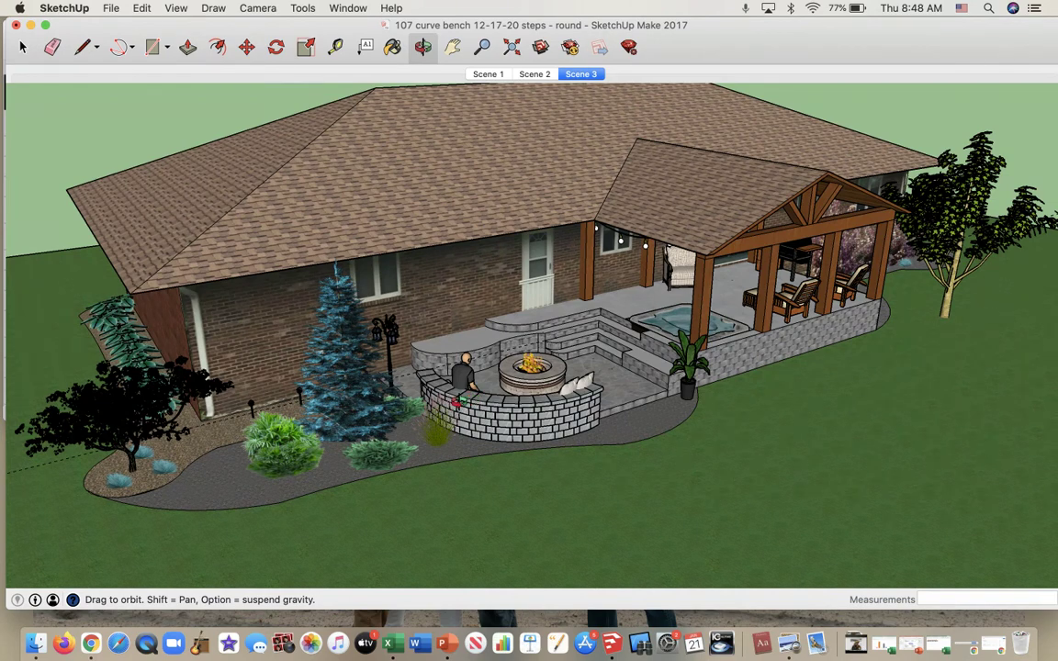
Step: Add a fourth scene that moves in on the curved bench, fire pit and hot tub
scroll(457, 401, "up", 2)
scroll(473, 386, "up", 5)
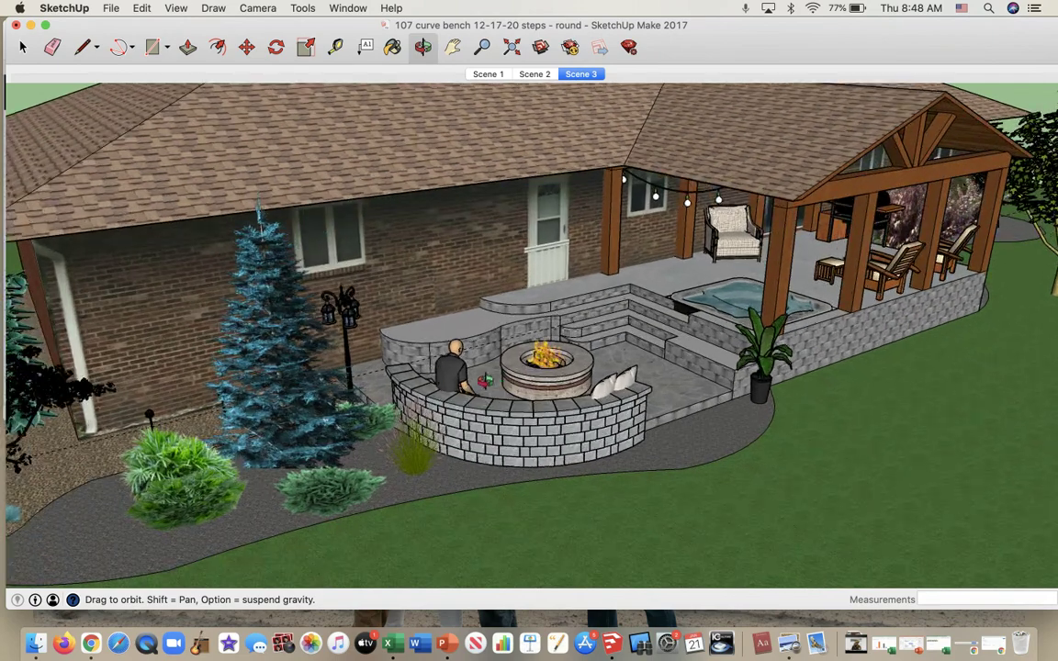
scroll(450, 342, "up", 2)
scroll(450, 342, "up", 2)
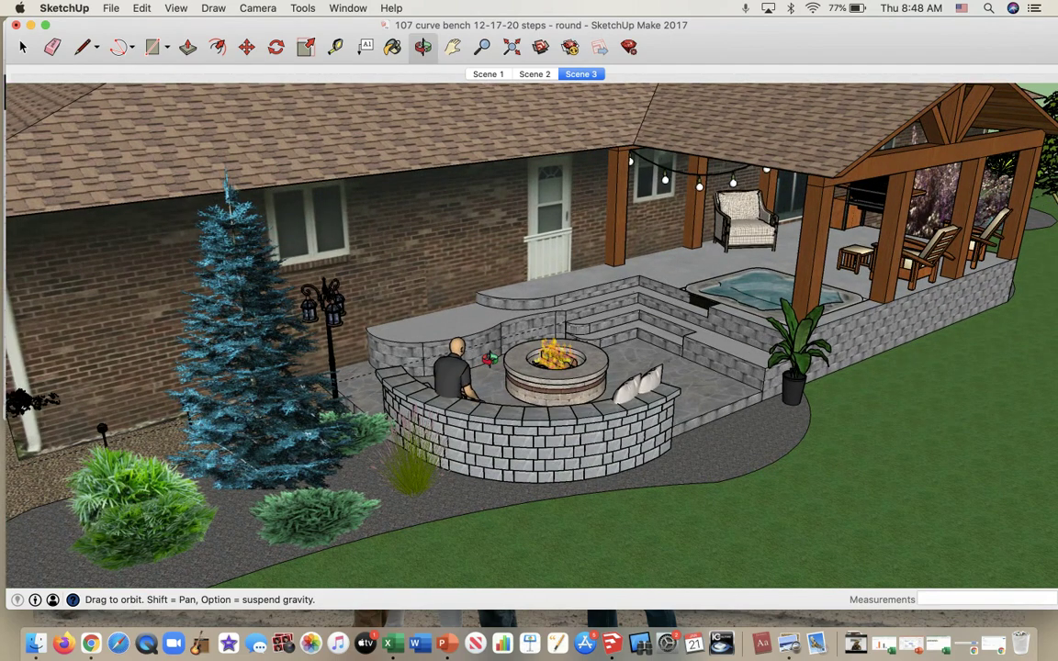
key("ctrl+super+plus")
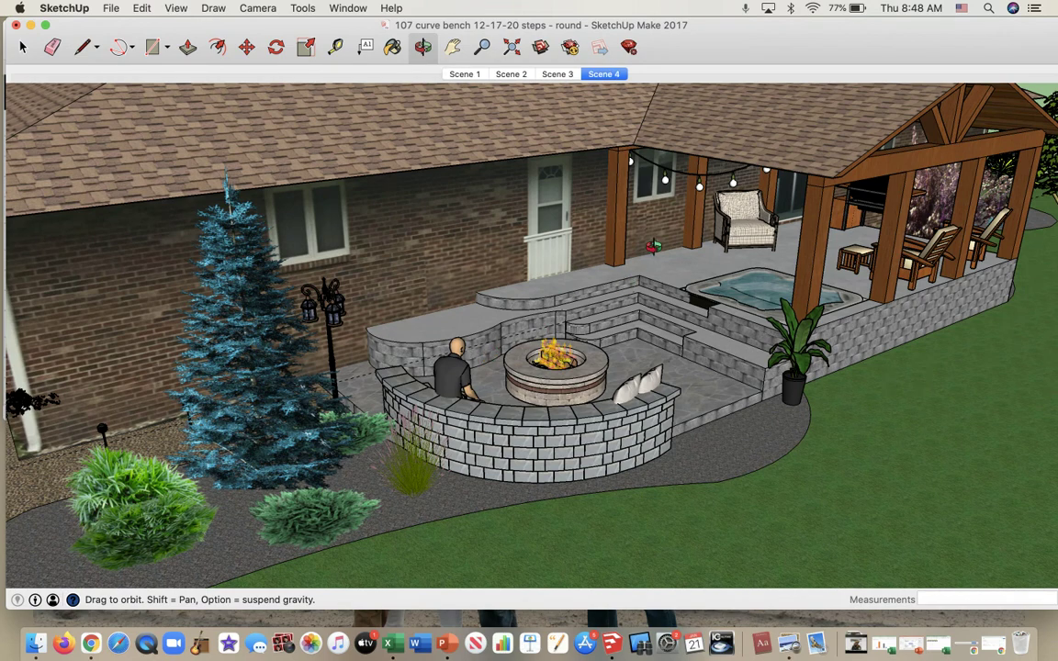
Step: Add a fifth scene with a closer view over the curved bench toward the fire pit and patio steps
scroll(563, 266, "up", 3)
left_click_drag(568, 324, 599, 318)
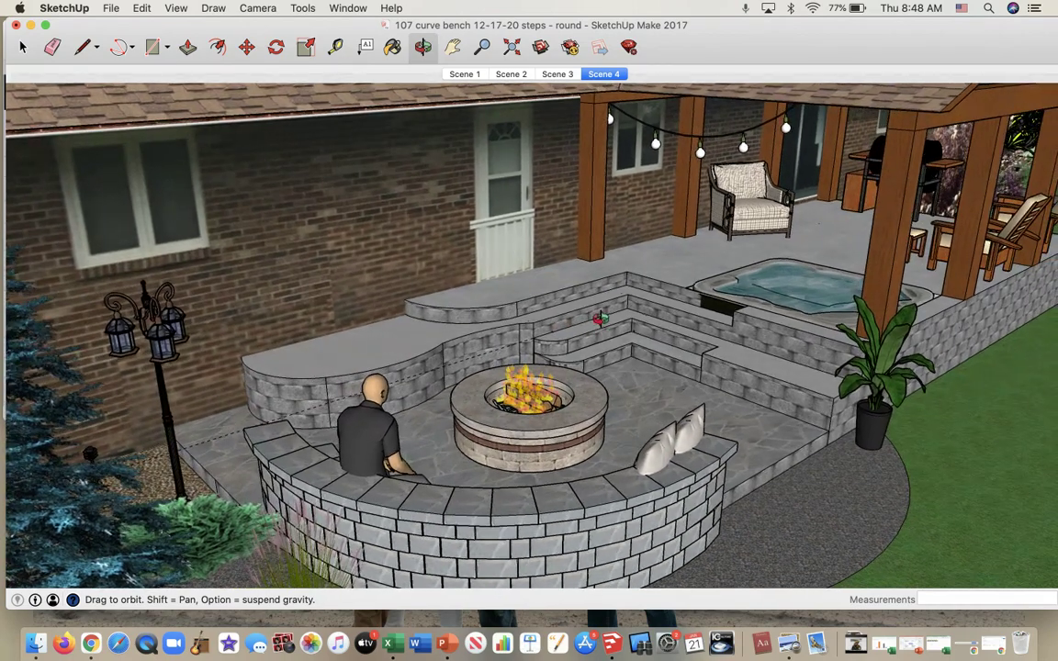
key("ctrl+shift+s")
Step: Add a sixth scene from a low, near eye-level view over the curved bench and fire pit
scroll(600, 318, "up", 3)
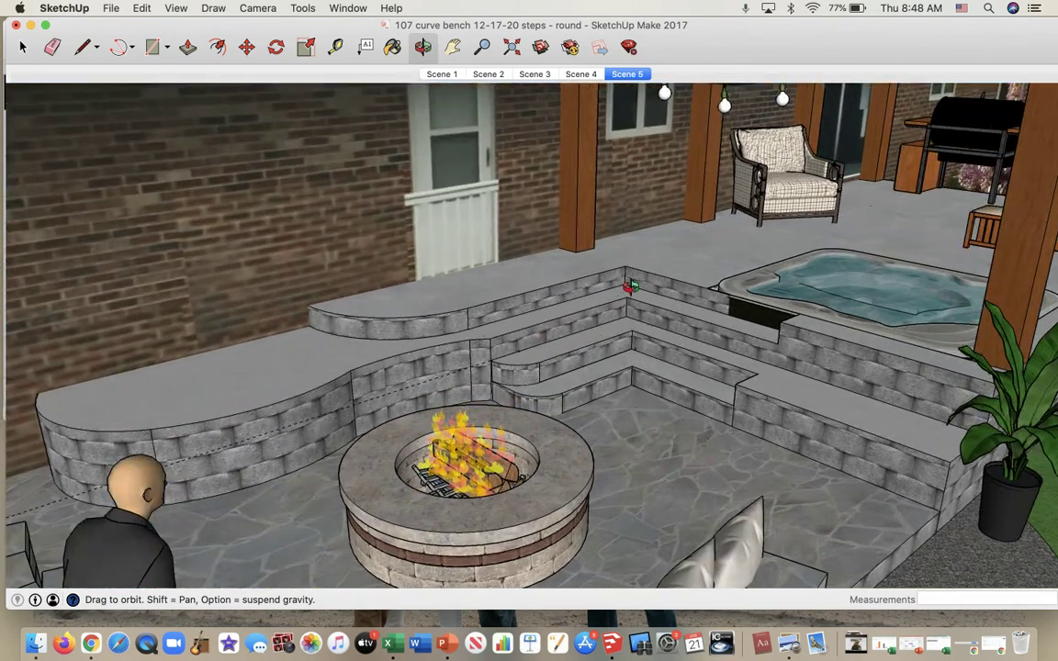
scroll(606, 335, "up", 2)
left_click_drag(606, 336, 593, 294)
key("ctrl+shift+s")
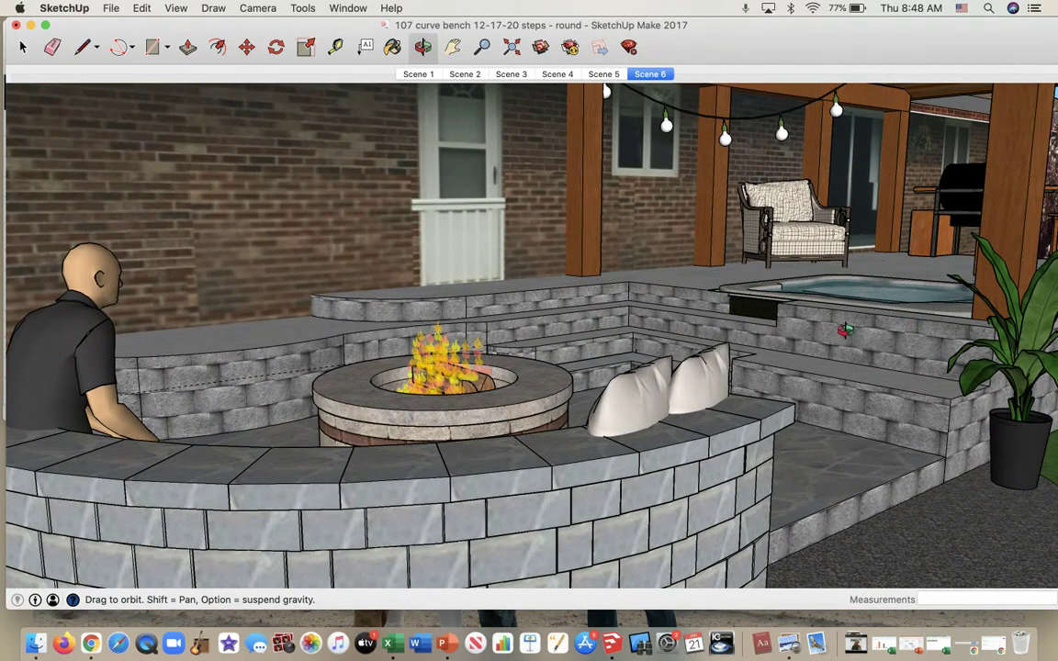
Step: Add a seventh scene looking past the potted plant and hot tub along the covered patio toward the lawn trees
left_click_drag(640, 318, 806, 349)
left_click(453, 46)
left_click_drag(755, 281, 690, 329)
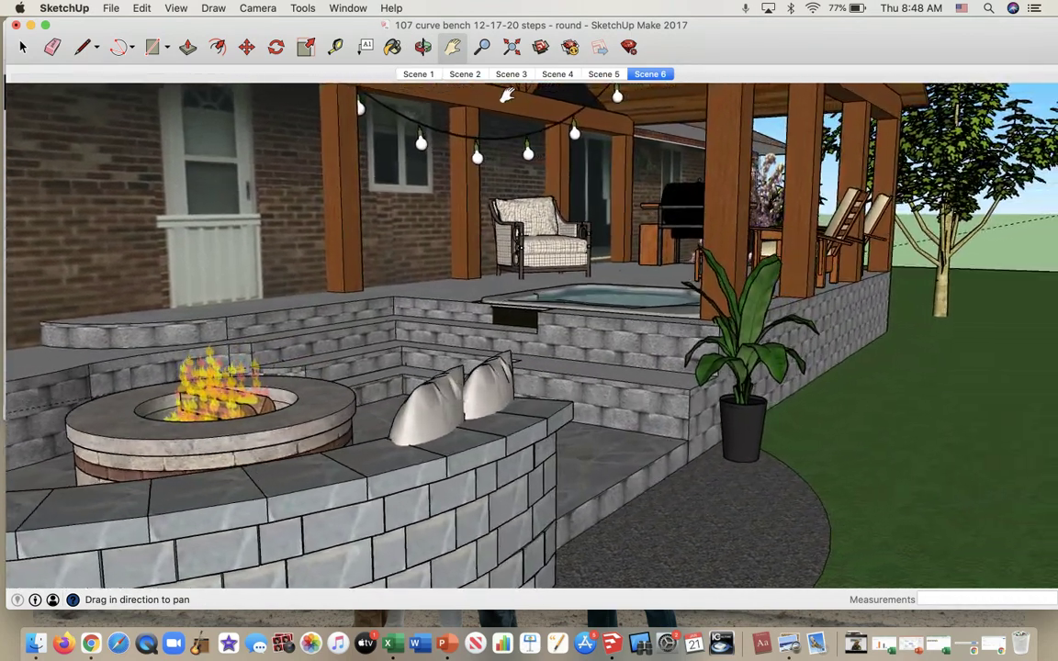
key("o")
left_click_drag(511, 312, 569, 307)
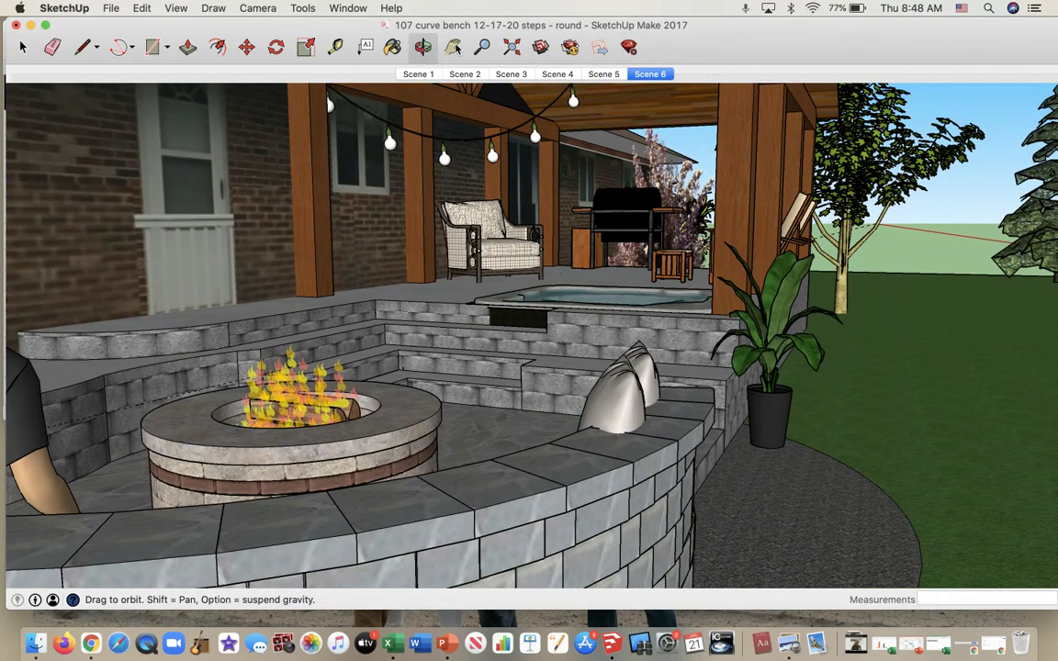
left_click(453, 46)
left_click_drag(691, 255, 492, 294)
left_click(422, 47)
left_click_drag(407, 285, 461, 281)
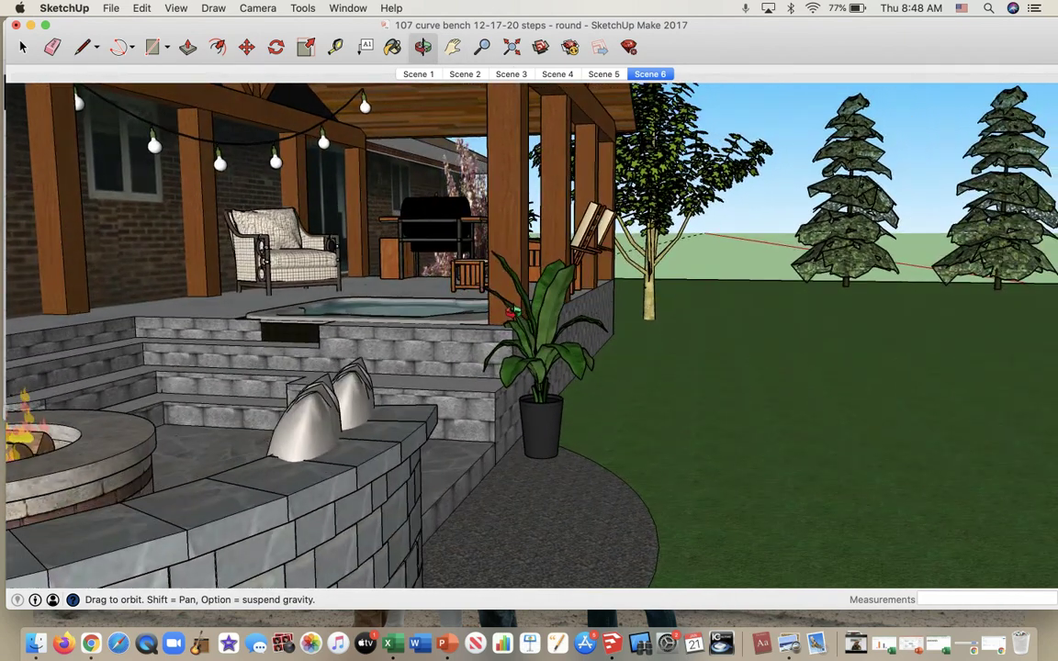
left_click(452, 47)
left_click_drag(606, 276, 473, 293)
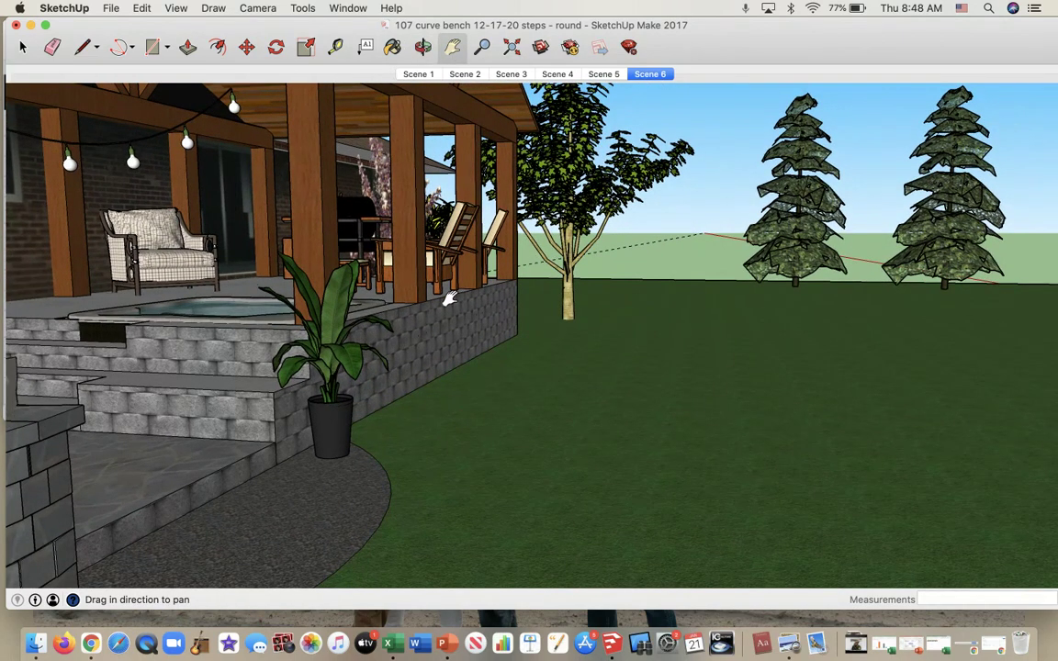
key("shift+a")
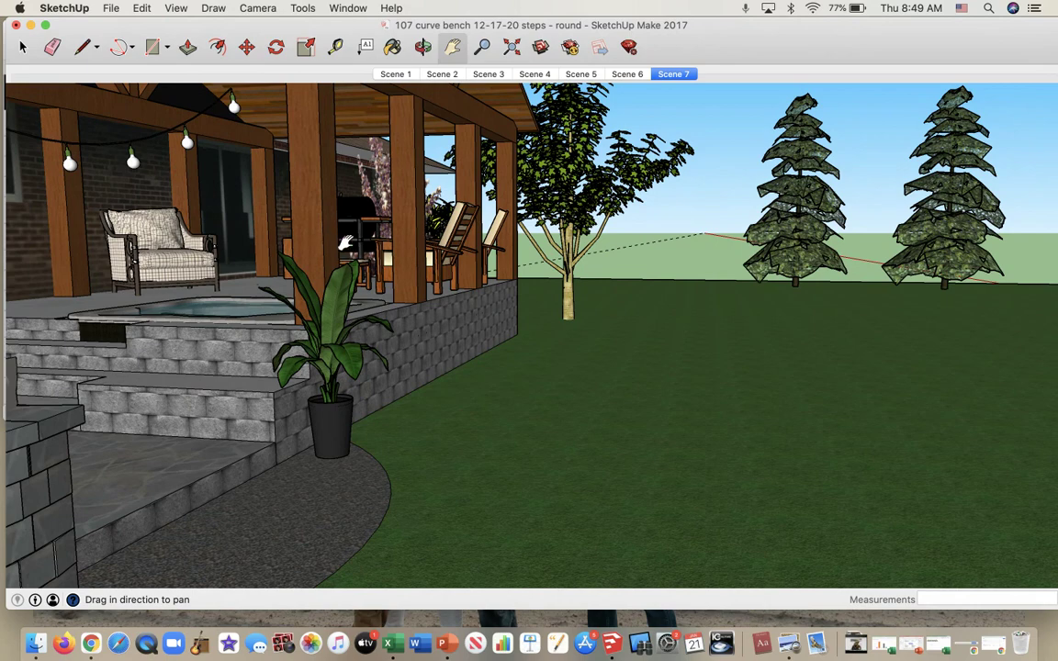
Step: Add an eighth scene with a closer view of the patio steps, hot tub, armchair and potted plant
scroll(345, 243, "up", 2)
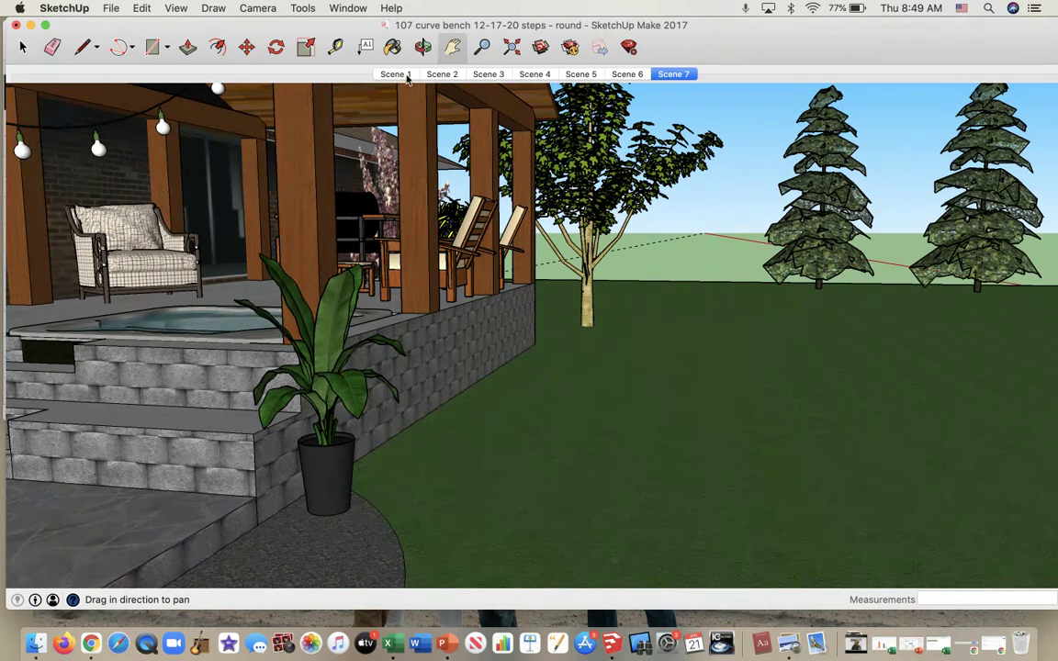
left_click(422, 47)
left_click_drag(399, 184, 406, 250)
key("h")
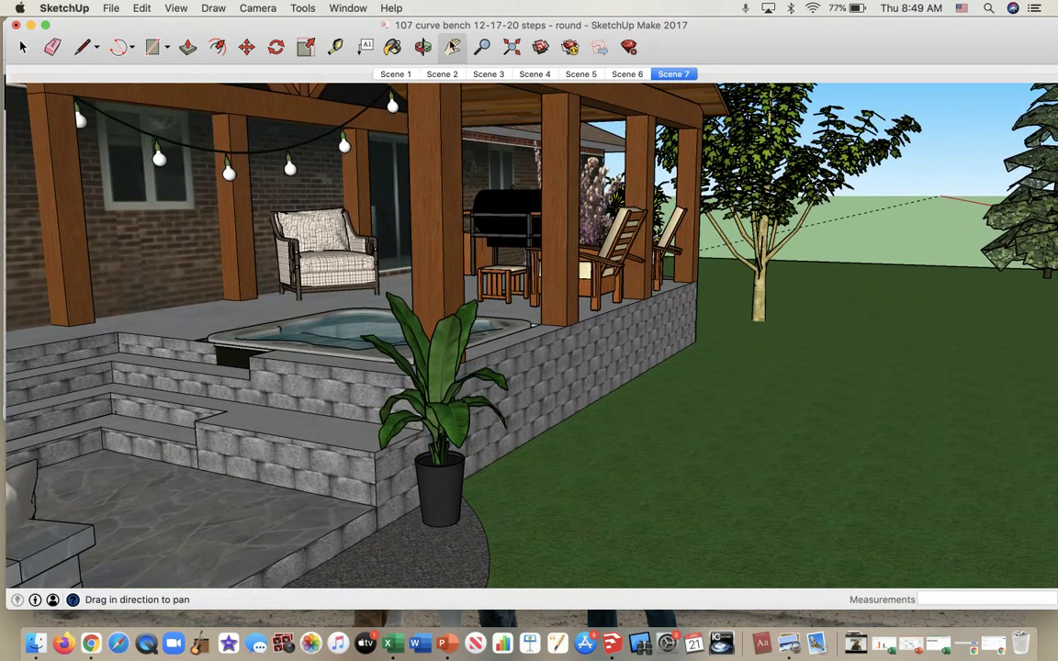
left_click(422, 47)
left_click_drag(384, 207, 370, 243)
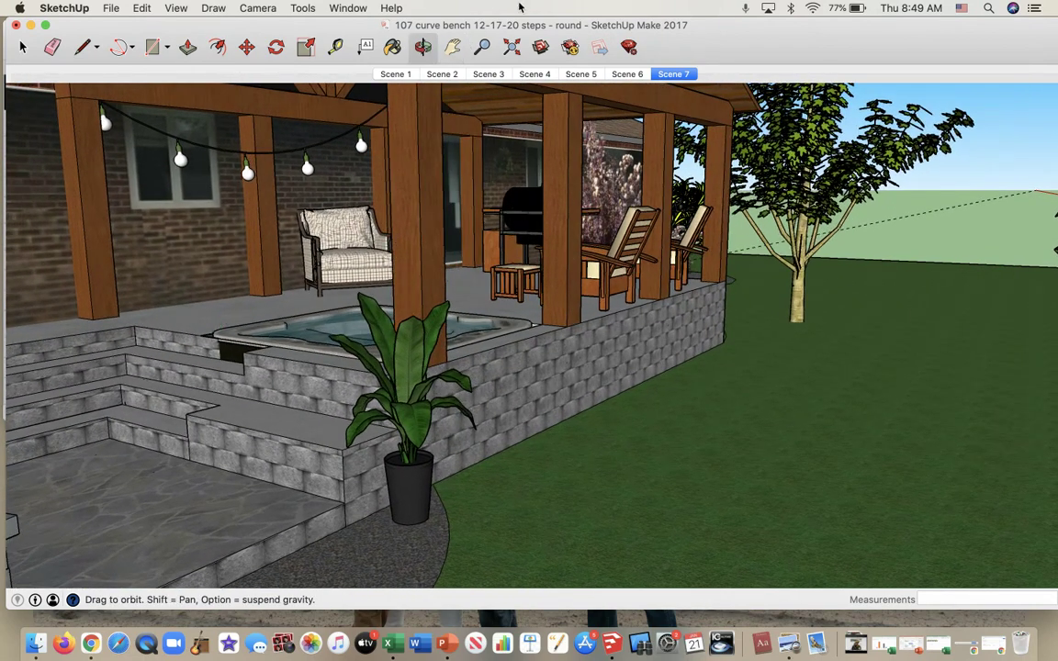
left_click(452, 47)
left_click_drag(193, 226, 329, 220)
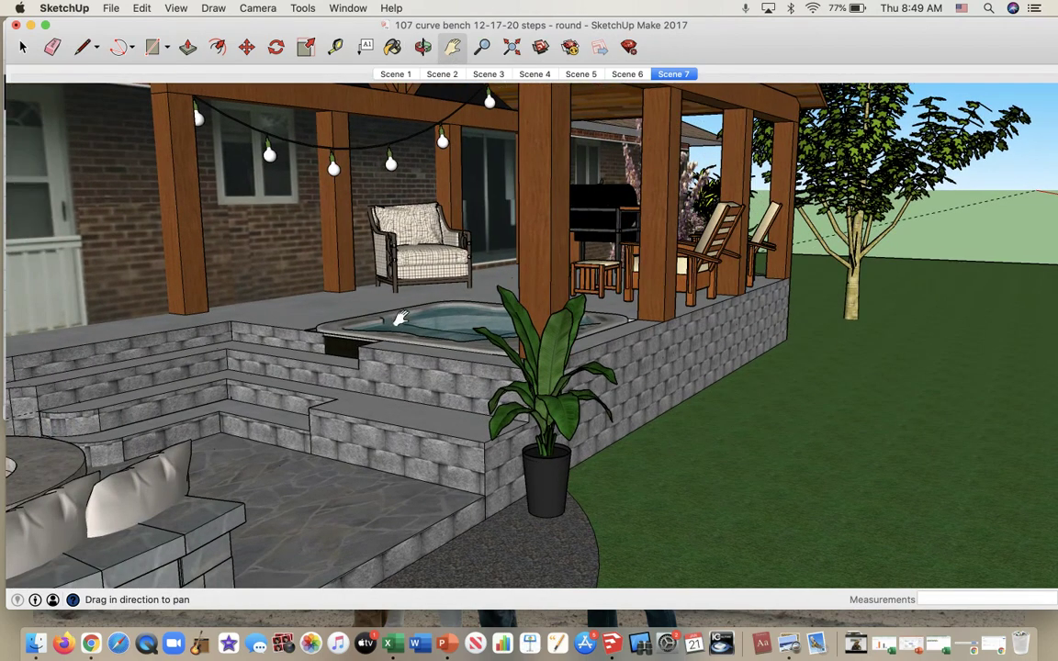
left_click_drag(360, 286, 400, 319)
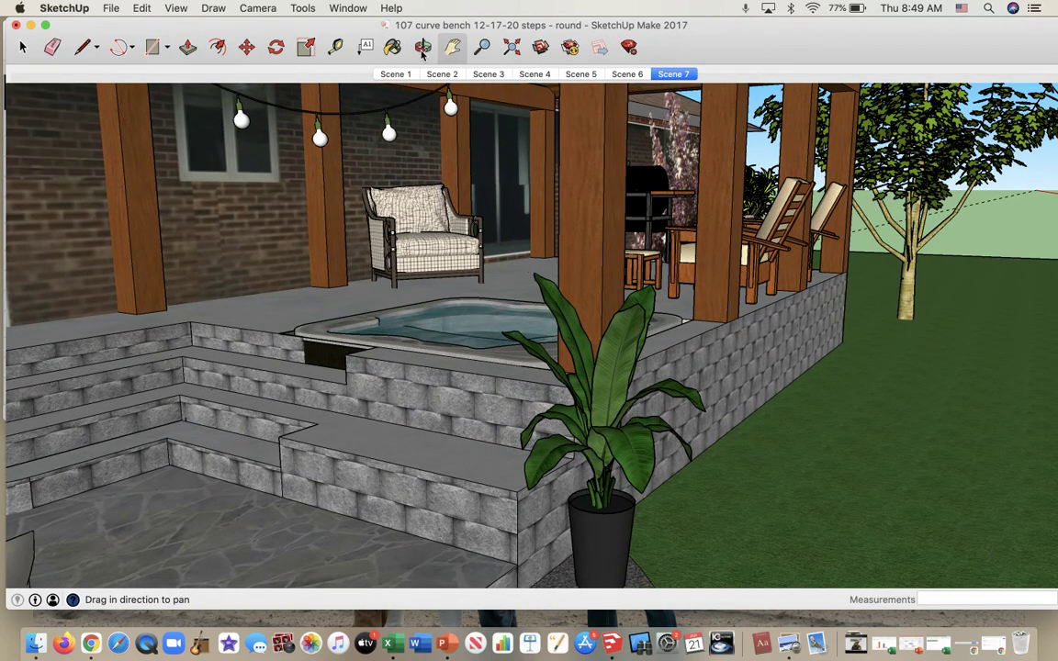
key("ctrl+super+plus")
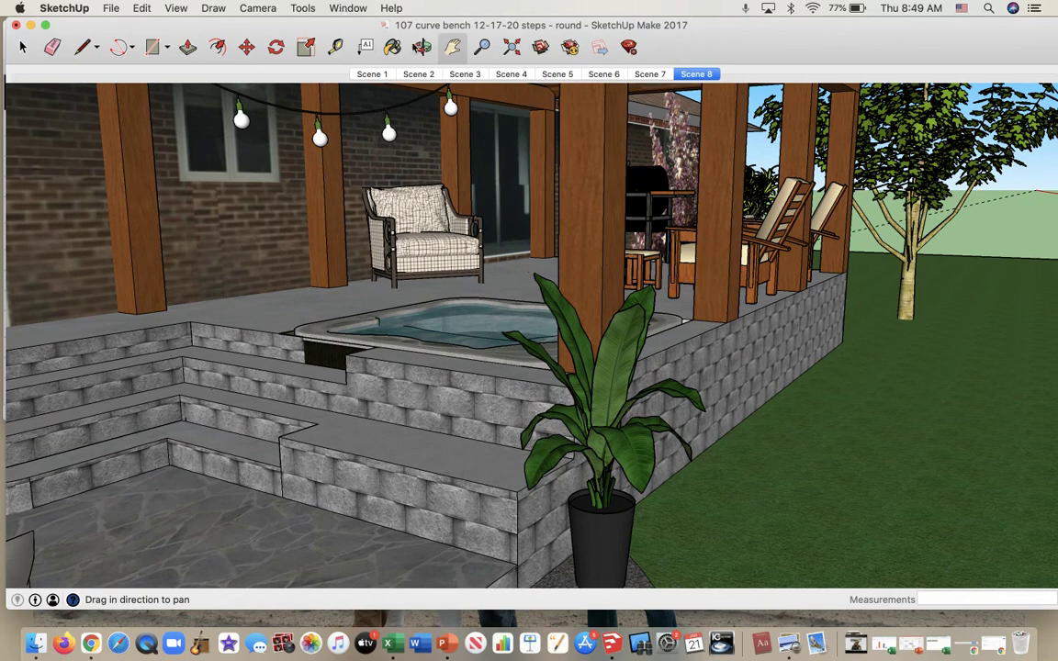
Step: Add a ninth scene looking over the patio steps and hot tub, with the house door, string lights and lounge chairs in view
left_click(422, 47)
left_click_drag(386, 265, 489, 140)
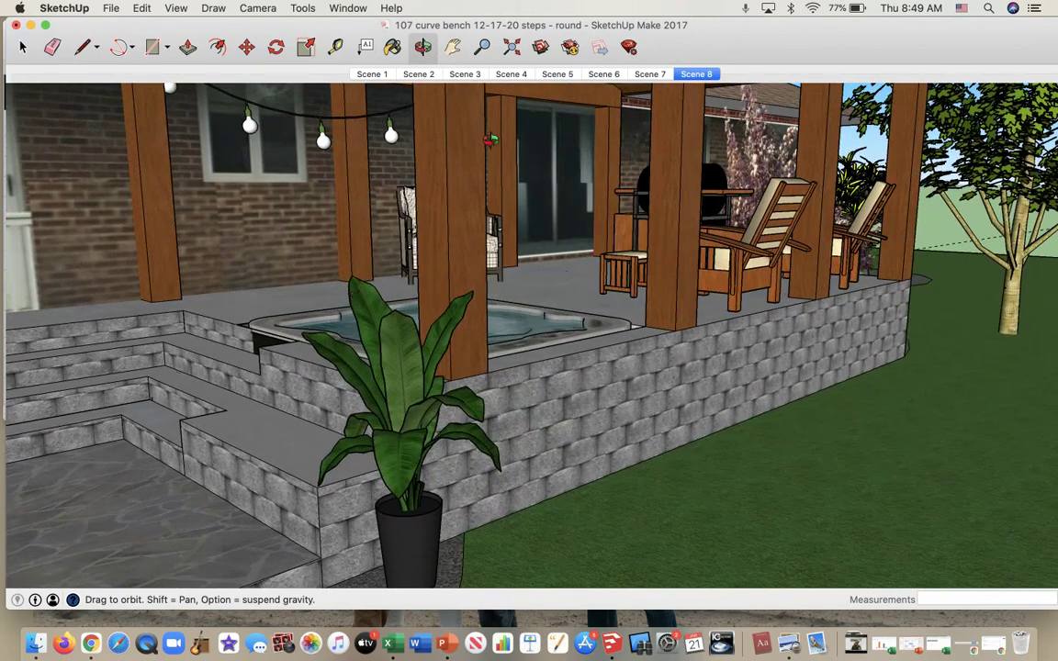
key("h")
left_click_drag(308, 206, 446, 215)
scroll(397, 241, "up", 2)
scroll(371, 219, "up", 3)
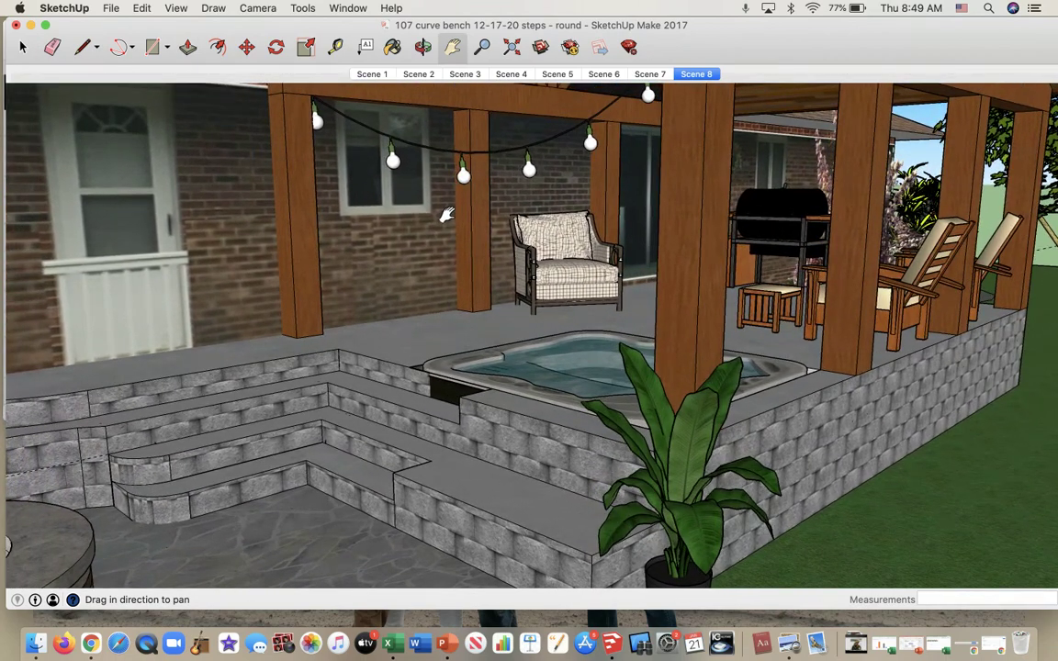
key("super+shift+a")
Step: Add a tenth scene moving in over the steps toward the hot tub, armchair and grill
scroll(161, 328, "up", 2)
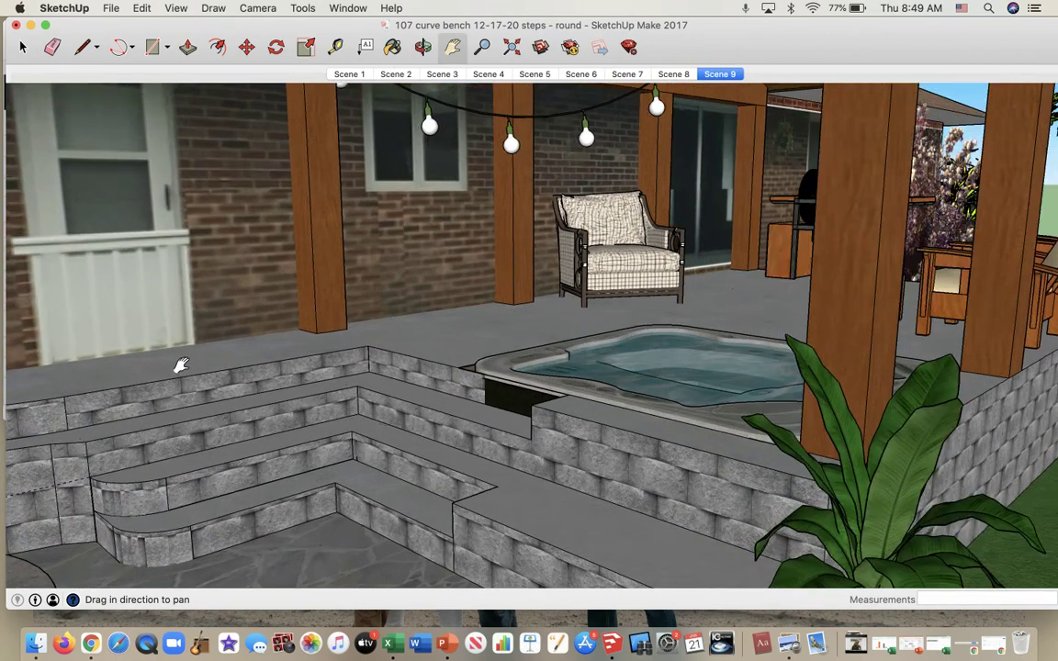
scroll(285, 271, "up", 1)
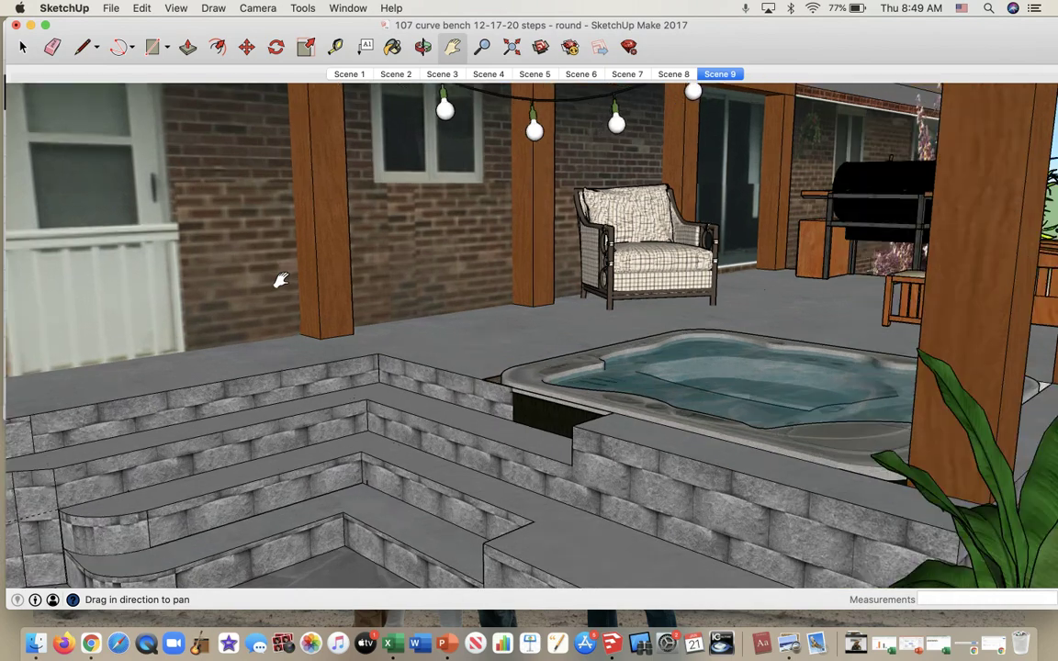
left_click(423, 46)
left_click_drag(444, 214, 522, 56)
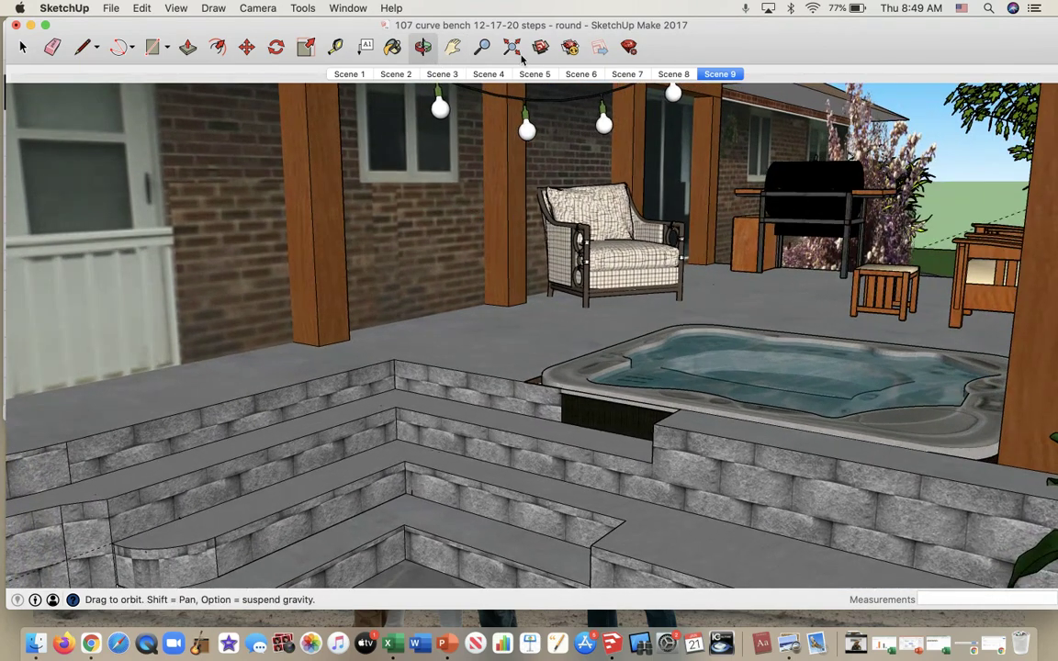
left_click(456, 49)
left_click_drag(545, 199, 530, 219)
scroll(474, 311, "up", 2)
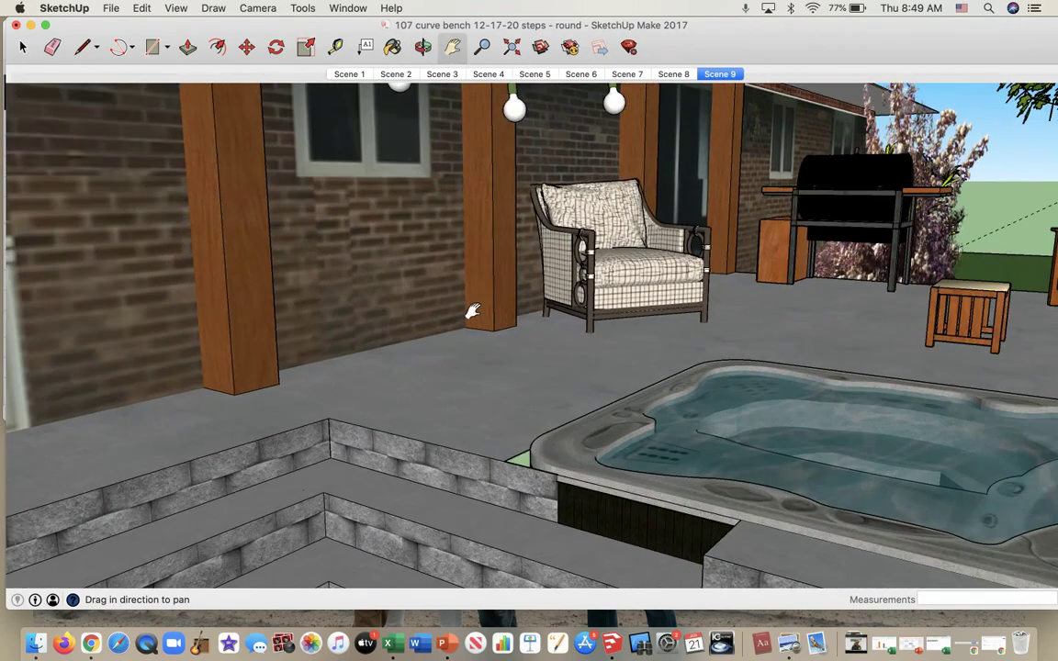
scroll(472, 310, "down", 2)
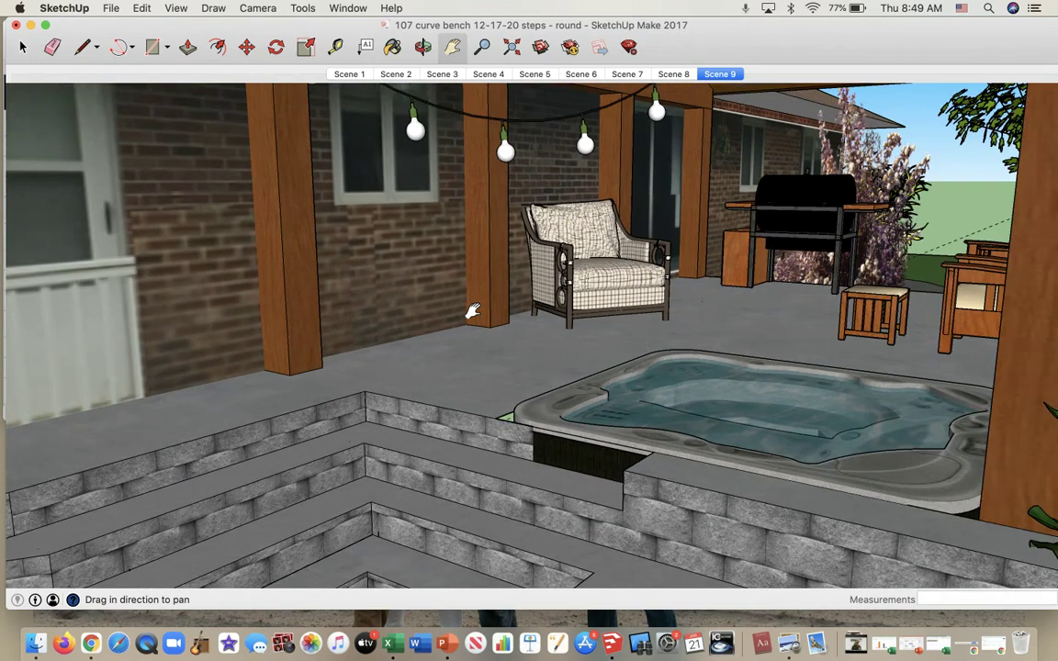
key("ctrl+super+plus")
Step: Inspect the corner gap between the hot tub and the patio floor, and check the transition from Scene 9 to Scene 10
scroll(512, 409, "up", 5)
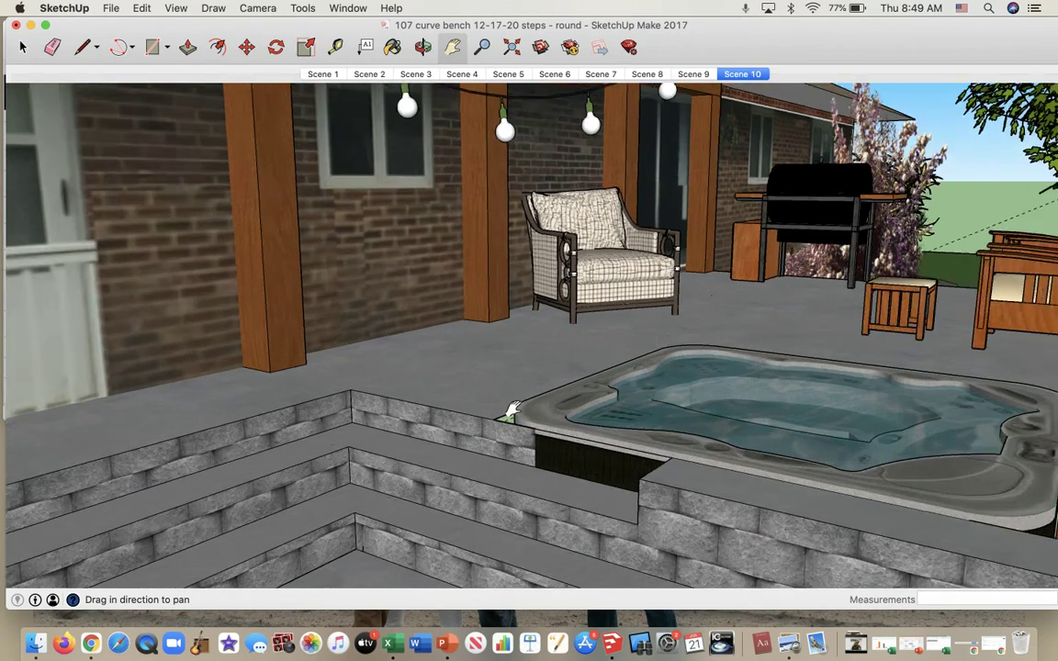
scroll(502, 415, "up", 2)
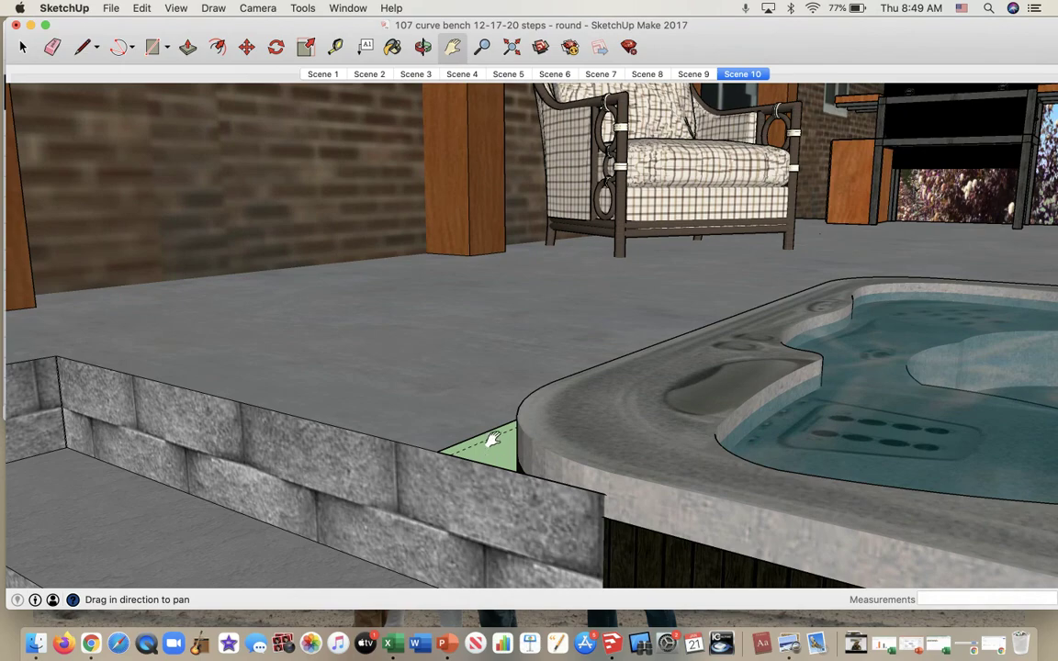
scroll(493, 440, "down", 8)
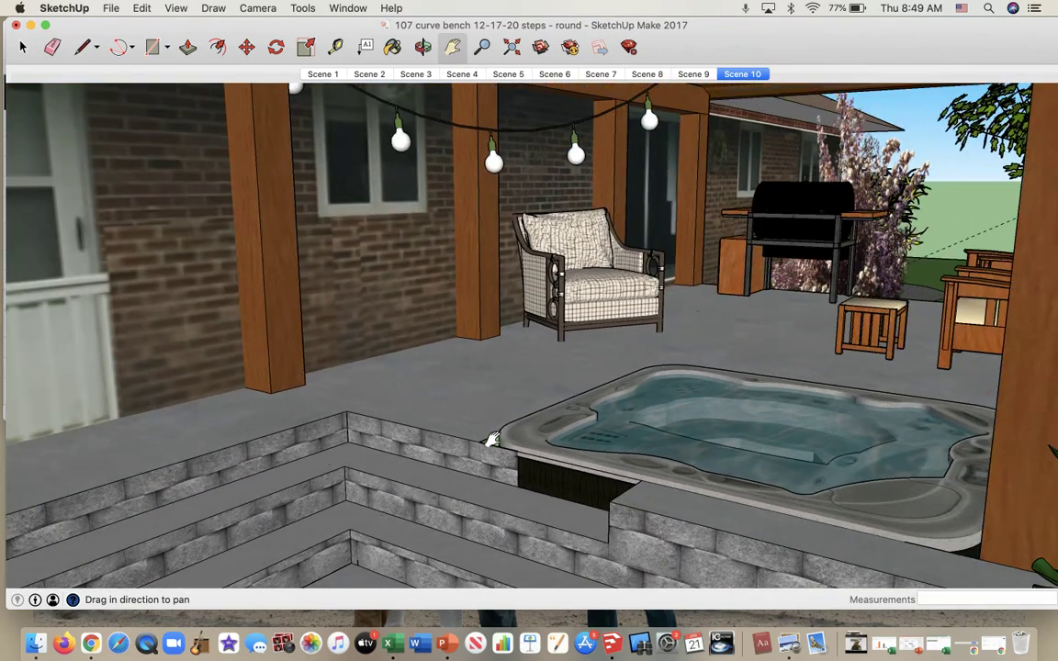
scroll(493, 440, "down", 4)
scroll(494, 436, "up", 5)
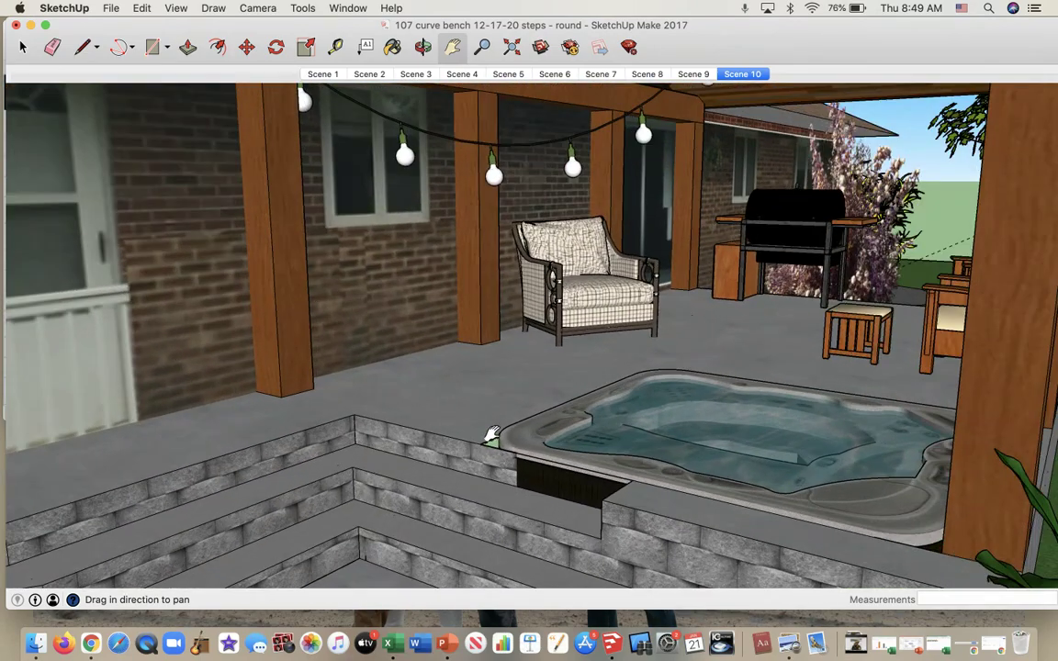
left_click(700, 80)
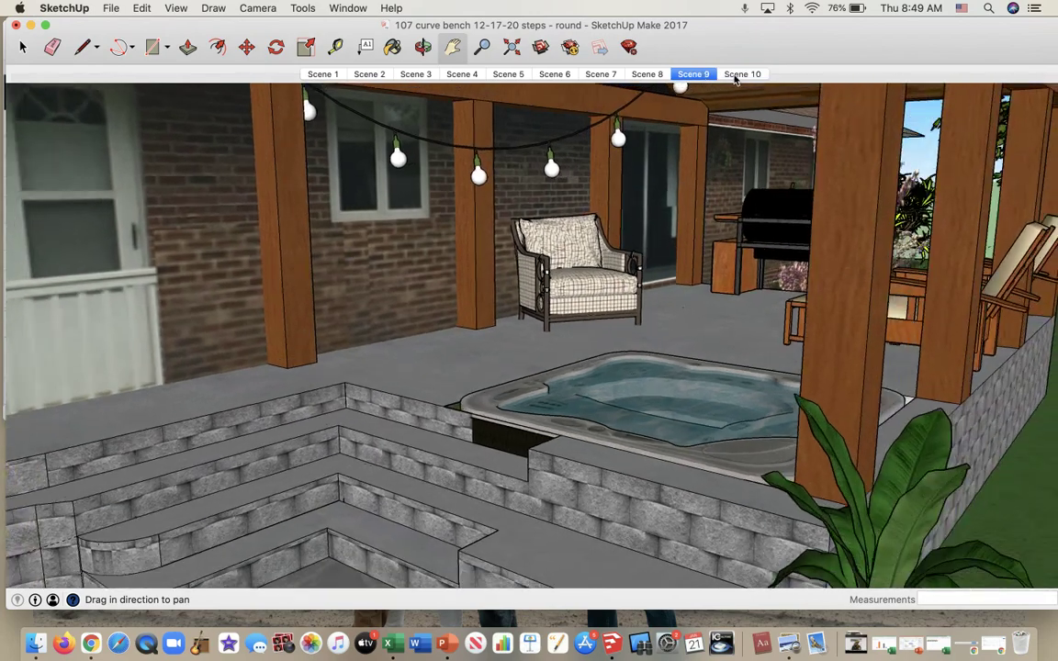
left_click(734, 81)
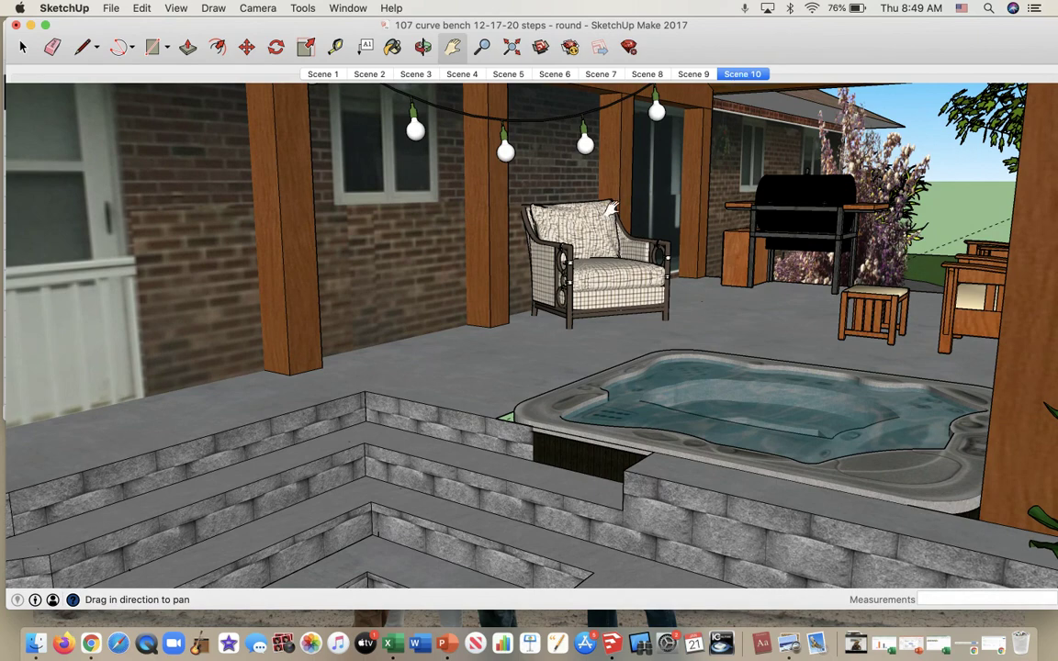
Step: Add an eleventh scene from slightly higher and closer, framing the armchair, hot tub, grill and small stool
left_click_drag(373, 347, 368, 412)
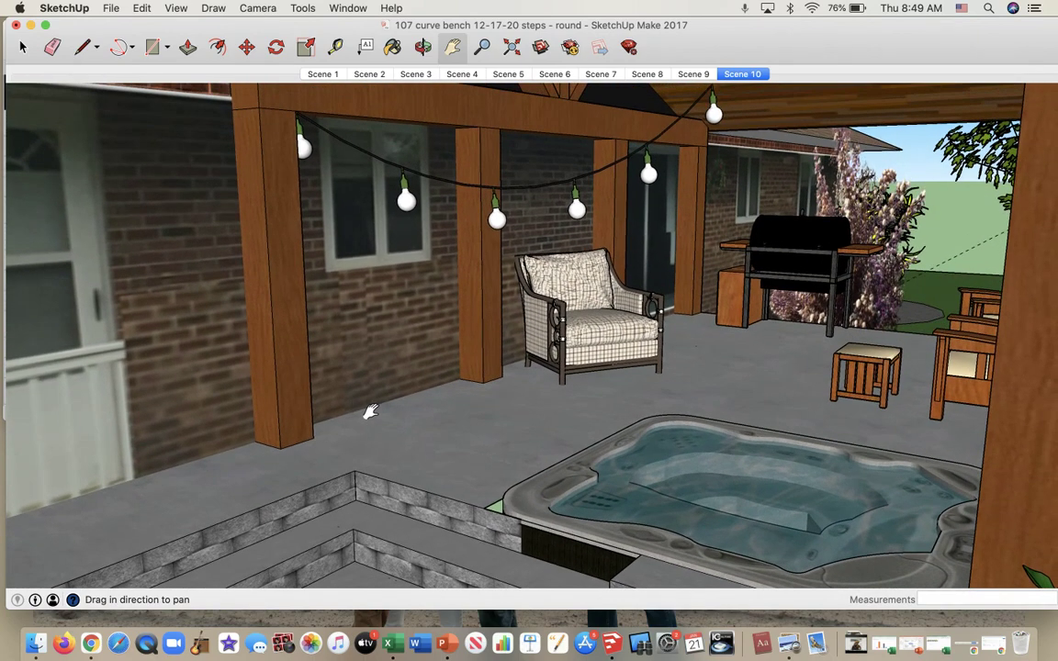
scroll(369, 413, "up", 3)
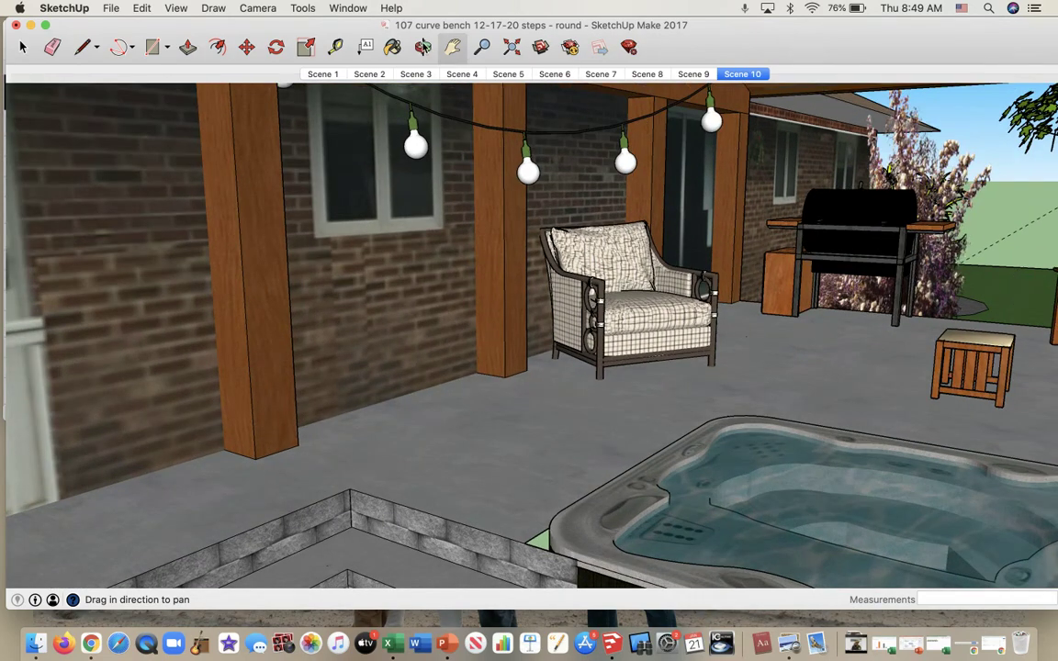
left_click(422, 46)
left_click_drag(383, 42, 540, 55)
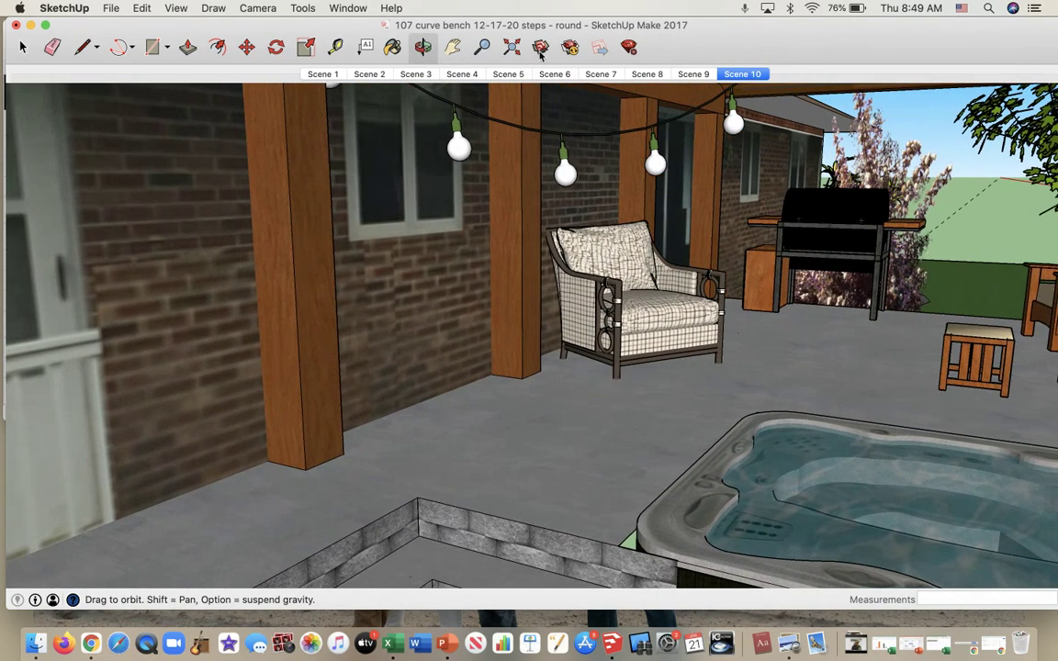
left_click(452, 47)
left_click_drag(606, 213, 554, 218)
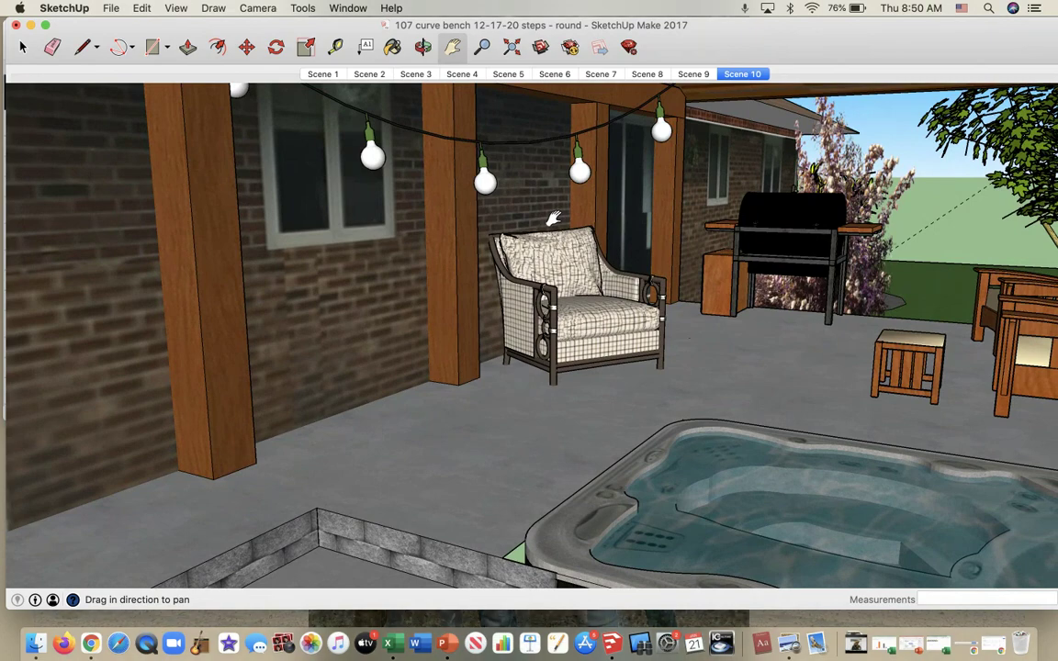
key("super+shift+s")
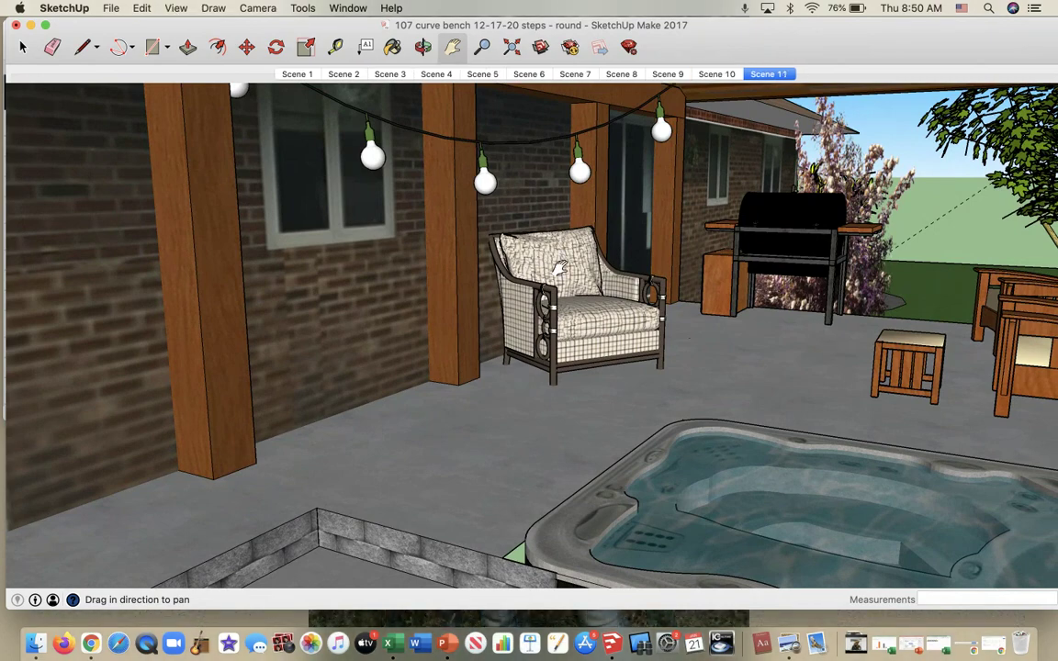
Step: Add a twelfth scene from under the patio roof, looking past the armchair and hot tub toward the grill and wooden chairs
left_click(422, 52)
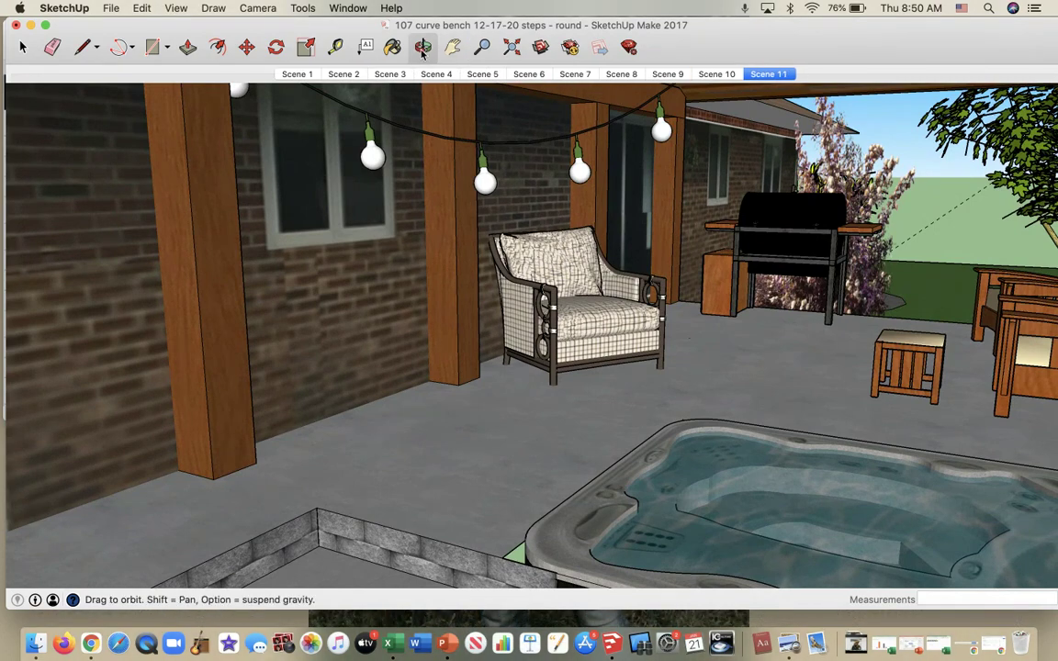
left_click_drag(572, 219, 588, 110)
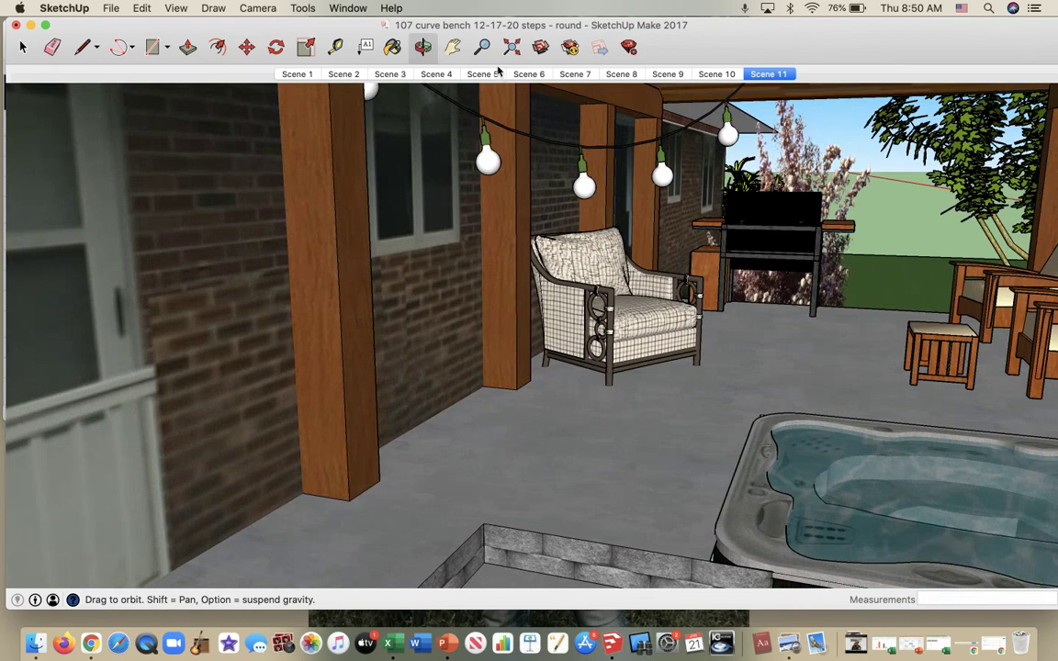
left_click(453, 47)
left_click_drag(740, 138, 547, 131)
left_click(422, 48)
left_click_drag(303, 219, 391, 238)
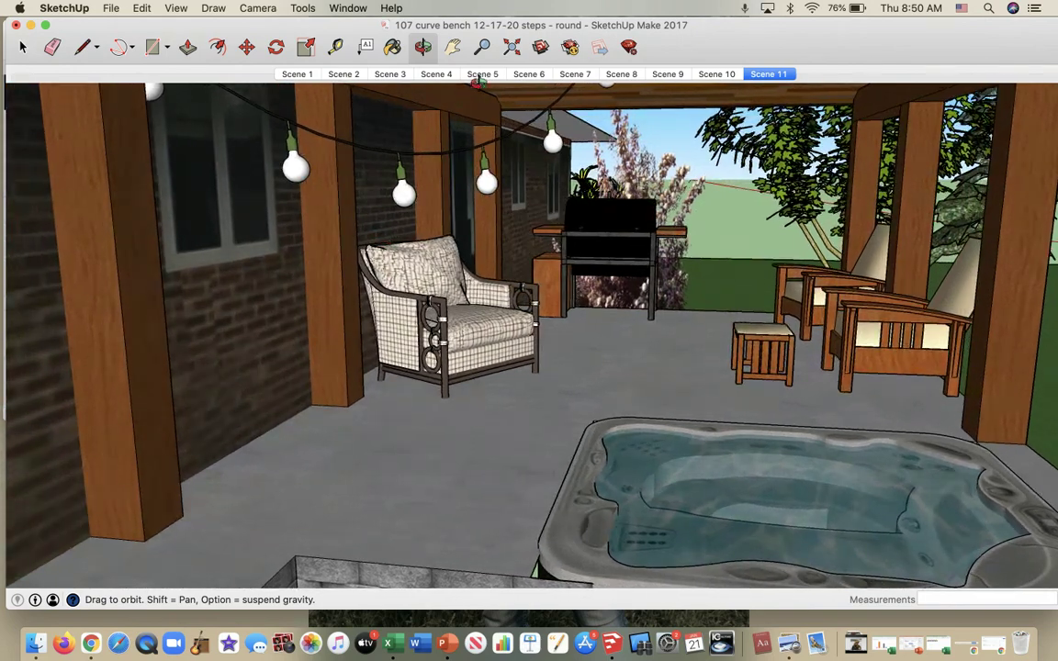
left_click(452, 48)
left_click_drag(643, 317, 576, 319)
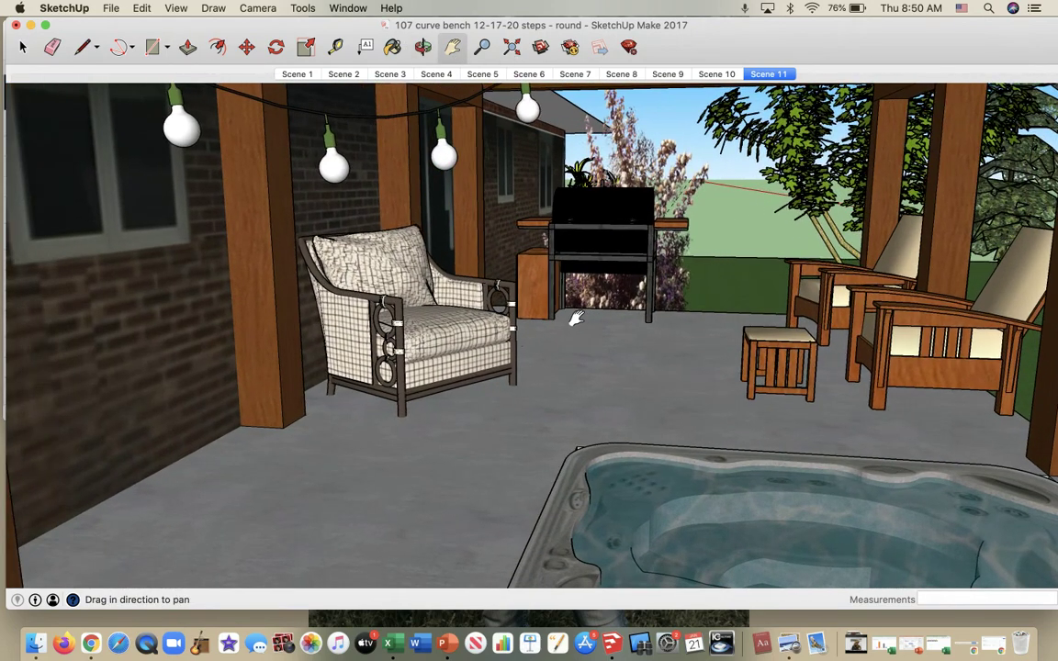
key("super+shift+s")
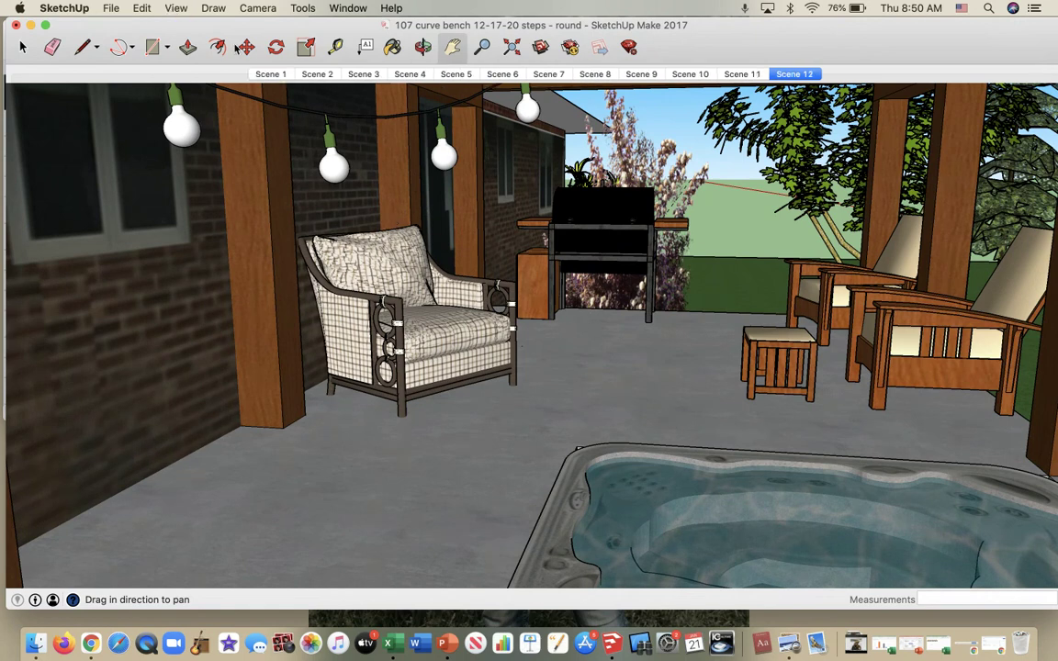
Step: Play the scene animation to preview the tour from the Scene 1 overview
left_click(176, 7)
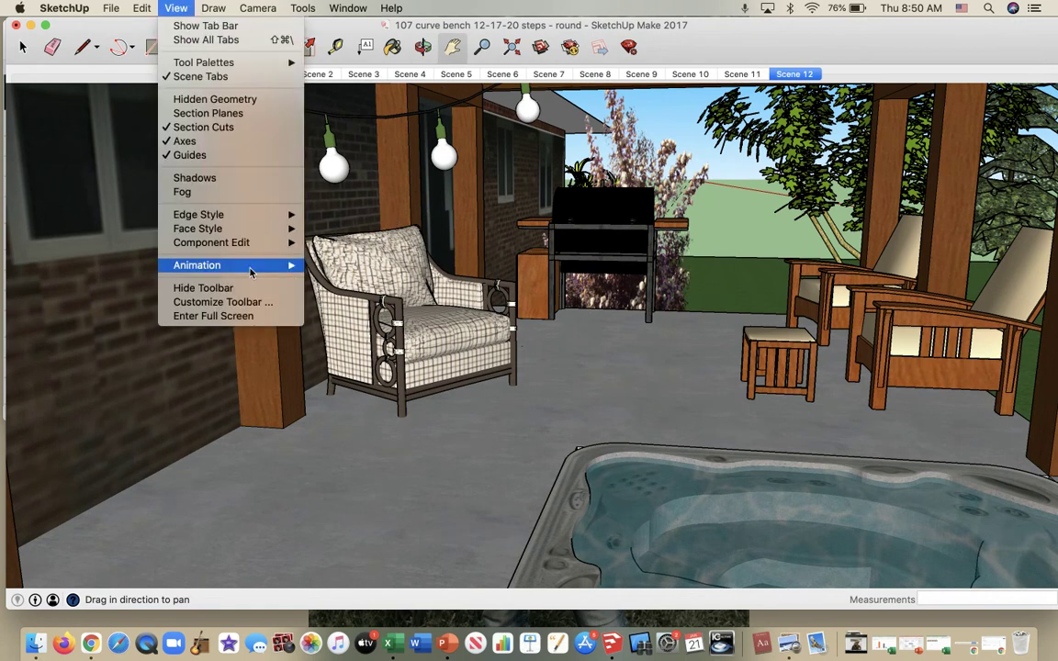
mouse_move(251, 272)
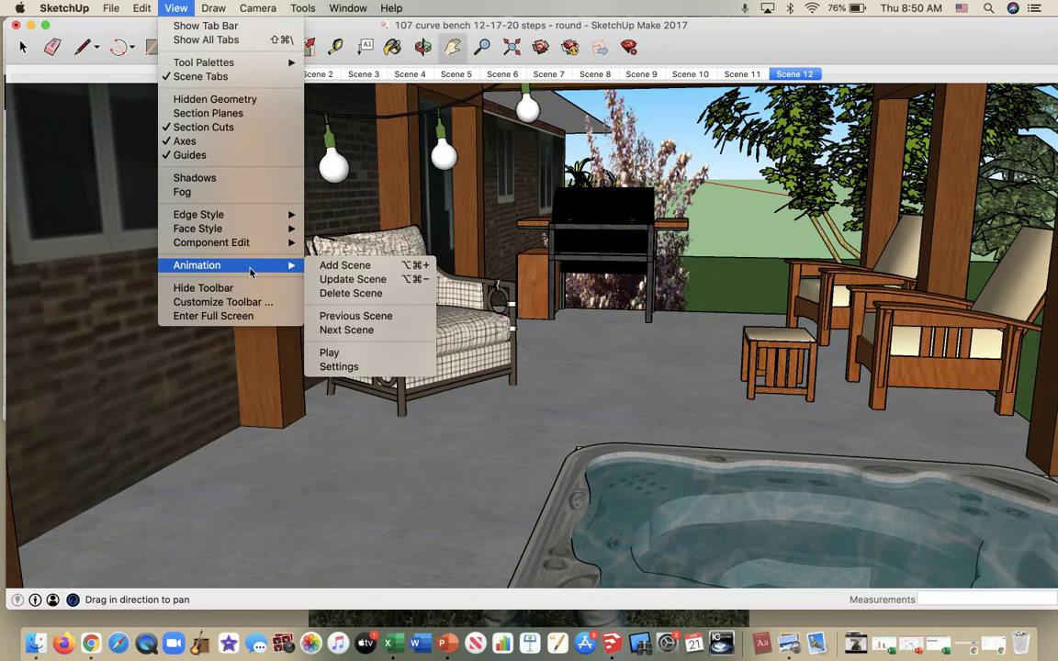
left_click(369, 358)
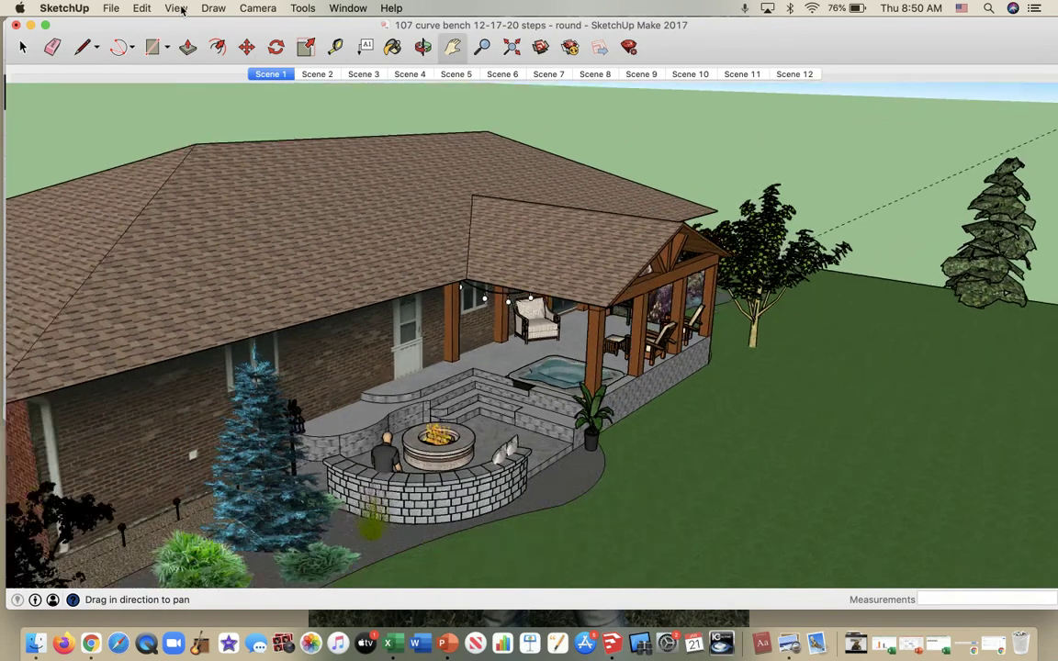
left_click(177, 9)
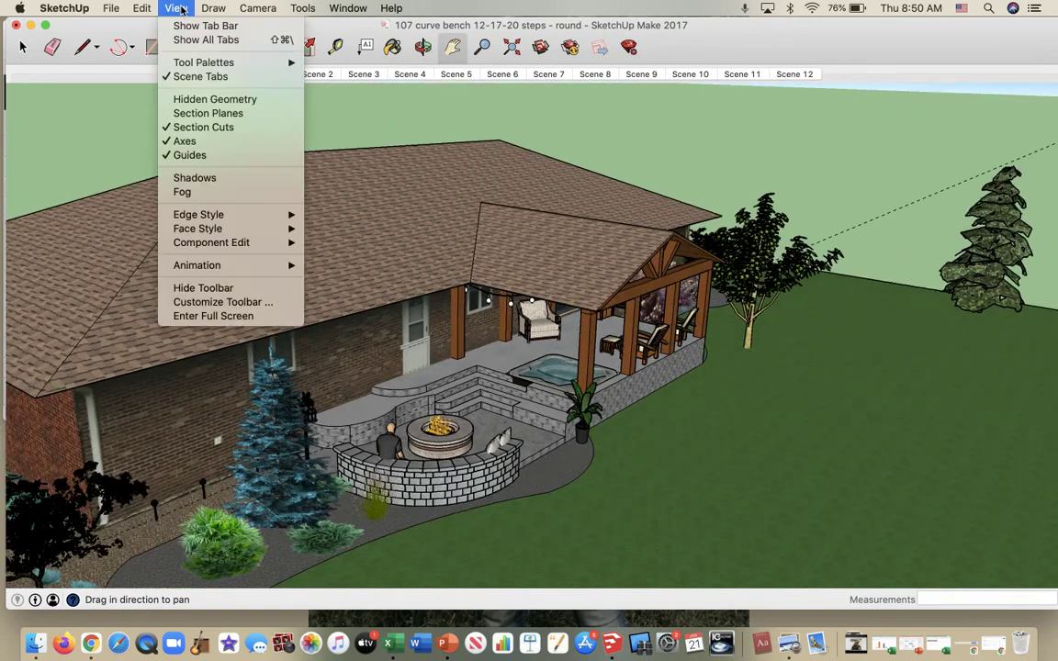
mouse_move(216, 264)
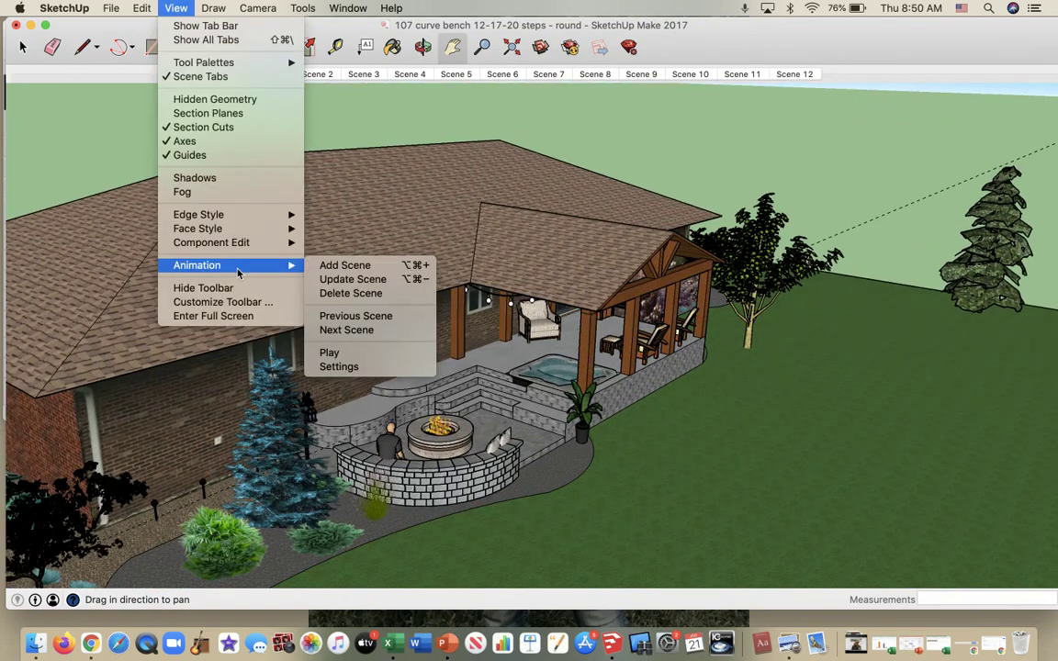
left_click(361, 355)
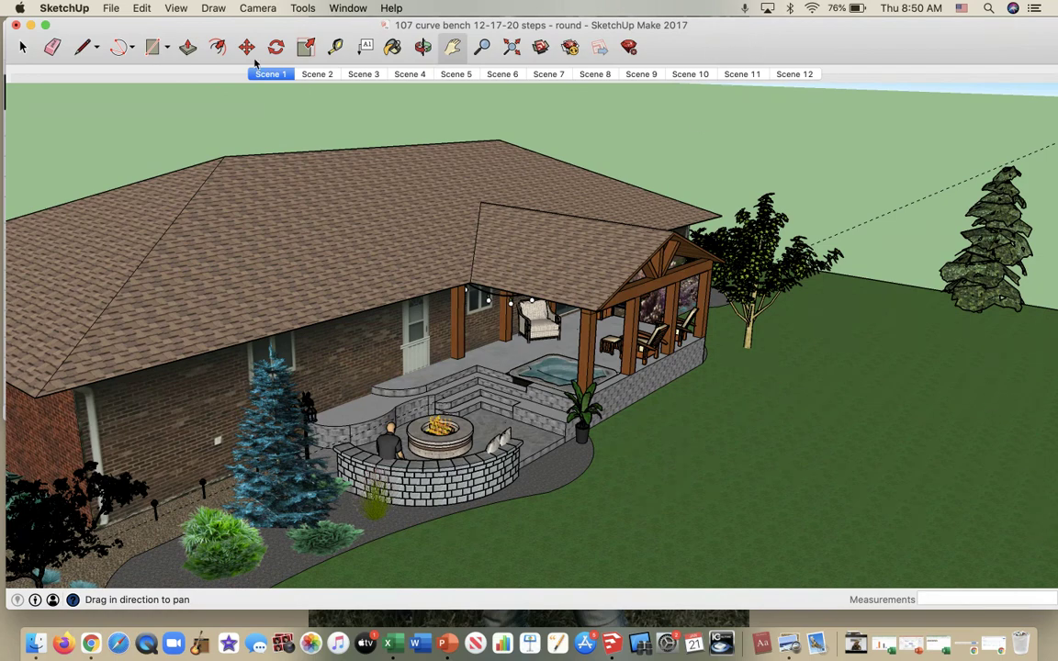
Step: Replay the full scene tour from Scene 1 to check how it runs through all twelve scenes
left_click(176, 8)
mouse_move(221, 266)
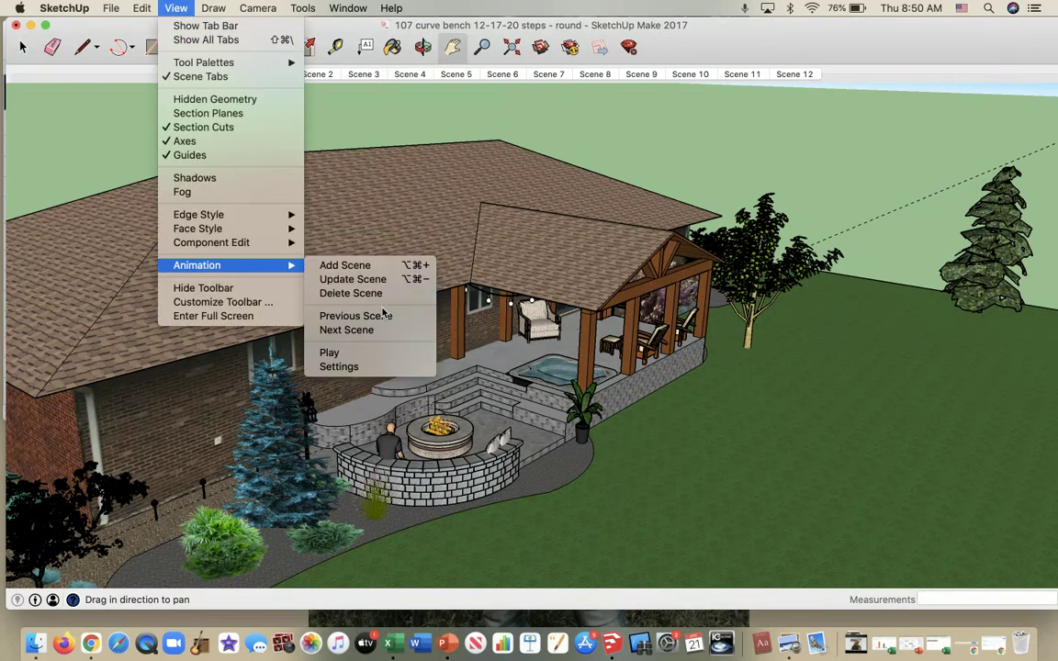
left_click(375, 354)
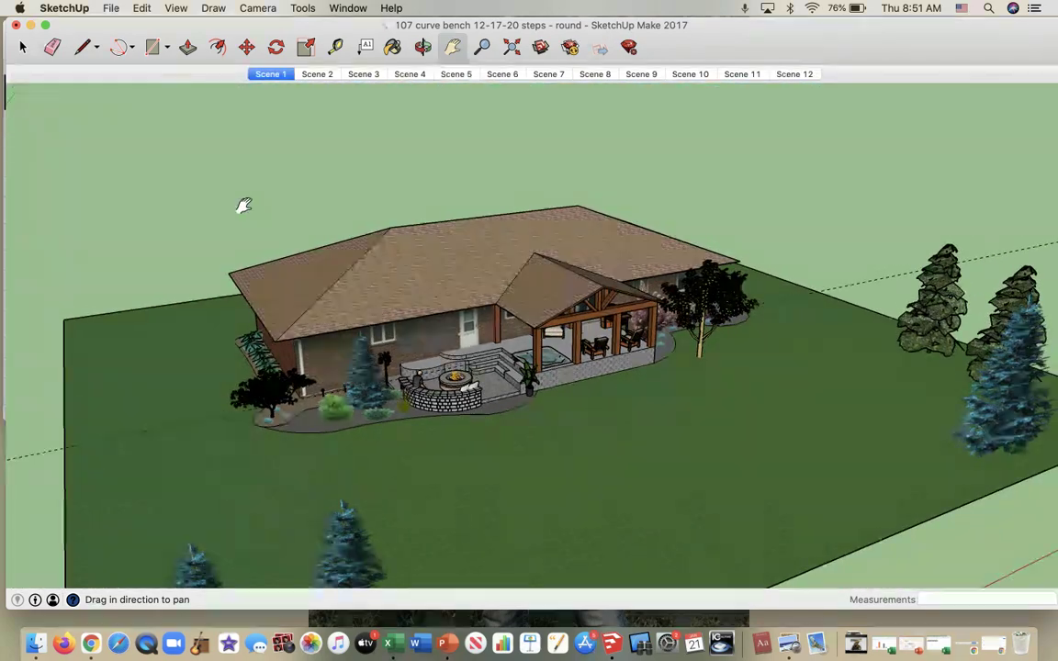
Step: Set the slide delay between scenes to 0.2 seconds in the animation settings
left_click(191, 10)
mouse_move(235, 266)
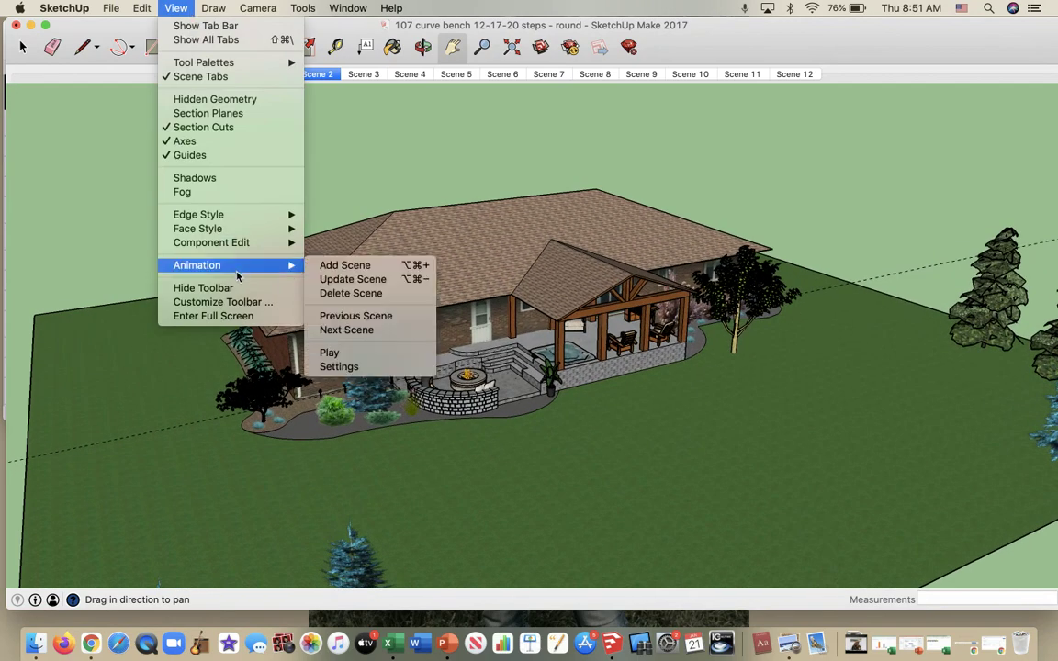
left_click(339, 367)
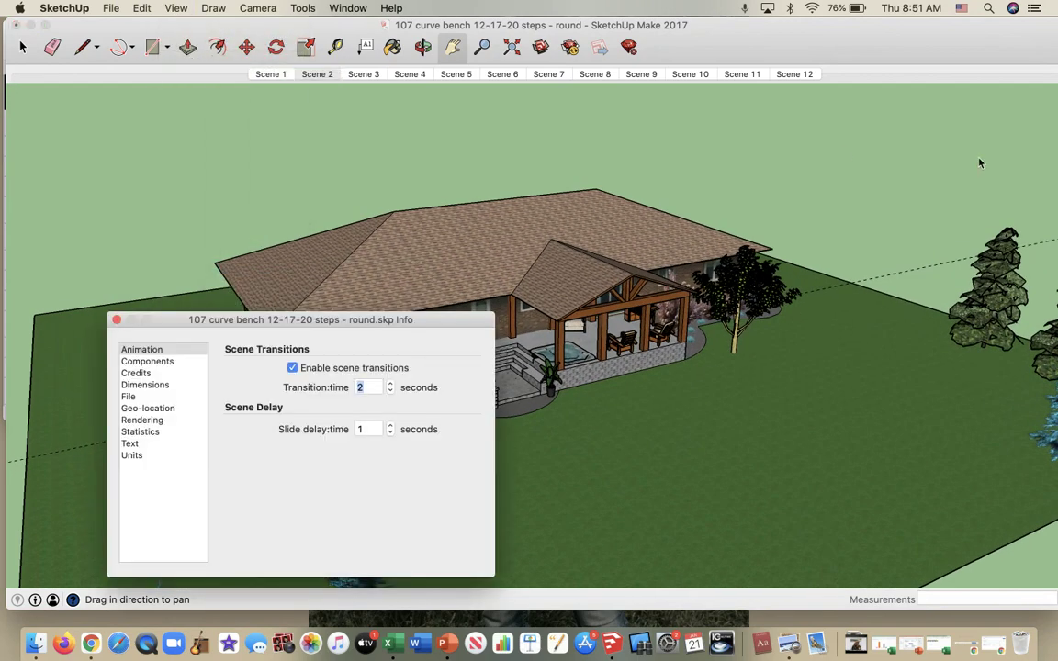
left_click_drag(428, 324, 953, 200)
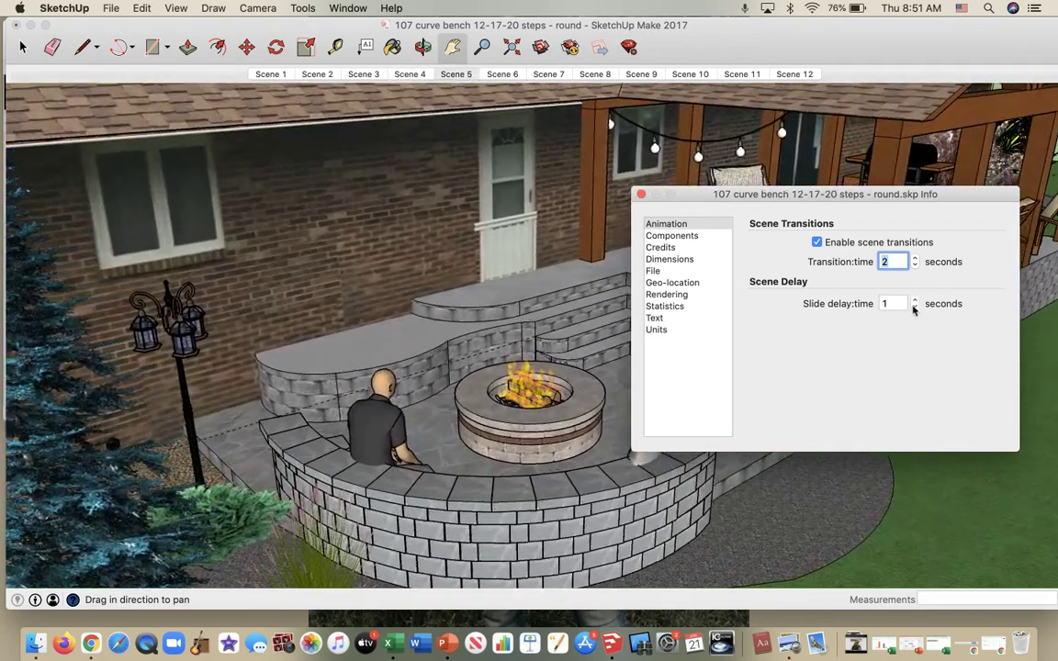
left_click(913, 310)
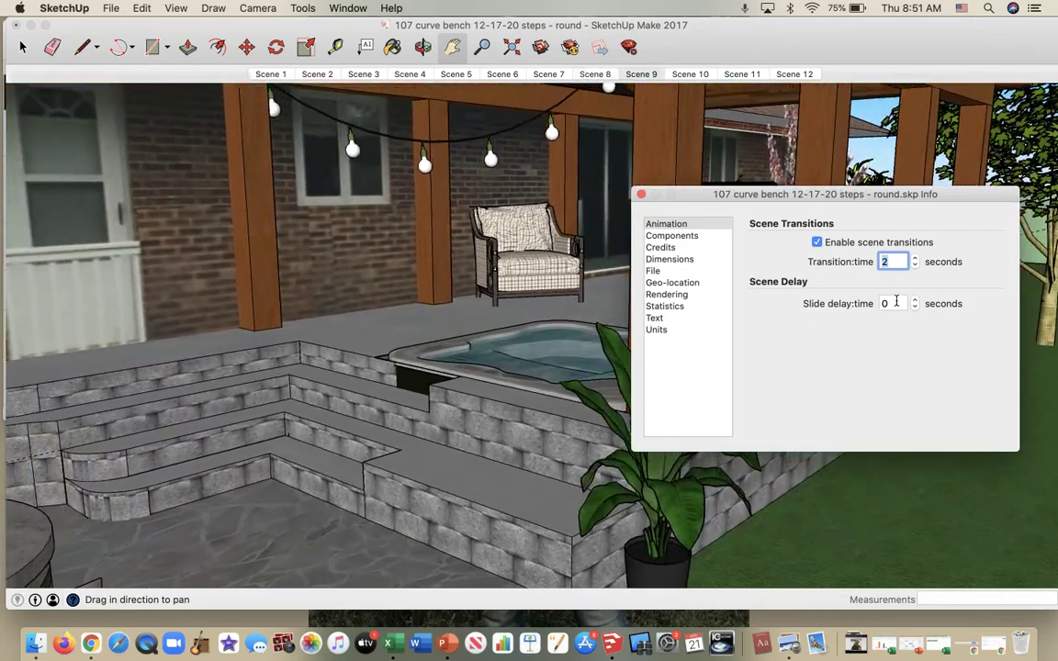
left_click(863, 303)
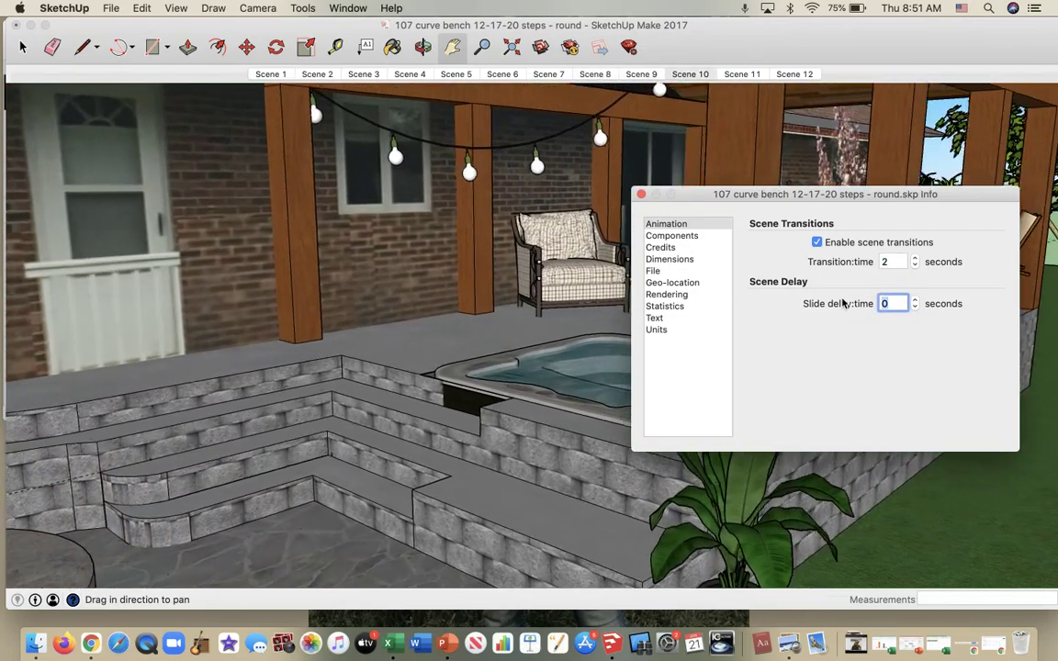
type(".2")
key("Return")
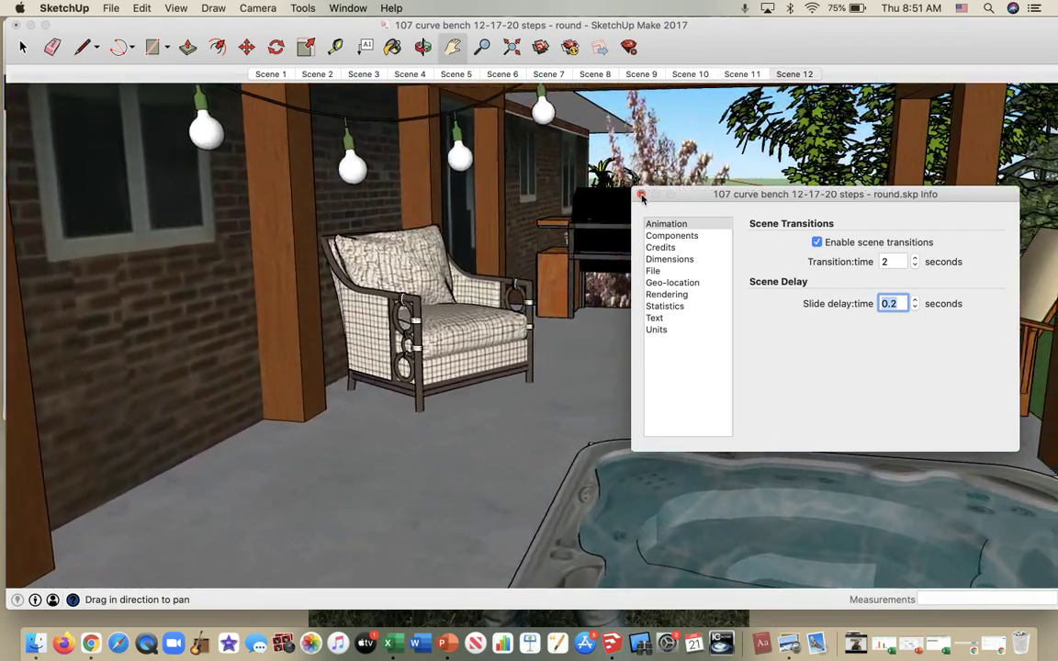
left_click(641, 196)
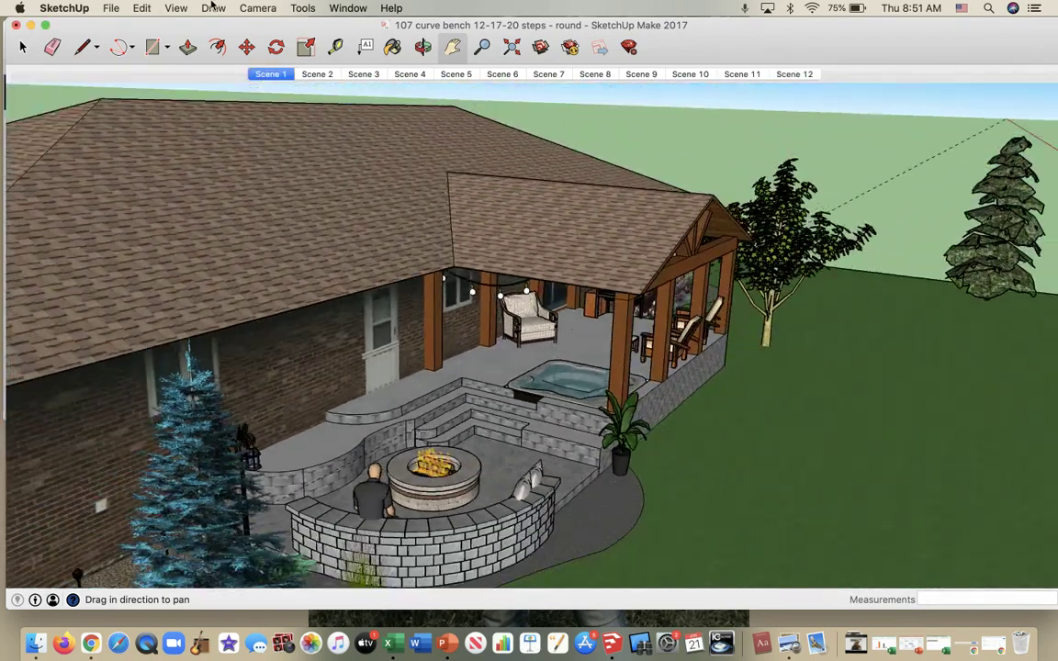
Step: Open the scene manager, view Scene 2, and browse the scene list down to Scene 12
left_click(213, 7)
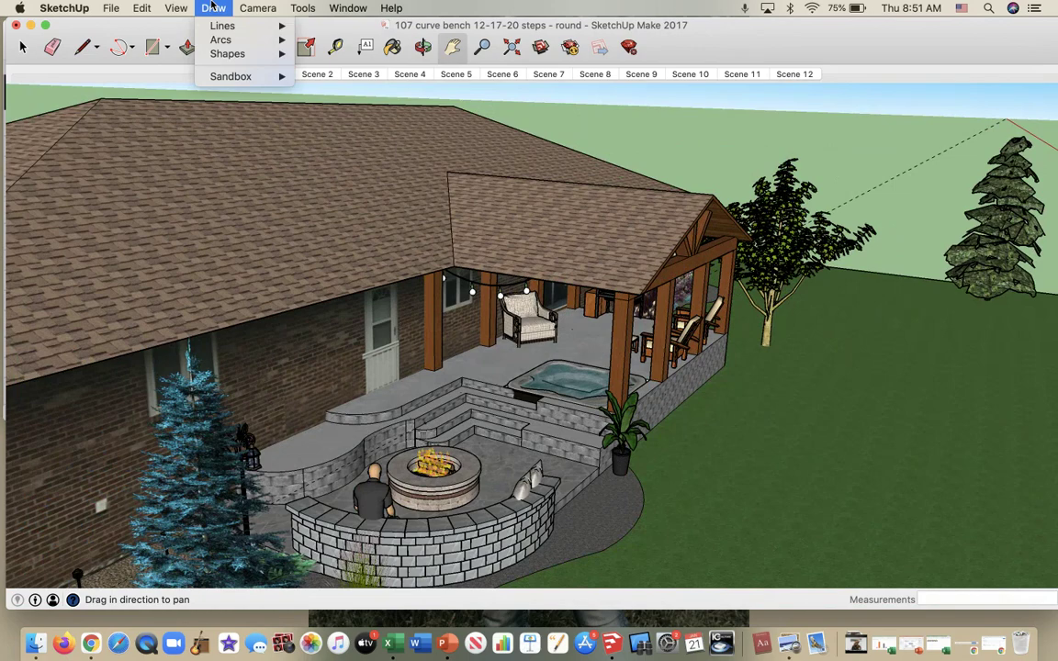
mouse_move(176, 7)
mouse_move(228, 266)
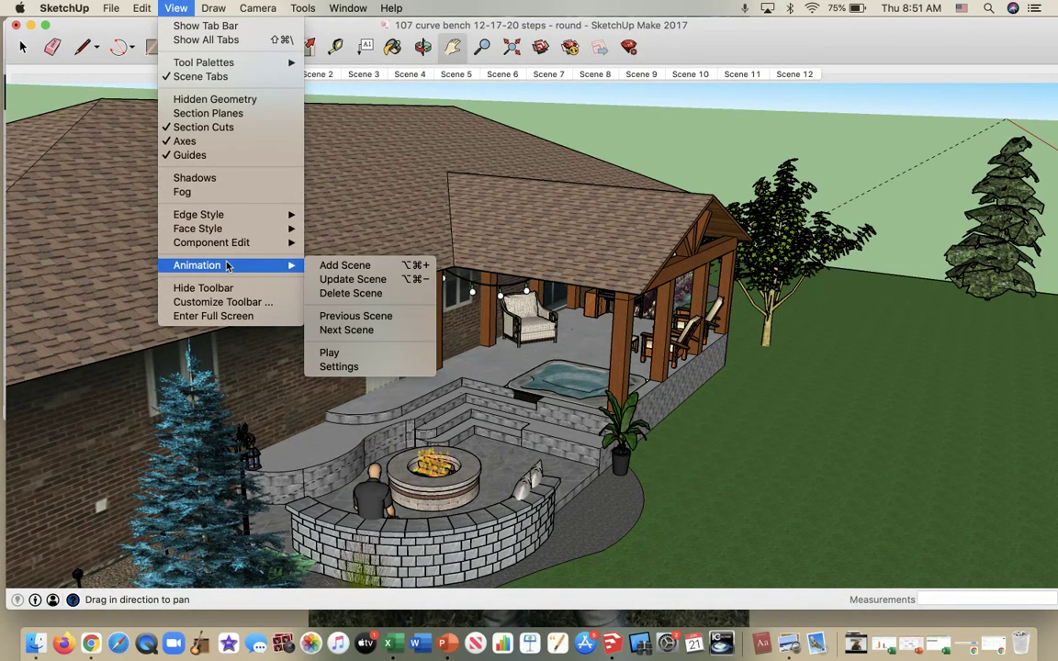
mouse_move(261, 248)
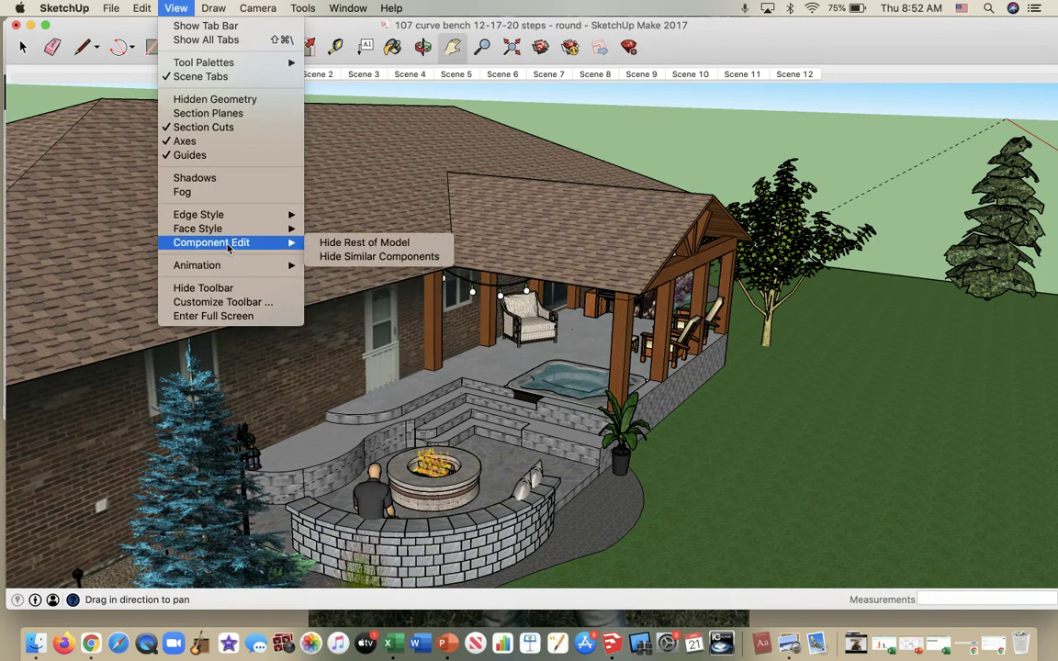
mouse_move(355, 6)
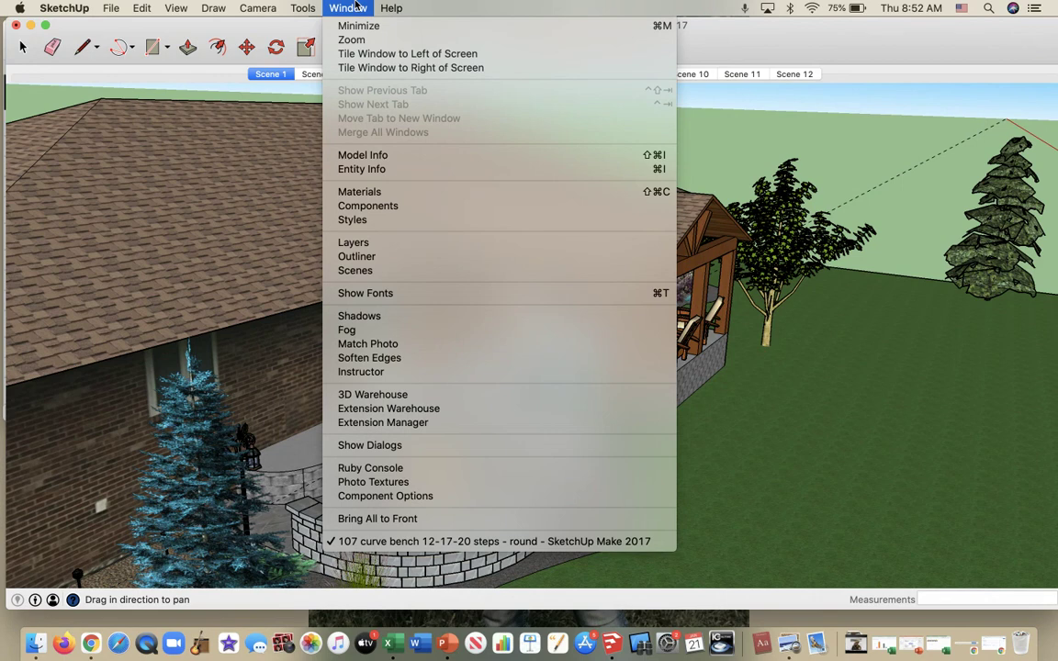
left_click(381, 272)
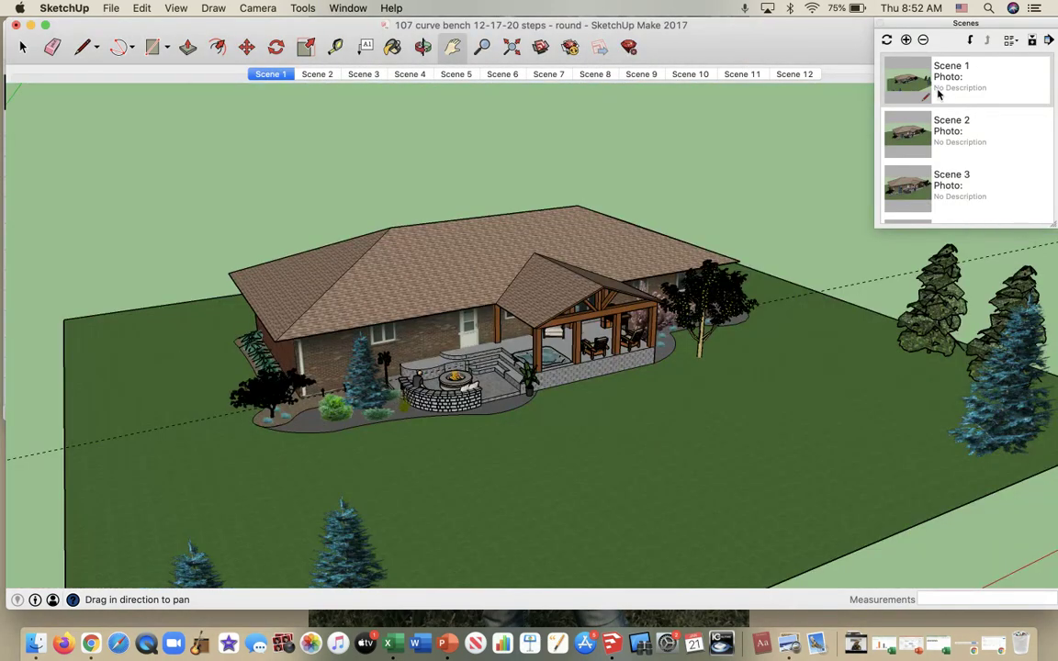
left_click(928, 134)
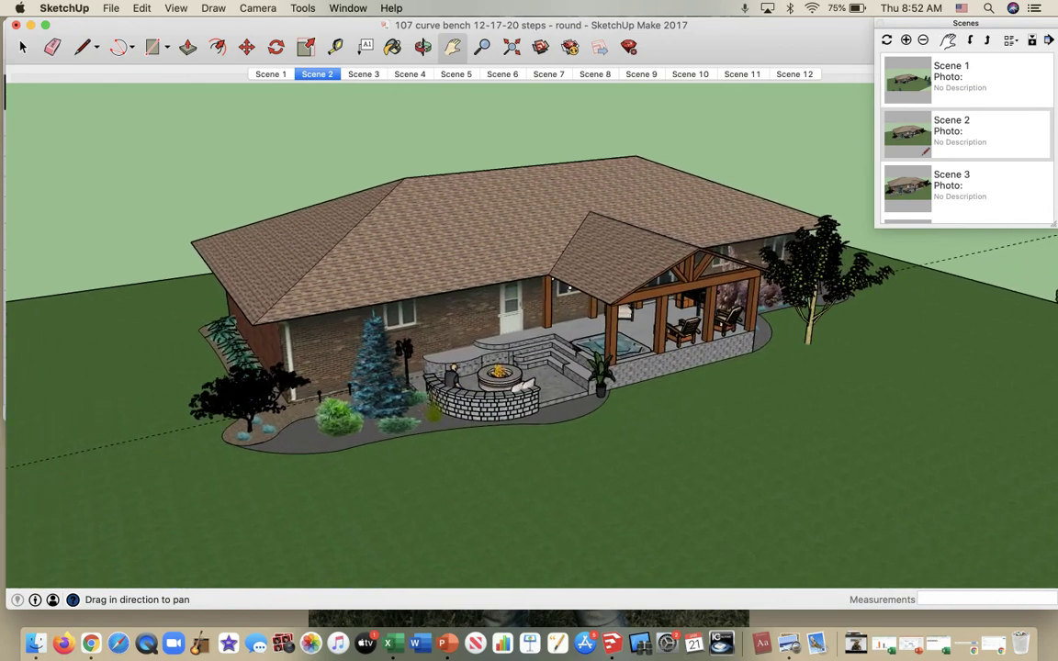
left_click_drag(928, 22, 891, 107)
scroll(881, 241, "down", 10)
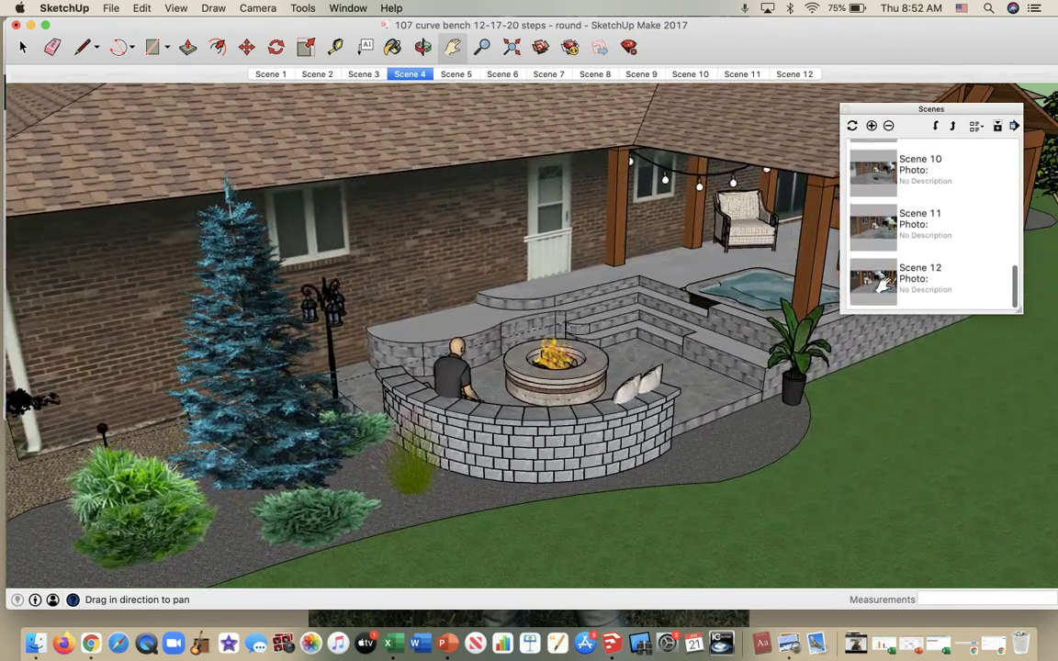
Step: Starting from Scene 12, add a thirteenth scene framing the armchair, grill, stool and wooden chairs under the string lights
left_click(883, 285)
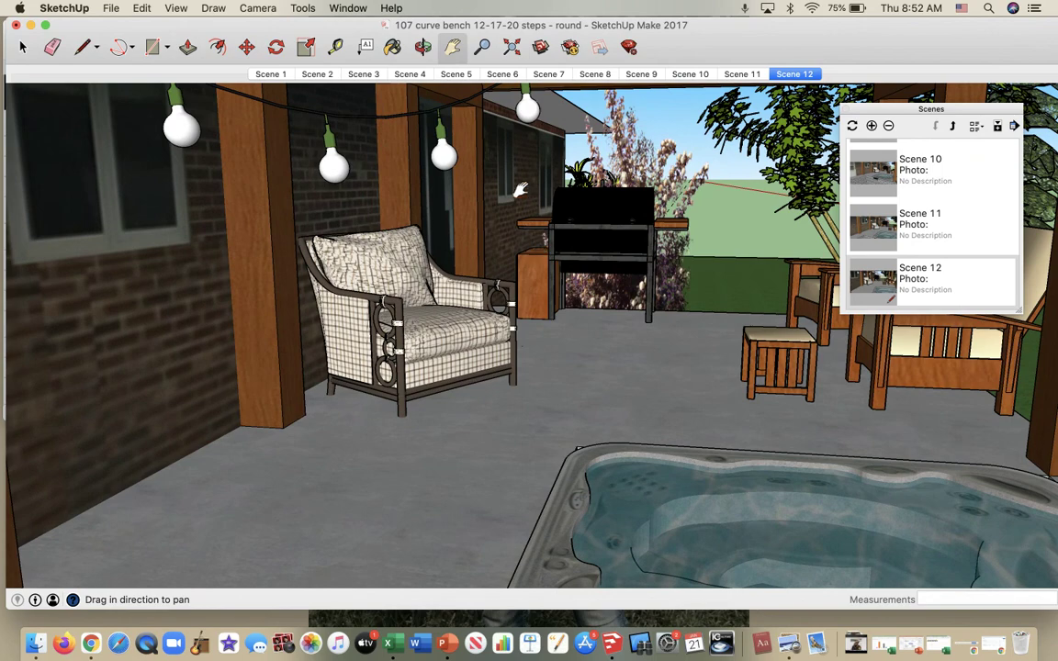
left_click_drag(510, 191, 511, 221)
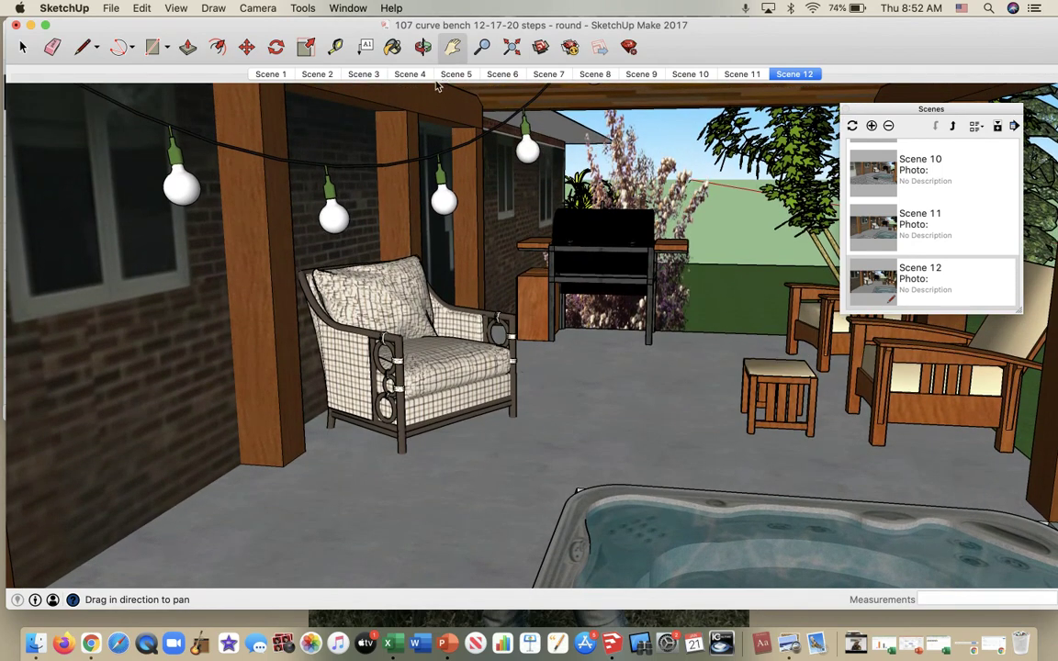
left_click(423, 47)
left_click_drag(372, 88, 402, 86)
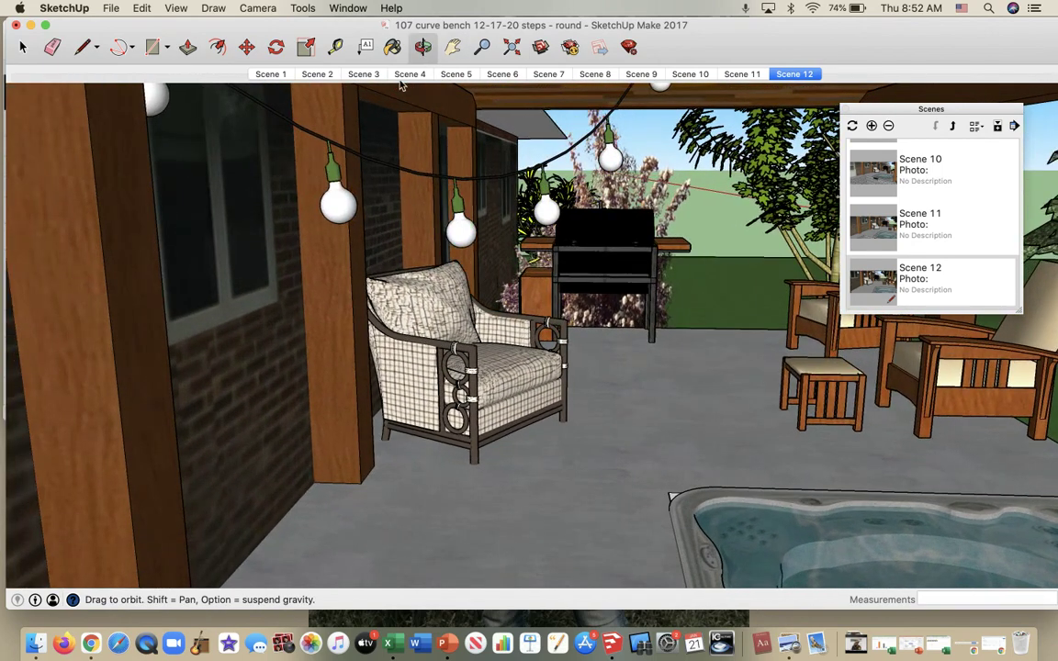
left_click(455, 47)
left_click_drag(616, 284, 552, 299)
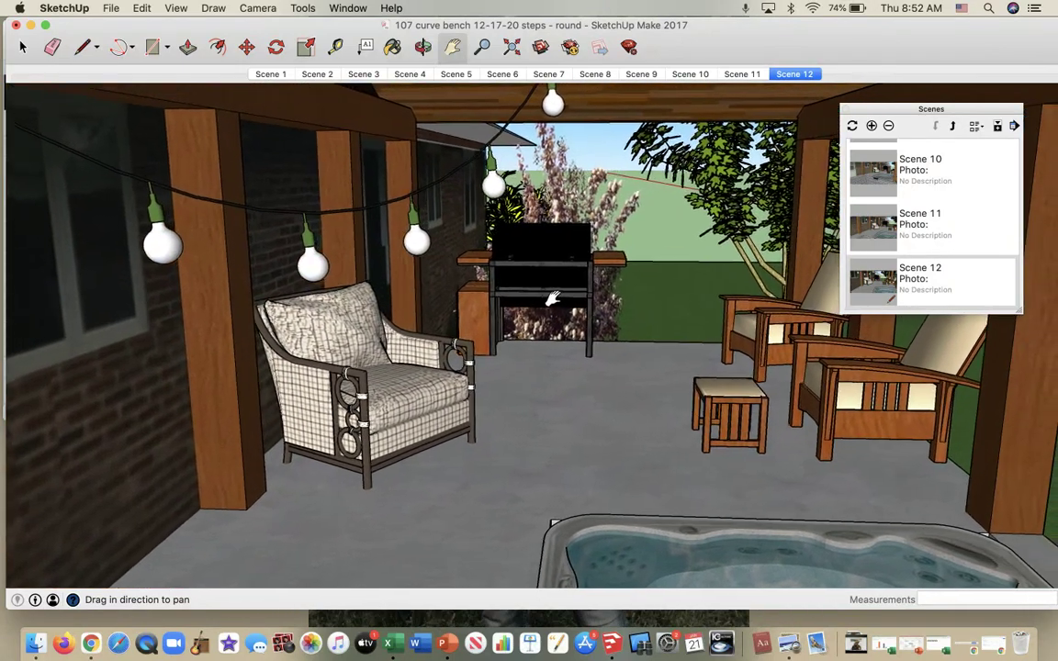
left_click(872, 127)
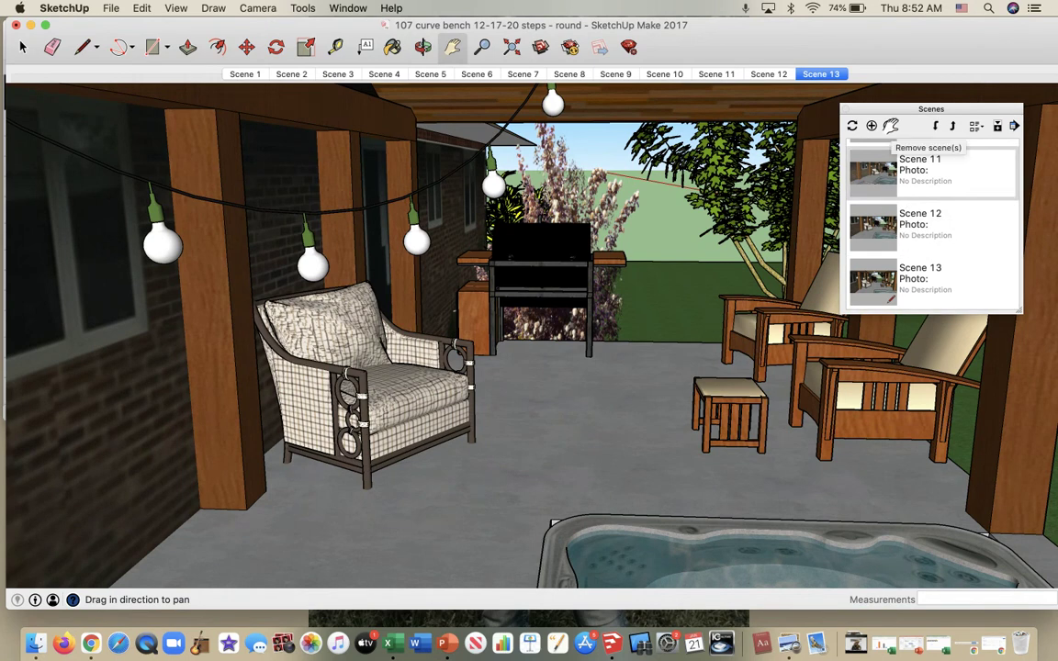
left_click(891, 225)
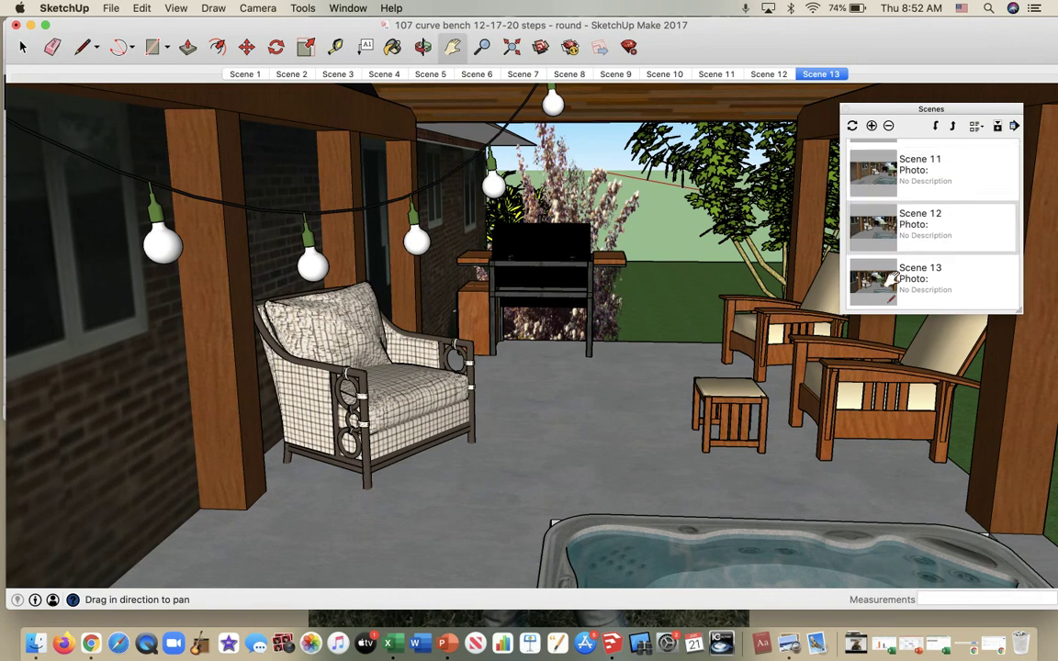
left_click(884, 281)
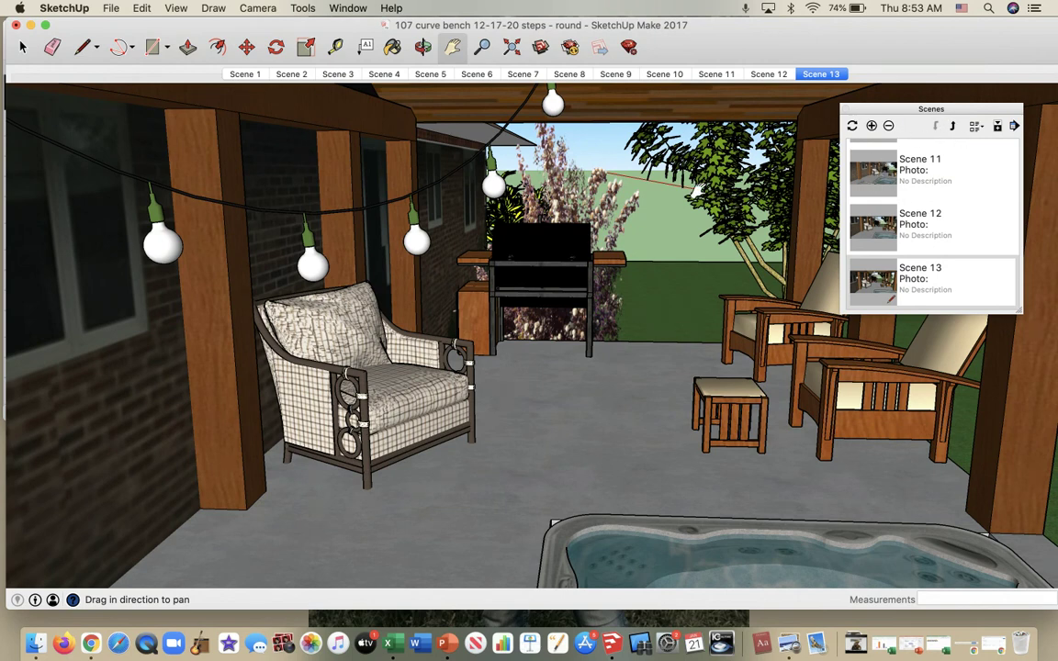
Step: Export the animation to the Desktop as an H.264-compressed MP4 video
left_click(103, 7)
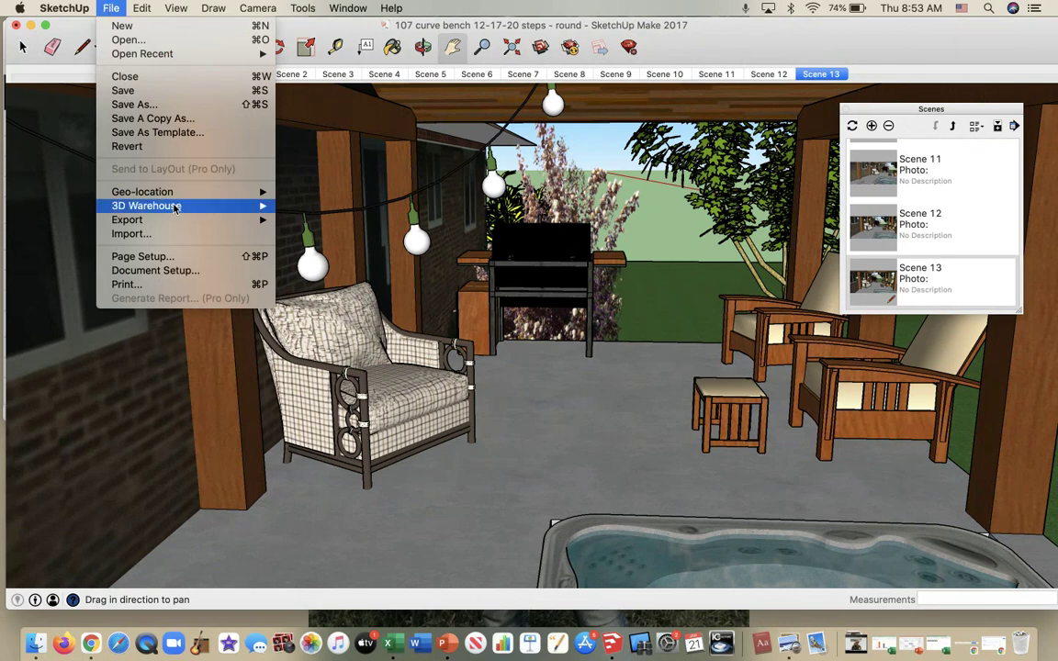
mouse_move(167, 221)
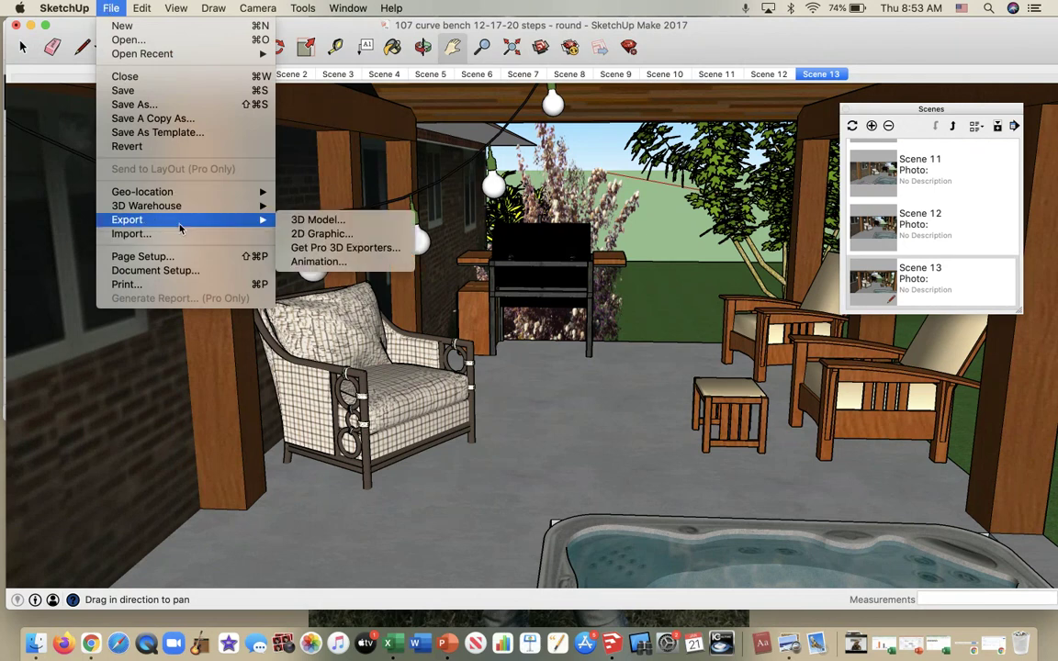
left_click(354, 262)
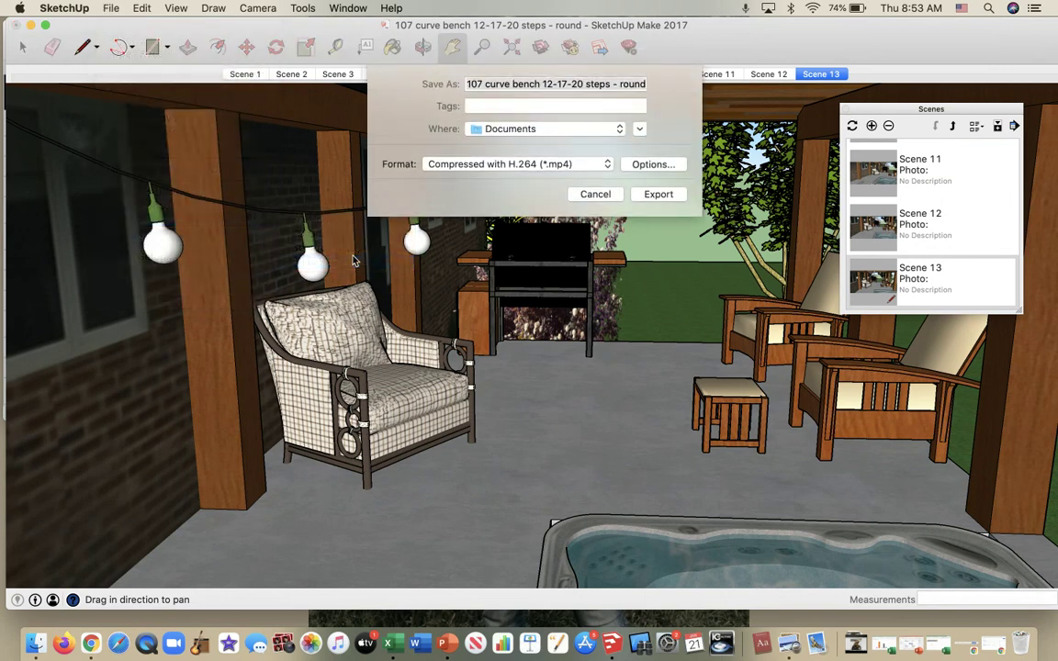
left_click(607, 165)
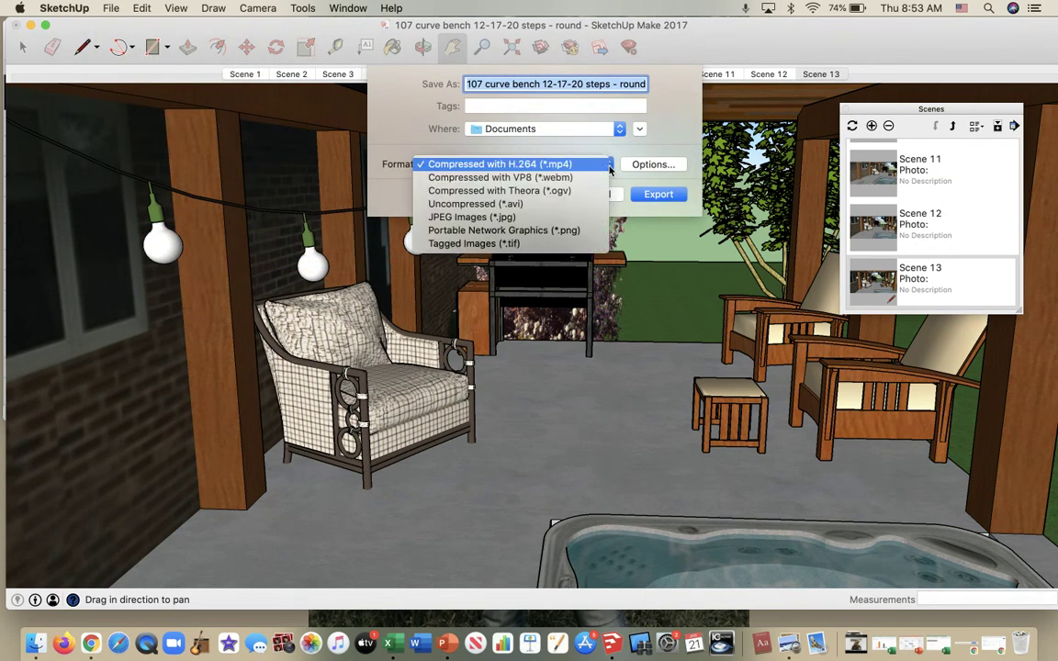
left_click(579, 164)
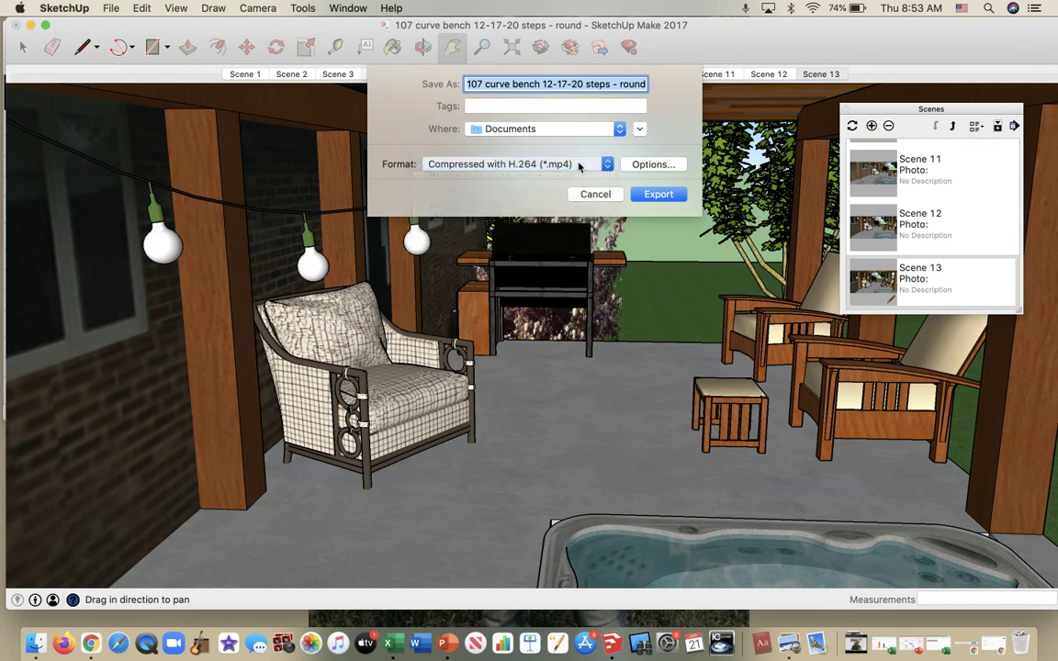
left_click(581, 130)
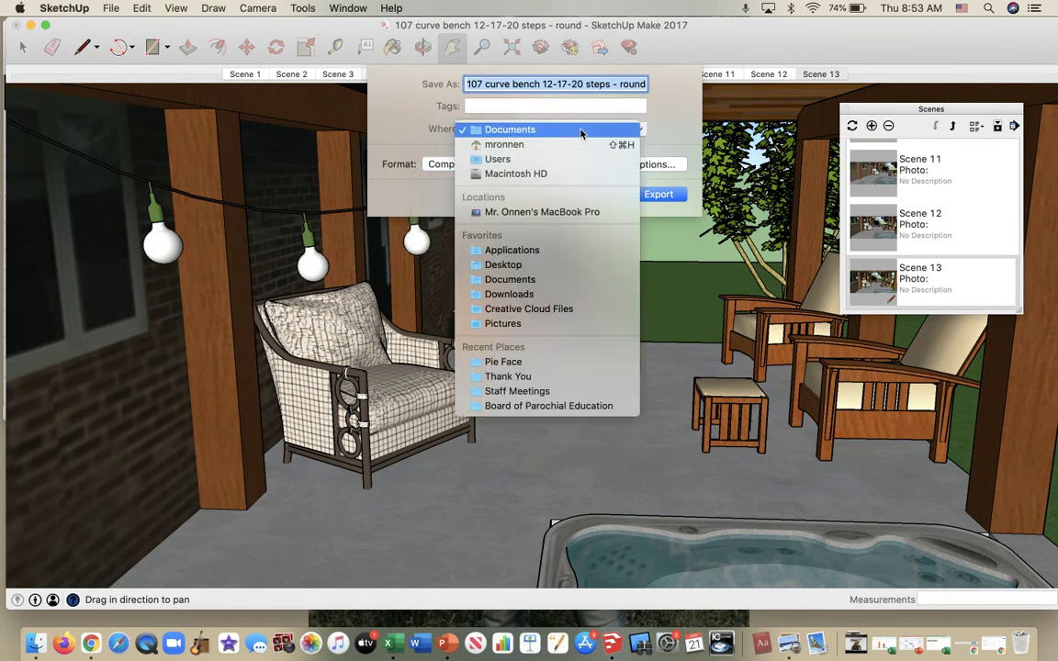
left_click(535, 266)
left_click(661, 195)
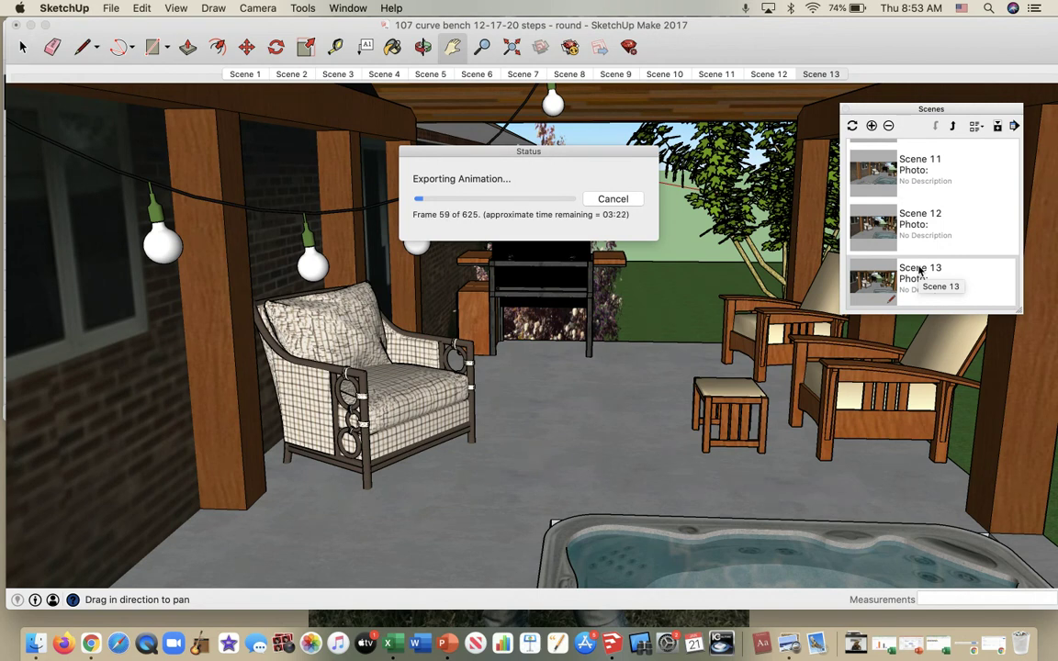
Step: Switch to iMovie, create a new movie project, and minimize its window
left_click(226, 645)
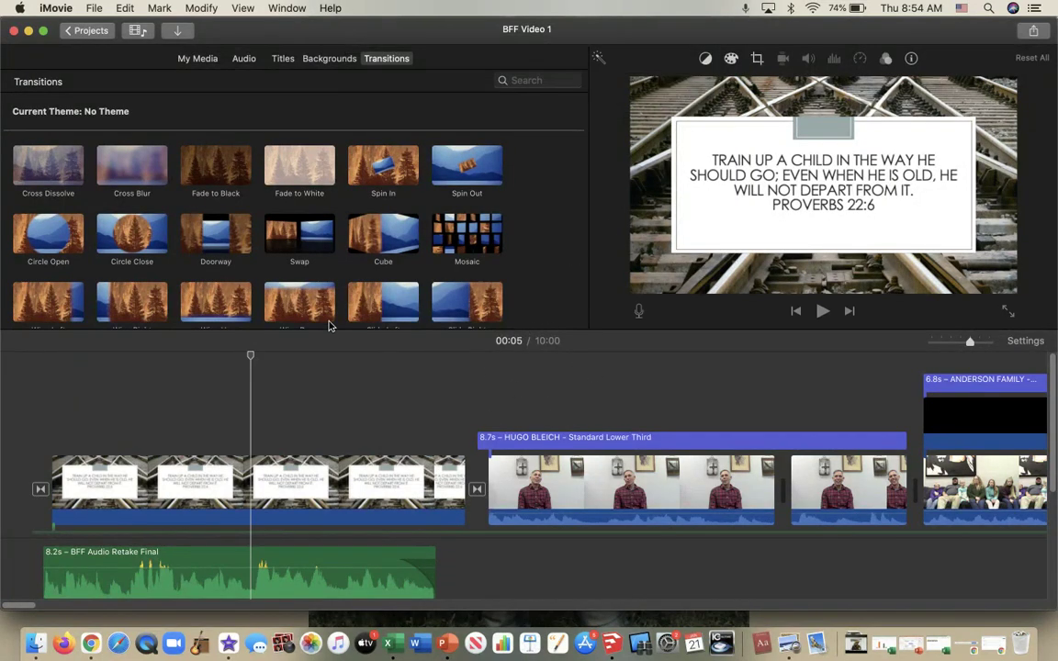
left_click(87, 30)
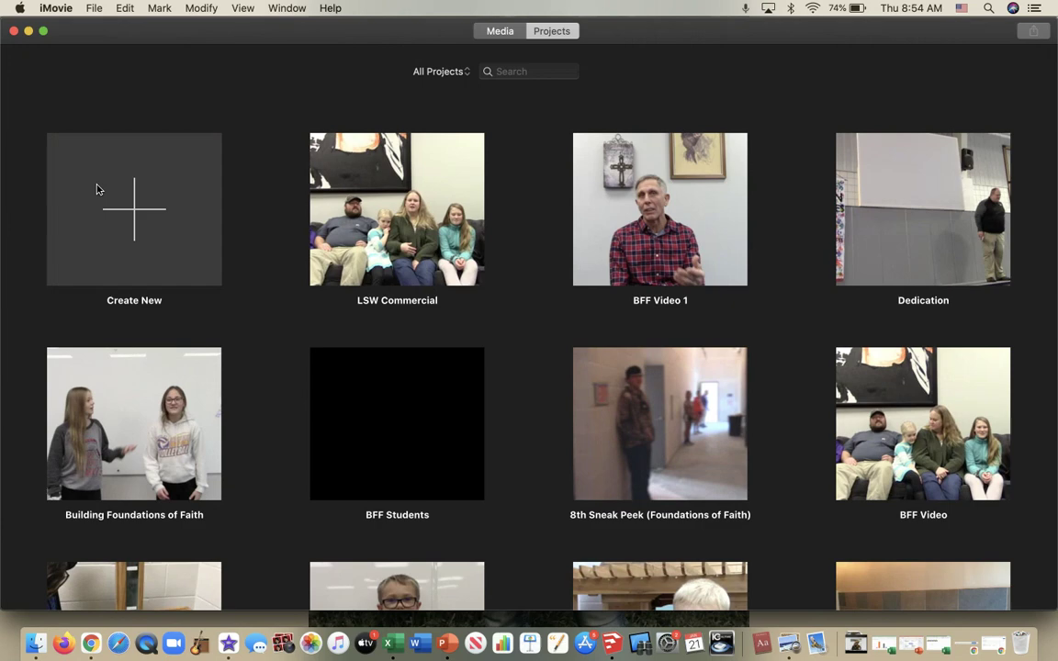
left_click(130, 218)
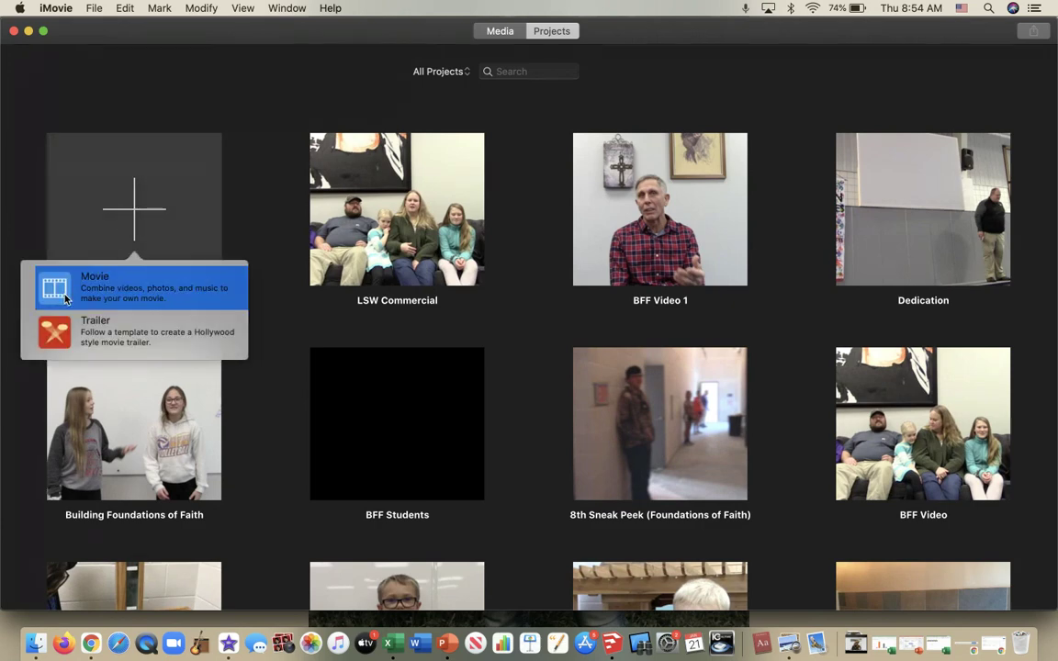
left_click(65, 299)
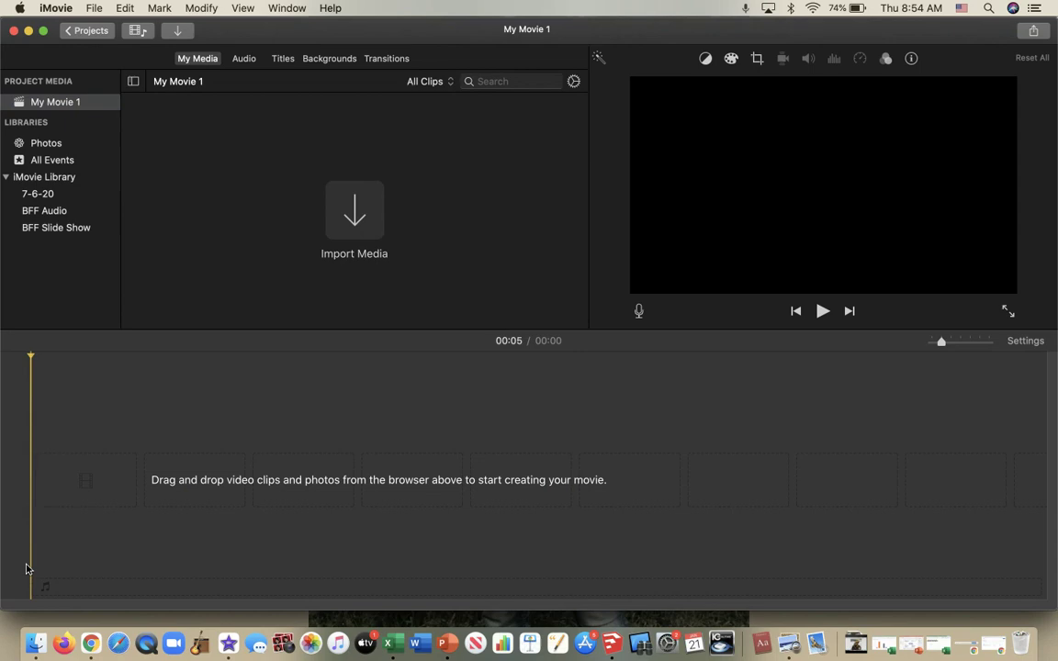
left_click(30, 32)
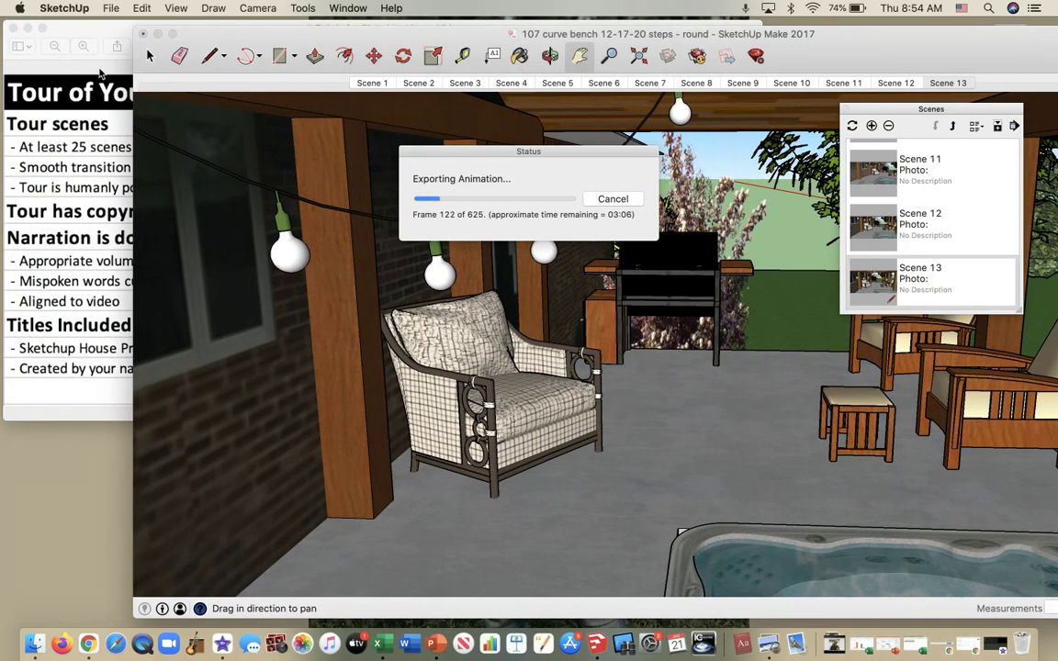
Step: Bring up the house video rubric in Preview, switch back to iMovie, and browse the sound effects library
left_click(59, 124)
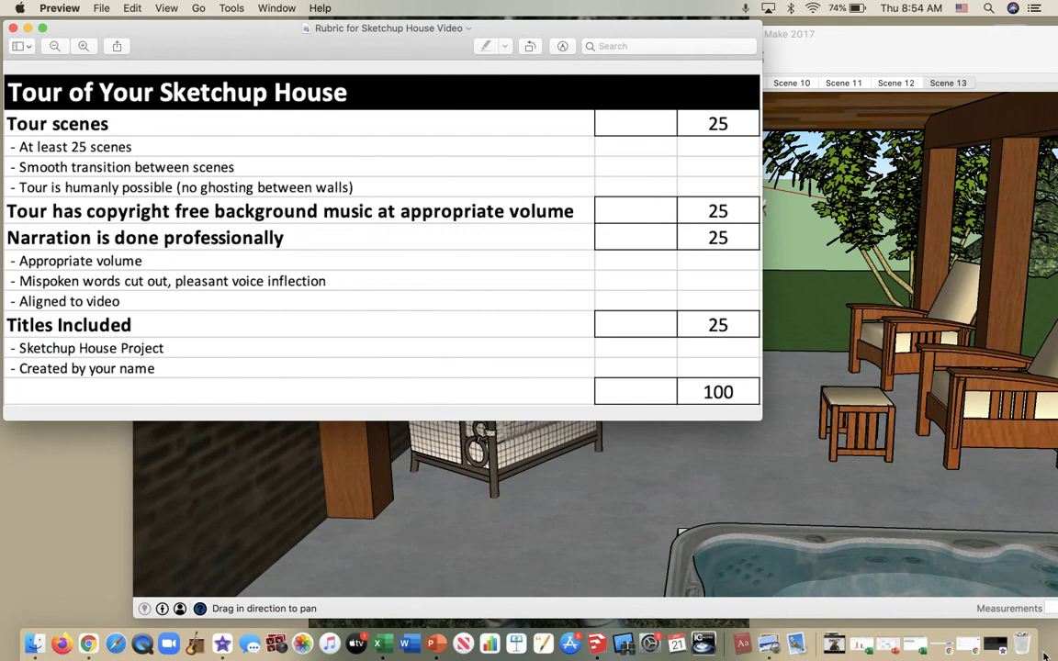
left_click(995, 644)
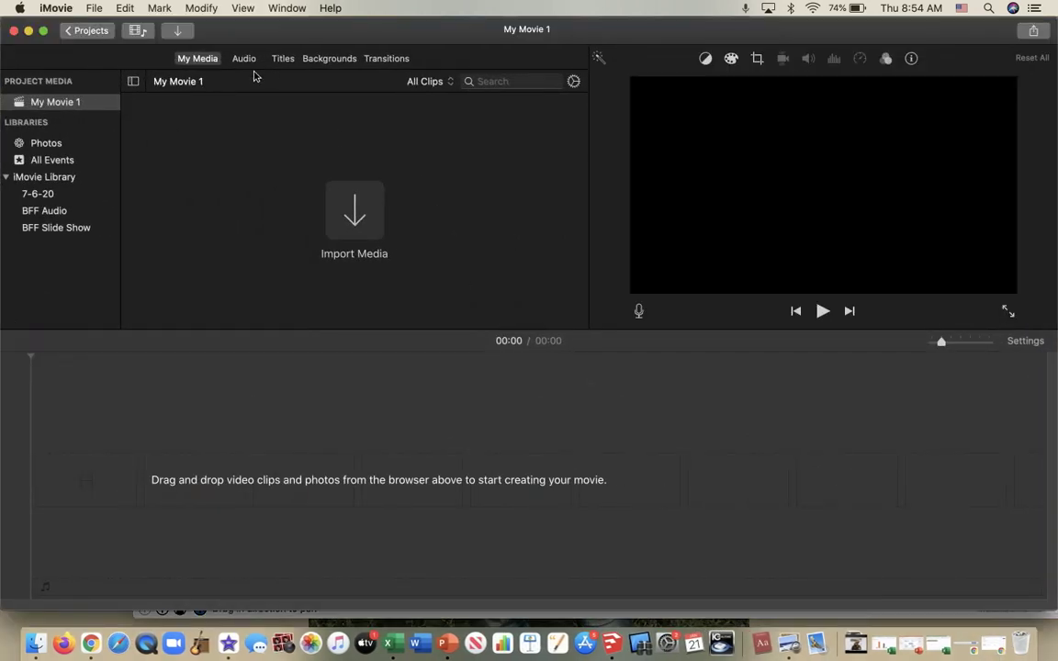
left_click(247, 63)
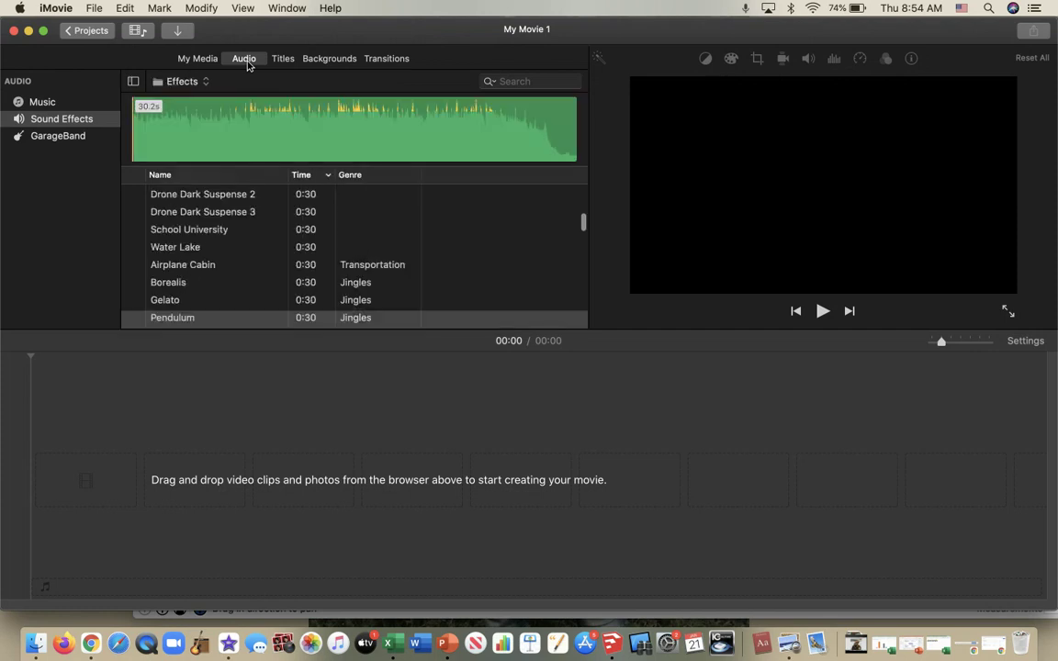
scroll(225, 265, "down", 10)
scroll(225, 264, "down", 20)
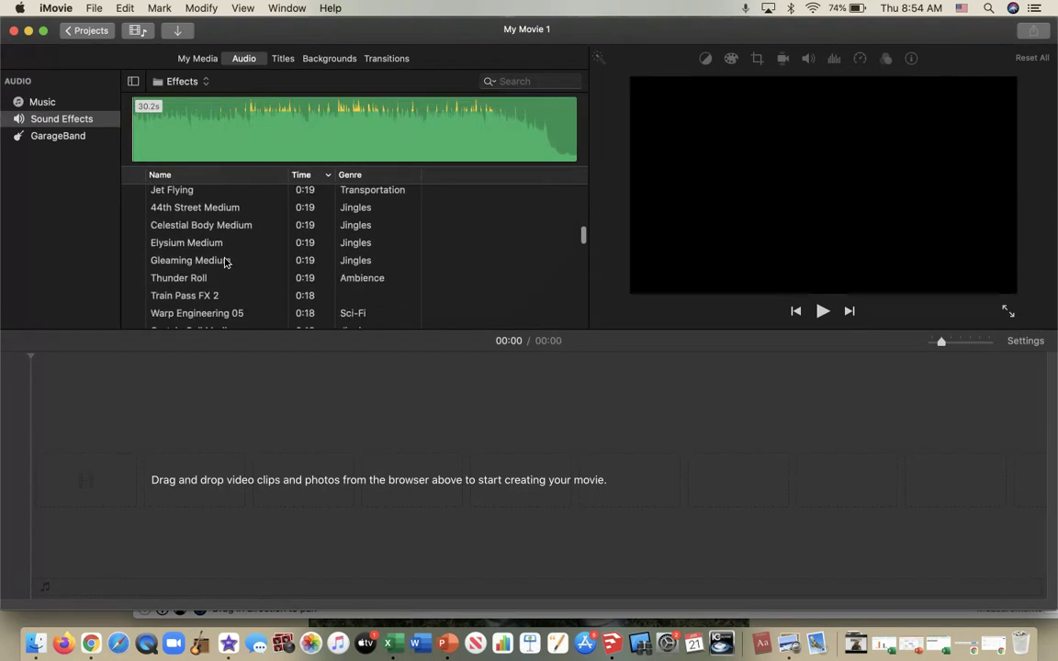
scroll(225, 264, "down", 15)
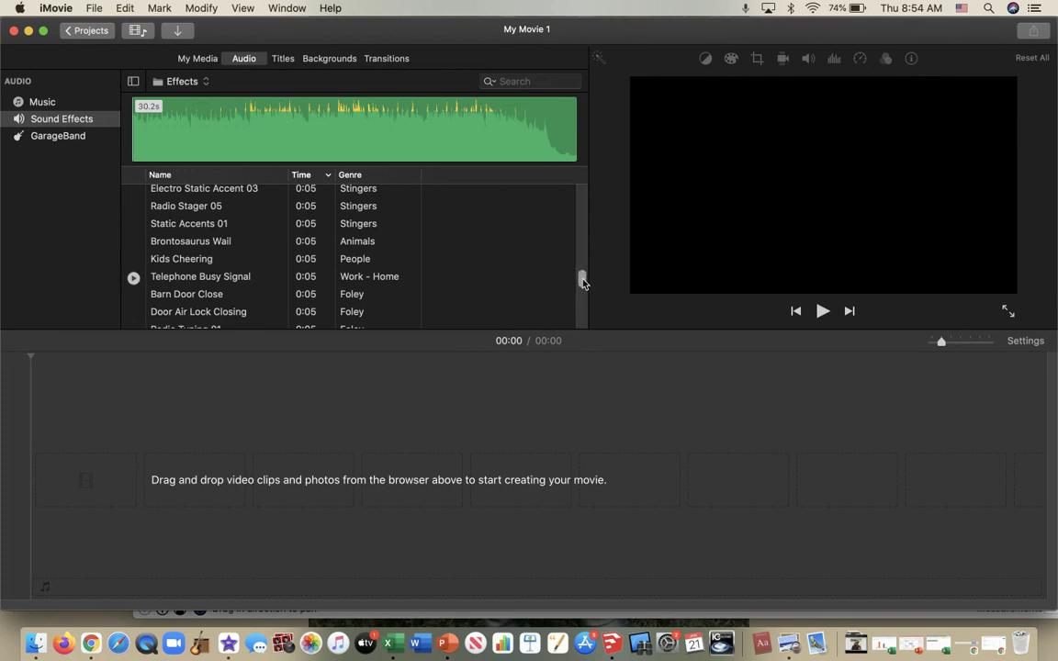
left_click_drag(584, 278, 591, 161)
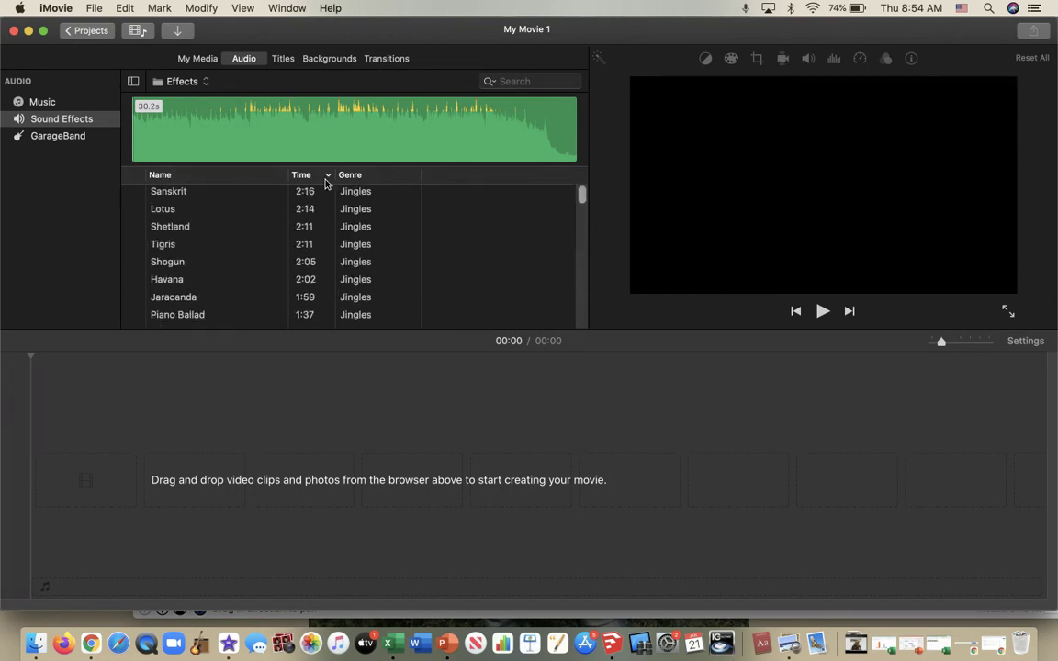
Step: Sort the sound effects by time with the longest first and go to the start of the list
mouse_move(324, 190)
scroll(163, 229, "down", 3)
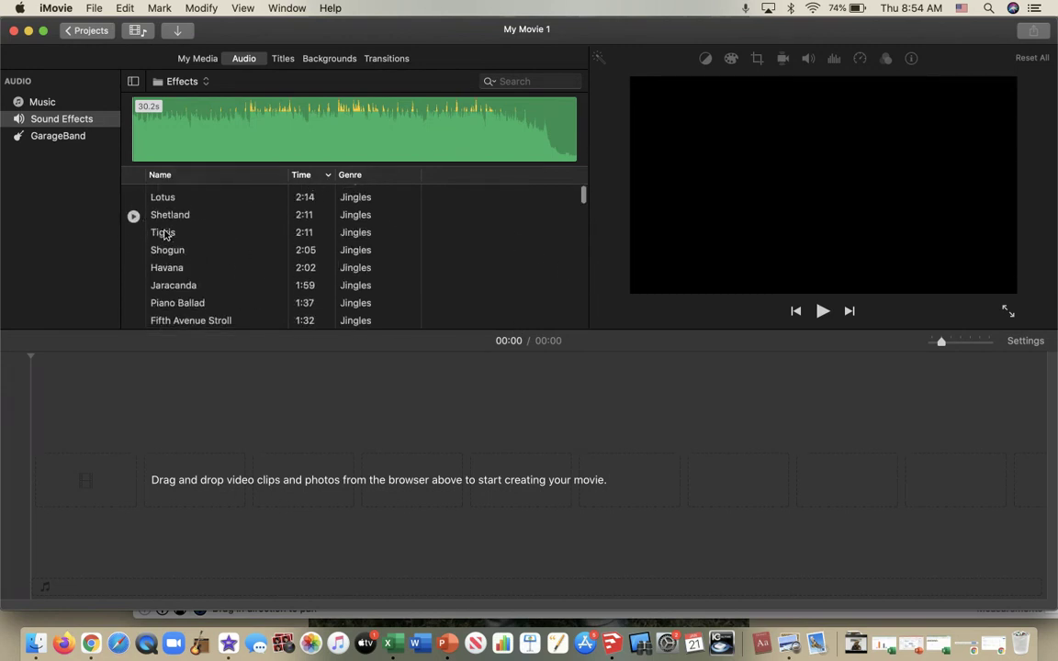
left_click(318, 176)
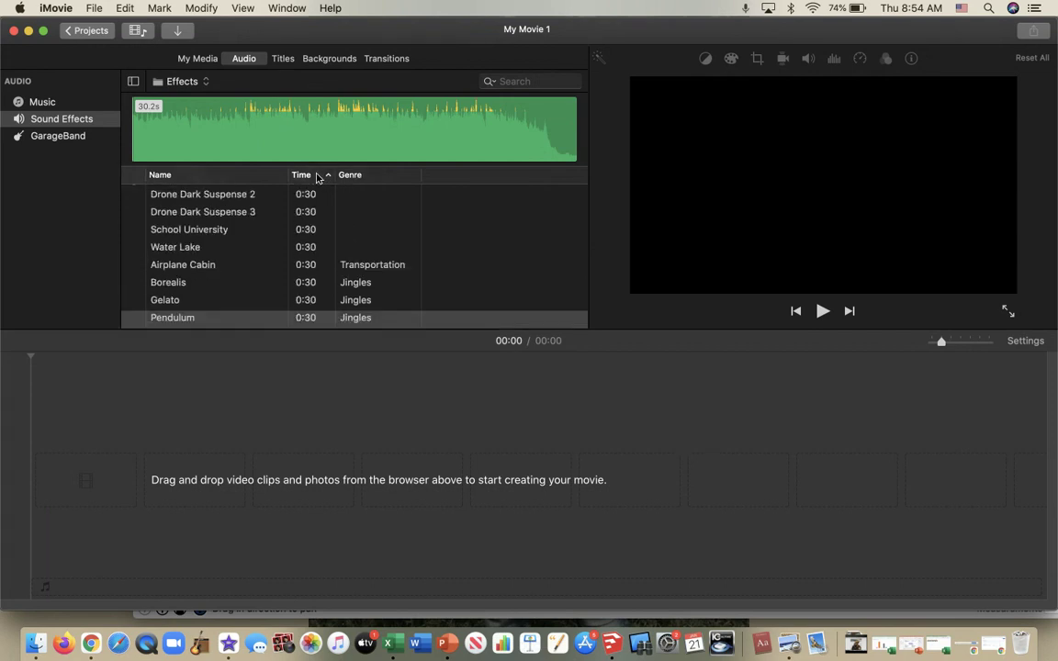
left_click(318, 175)
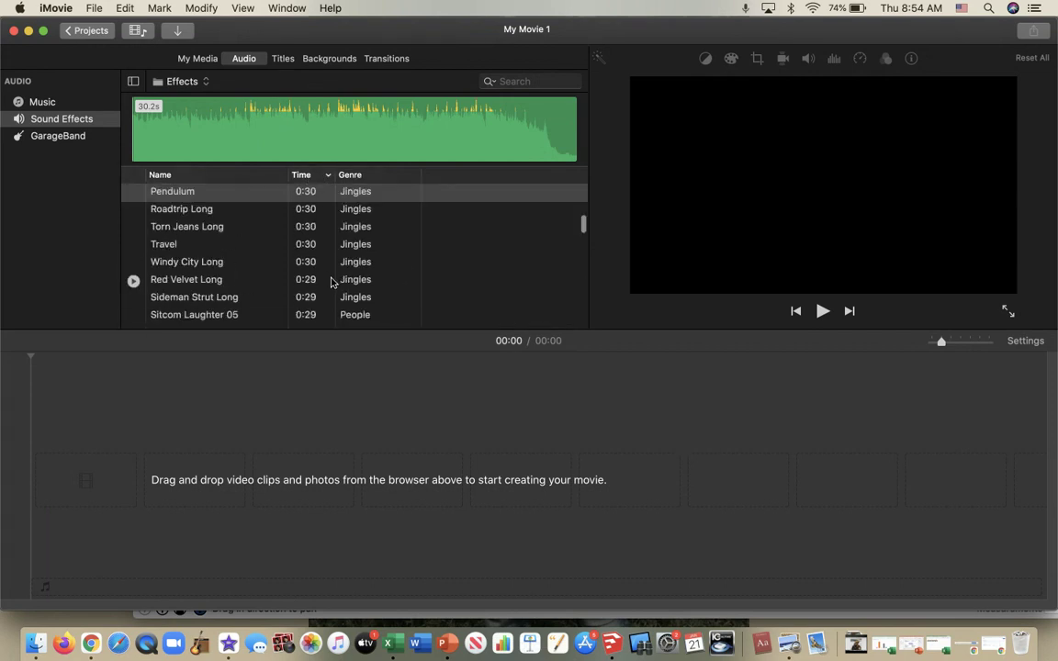
scroll(333, 284, "up", 15)
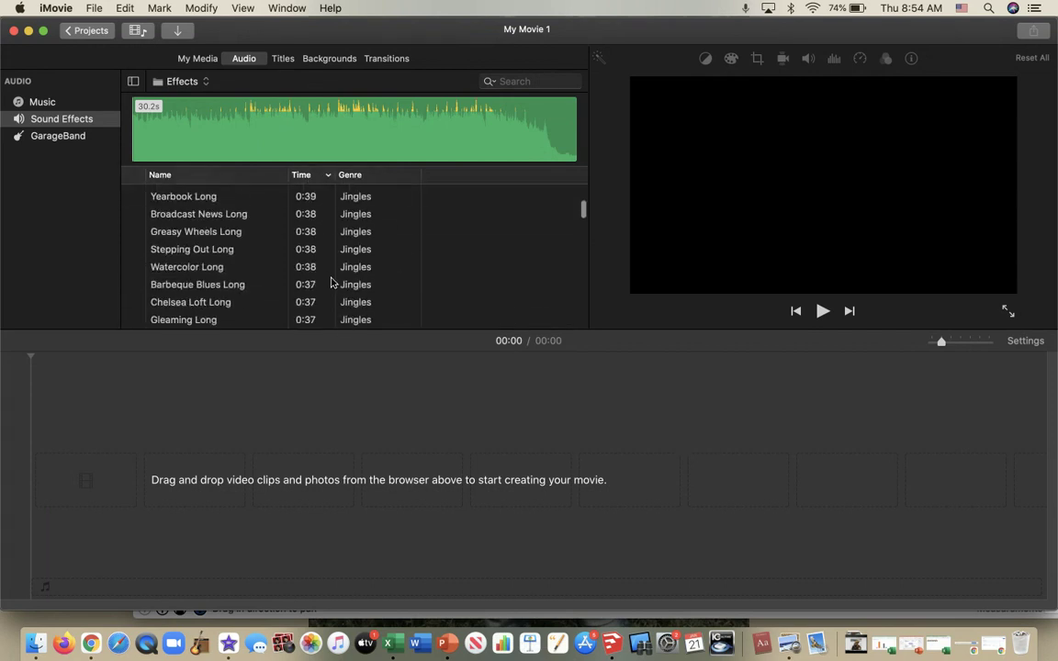
left_click(327, 177)
scroll(322, 239, "up", 15)
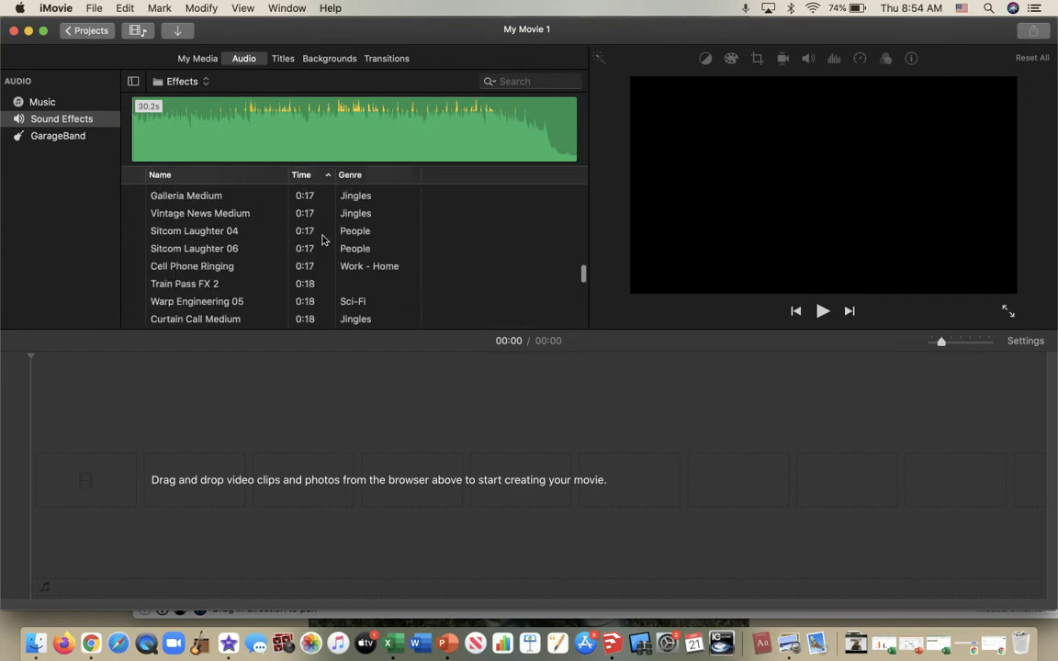
left_click(324, 174)
scroll(324, 212, "up", 10)
scroll(323, 211, "up", 10)
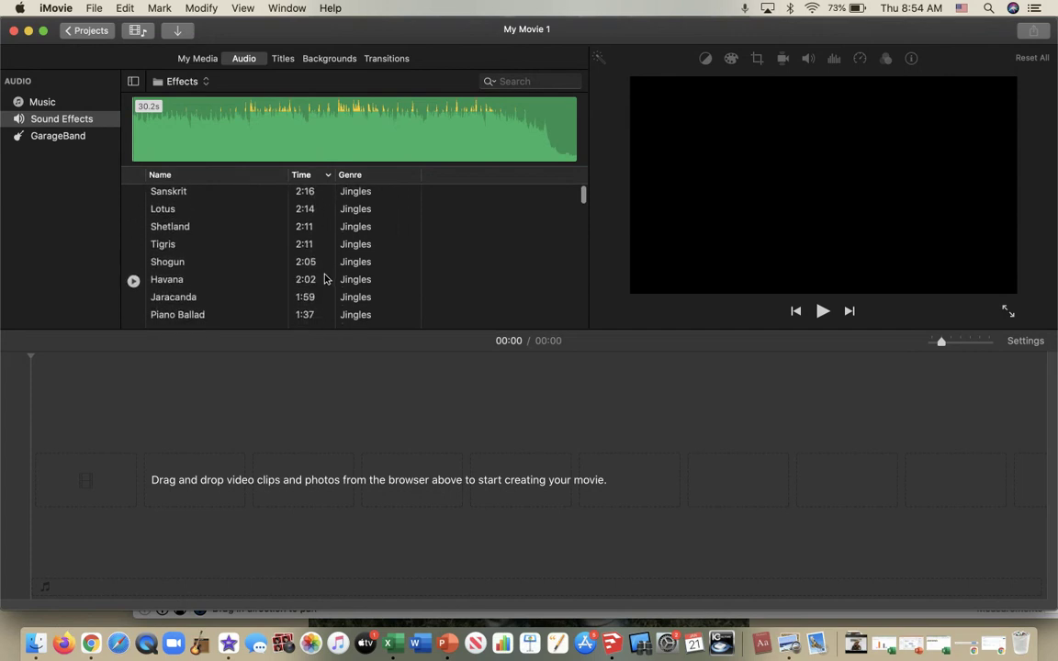
Step: Preview jingles from Shetland through Havana to Piano Ballad, raising the system volume during playback
left_click(133, 222)
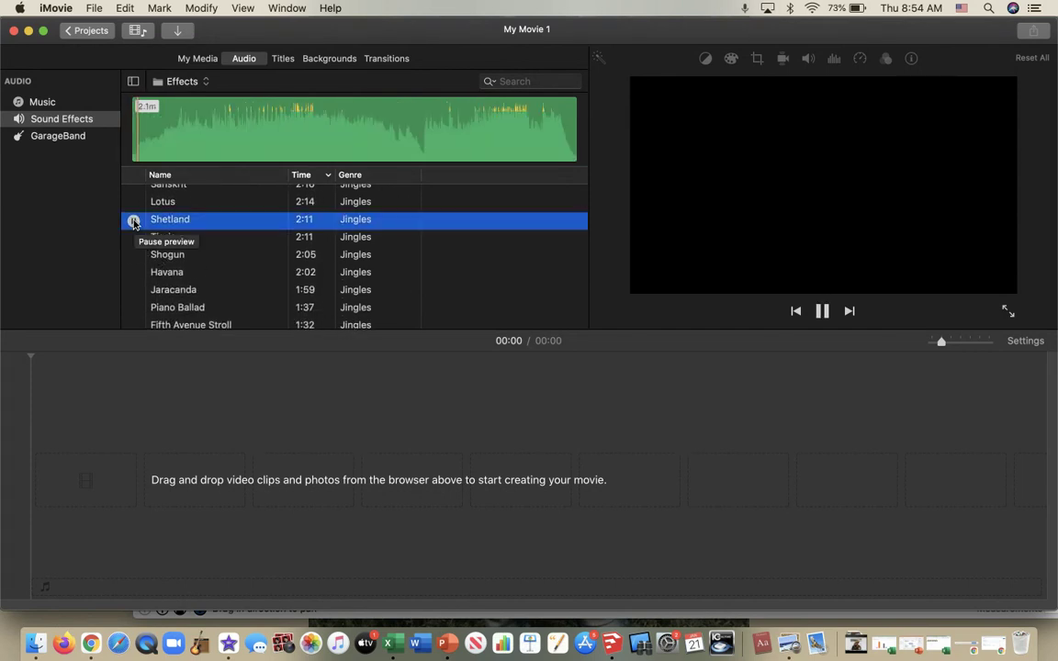
key("XF86AudioRaiseVolume")
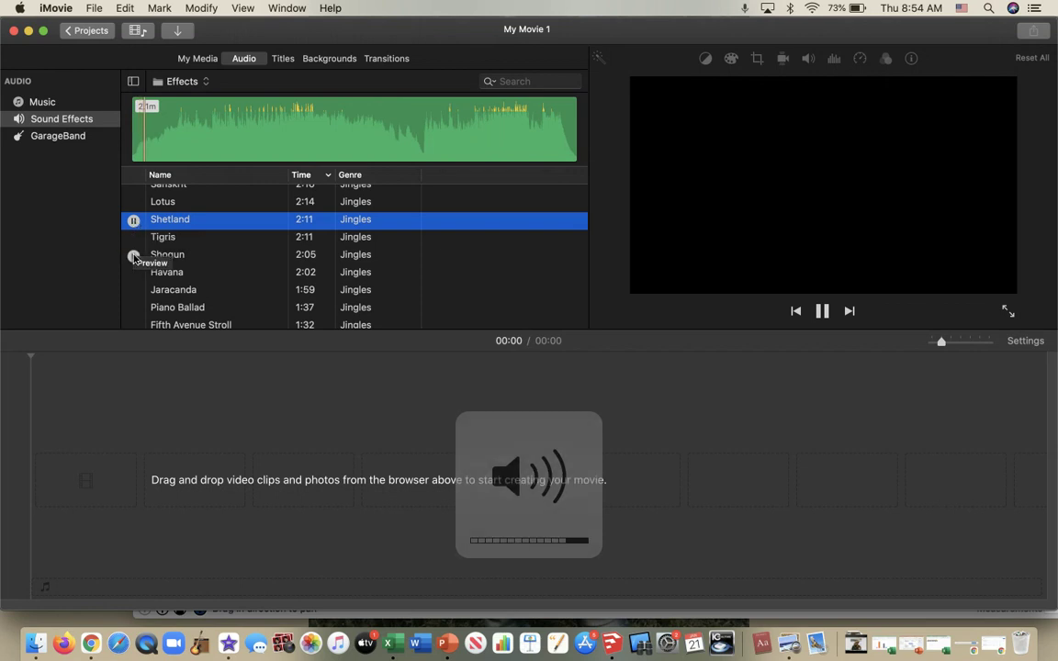
left_click(134, 273)
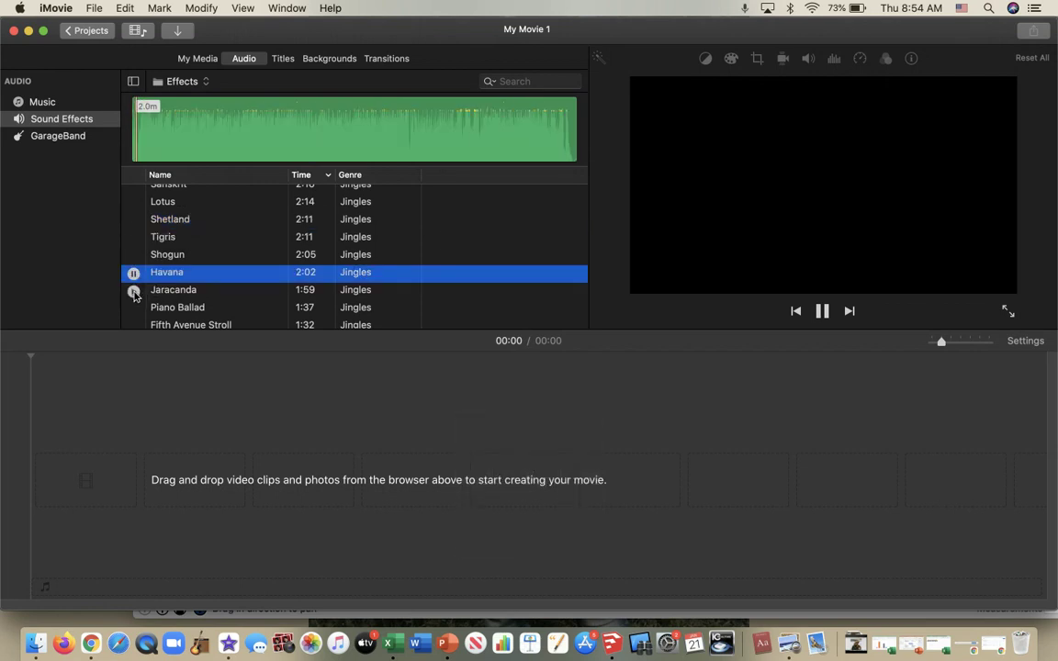
left_click(133, 291)
scroll(134, 293, "down", 1)
left_click(133, 295)
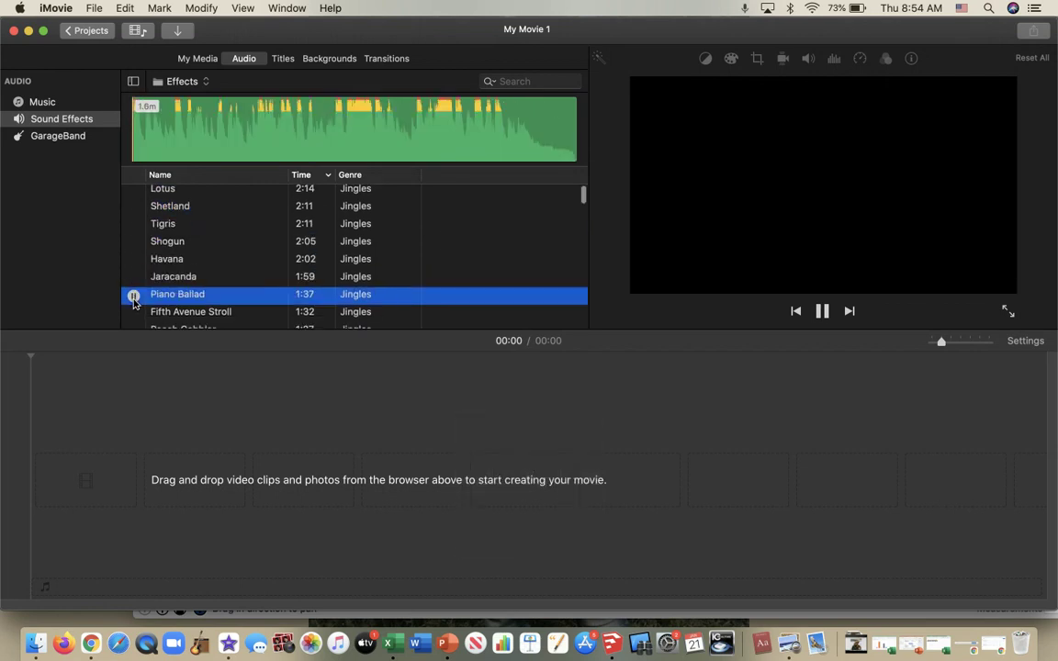
Step: Preview the Fifth Avenue Stroll, Peach Cobbler, Newborn and River Walk jingles, and stop playback
left_click(145, 312)
scroll(157, 305, "down", 2)
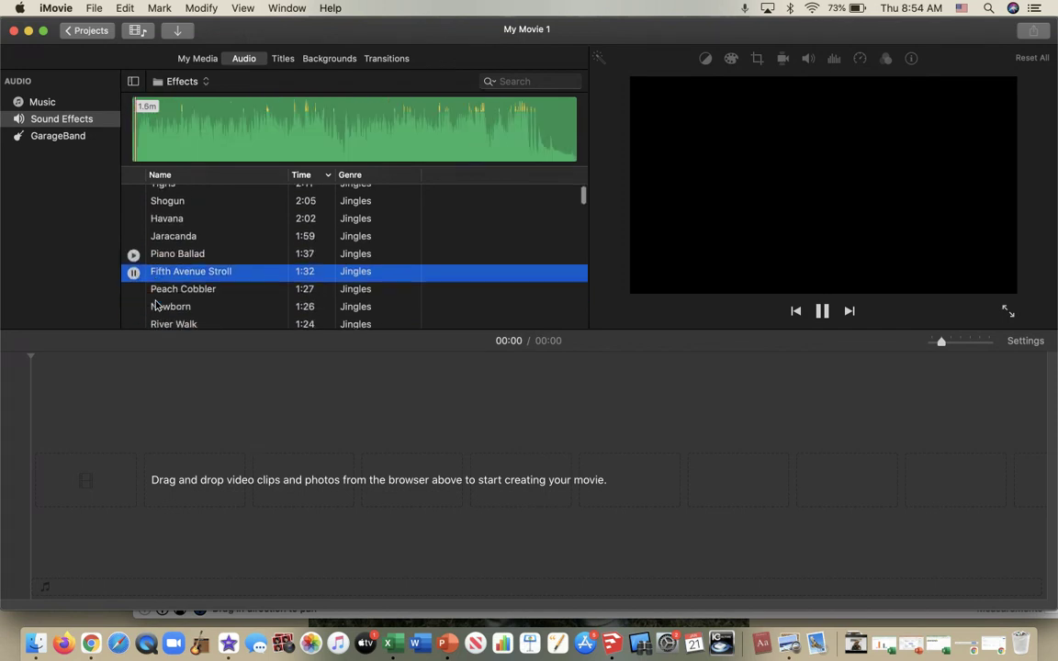
left_click(134, 284)
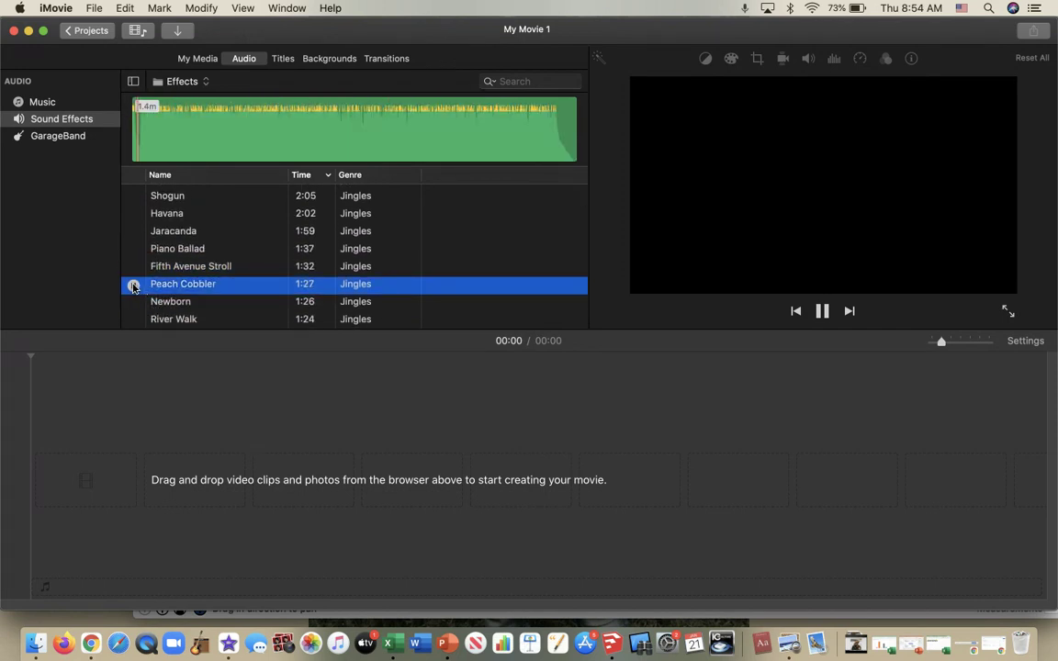
left_click(133, 301)
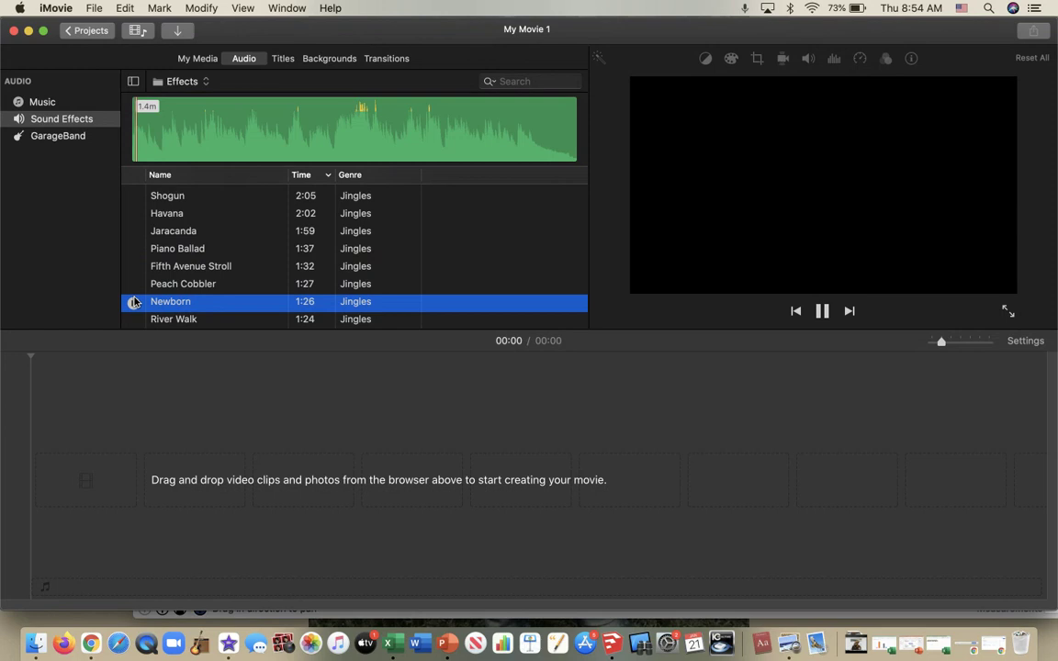
left_click(133, 319)
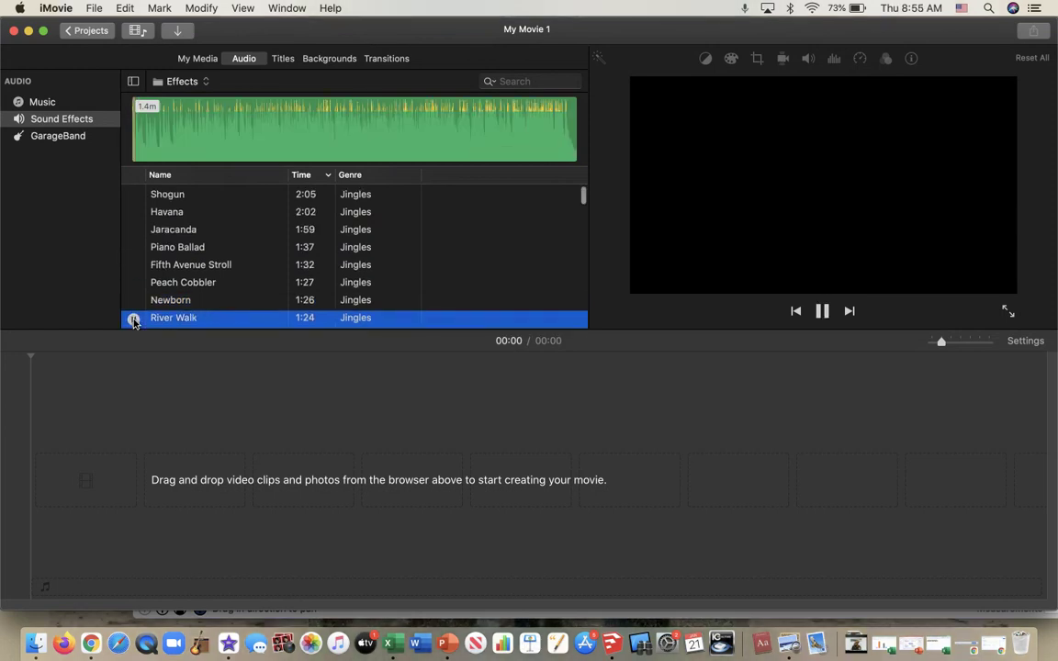
left_click(133, 319)
Step: Add the River Walk jingle as background music at the start of the movie timeline
scroll(188, 277, "up", 3)
scroll(188, 277, "down", 4)
left_click_drag(181, 306, 63, 541)
left_click_drag(166, 309, 55, 579)
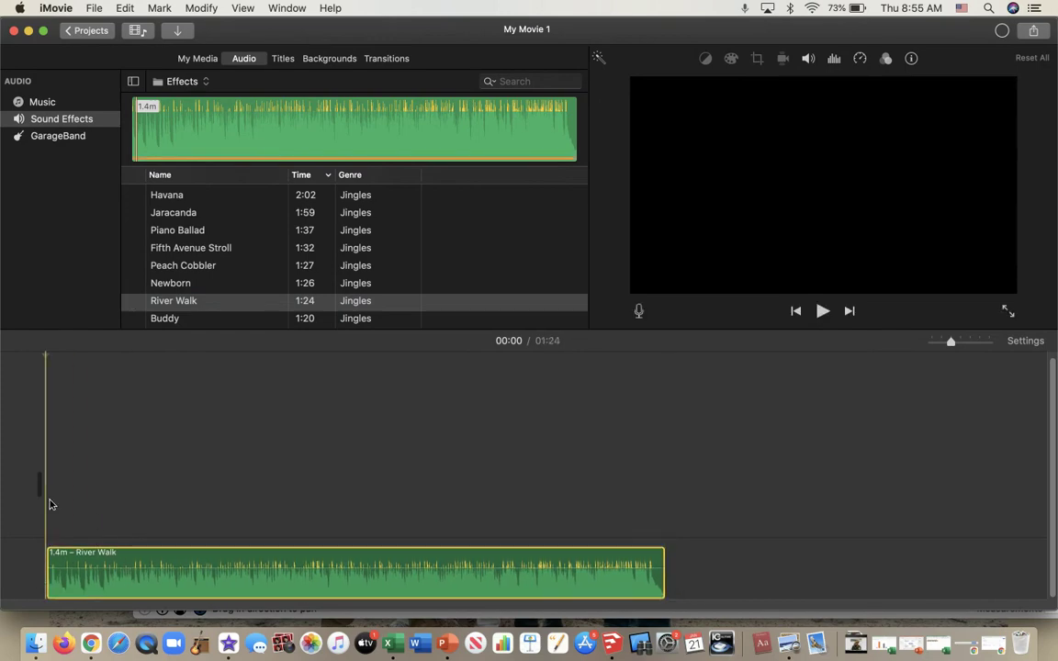
Step: Move the iMovie window aside to read the rubric behind it, and restore the window over the screen
mouse_move(225, 28)
left_mouse_down()
mouse_move(469, 294)
mouse_move(524, 399)
left_mouse_up()
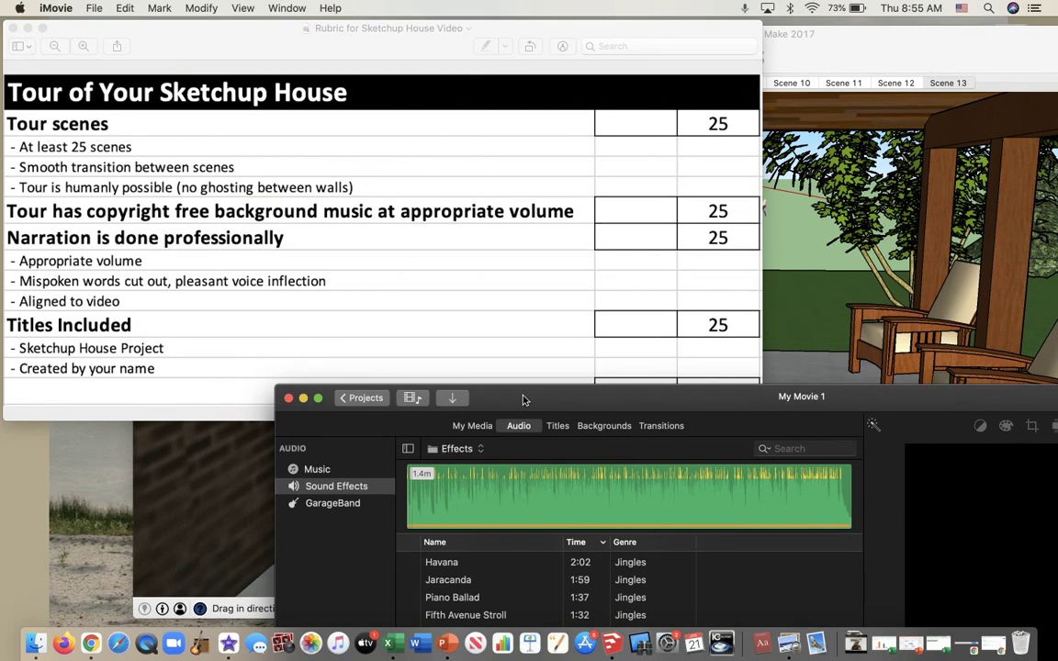
left_click_drag(525, 399, 497, 165)
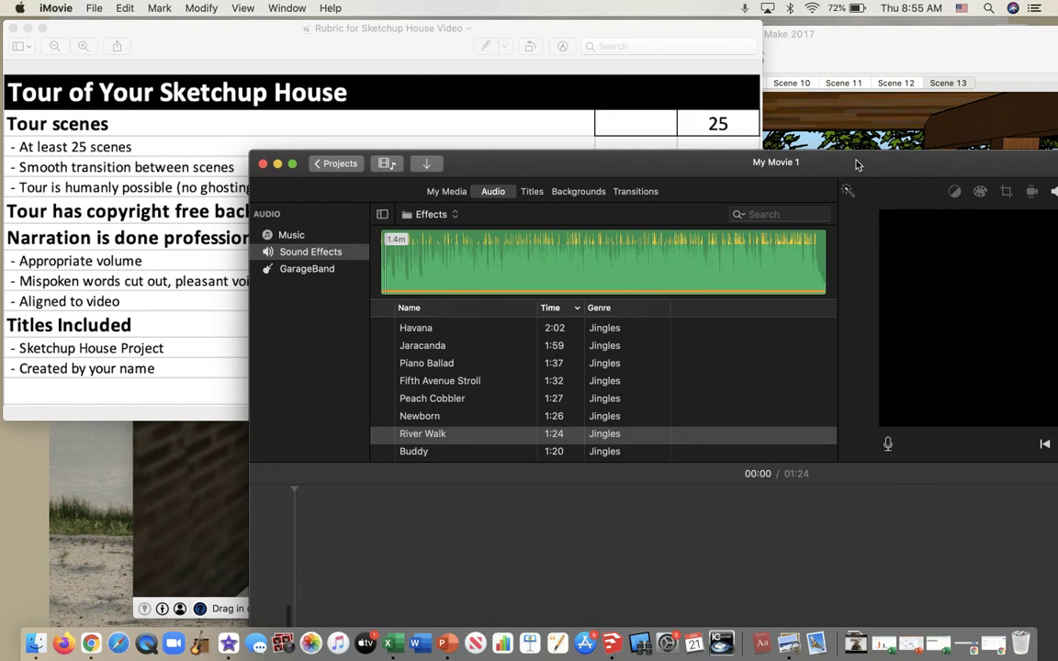
mouse_move(855, 164)
left_mouse_down()
mouse_move(853, 412)
mouse_move(767, 419)
mouse_move(665, 387)
mouse_move(714, 428)
left_mouse_up()
double_click(715, 428)
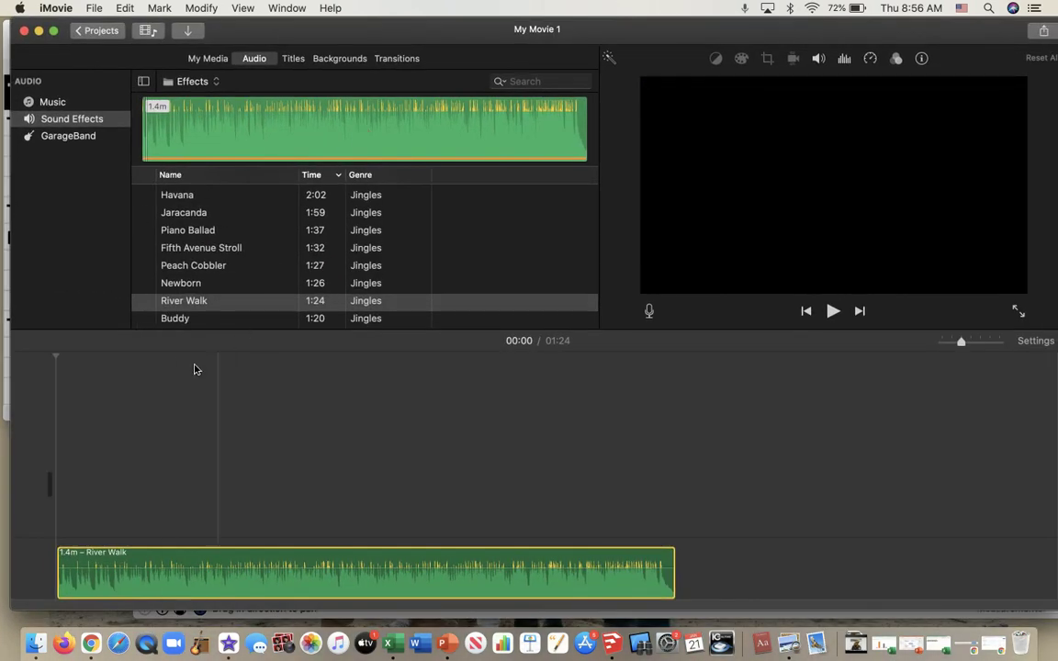
Step: Add a Line title at the start of the timeline and set its first line to "MY SKETCHUP HOUSE"
left_click(294, 58)
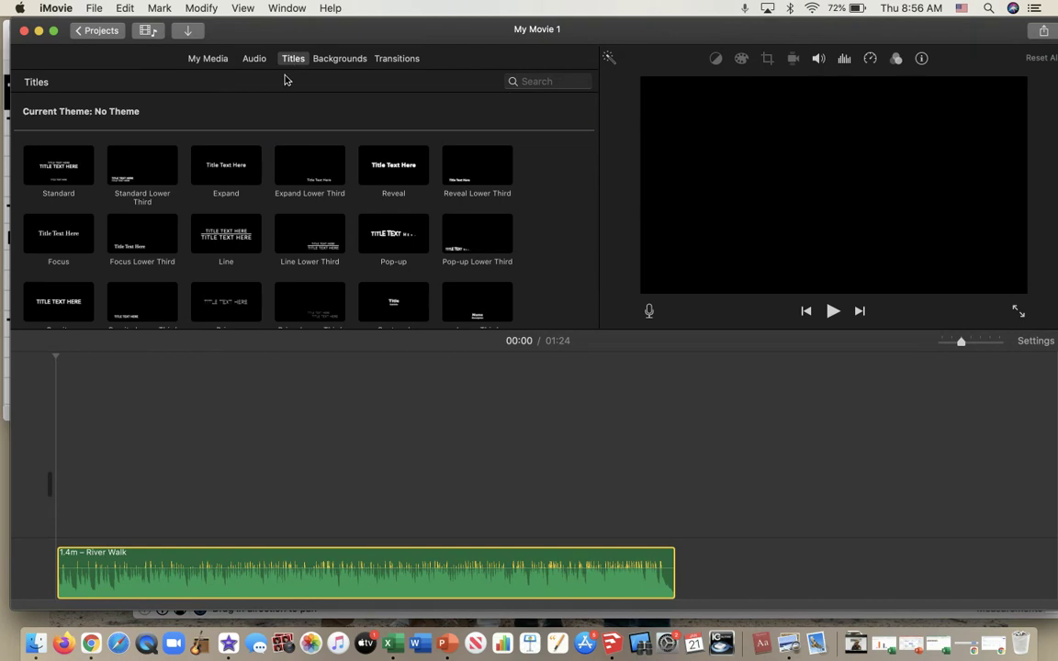
left_click_drag(226, 234, 80, 482)
left_click(79, 482)
left_click(799, 169)
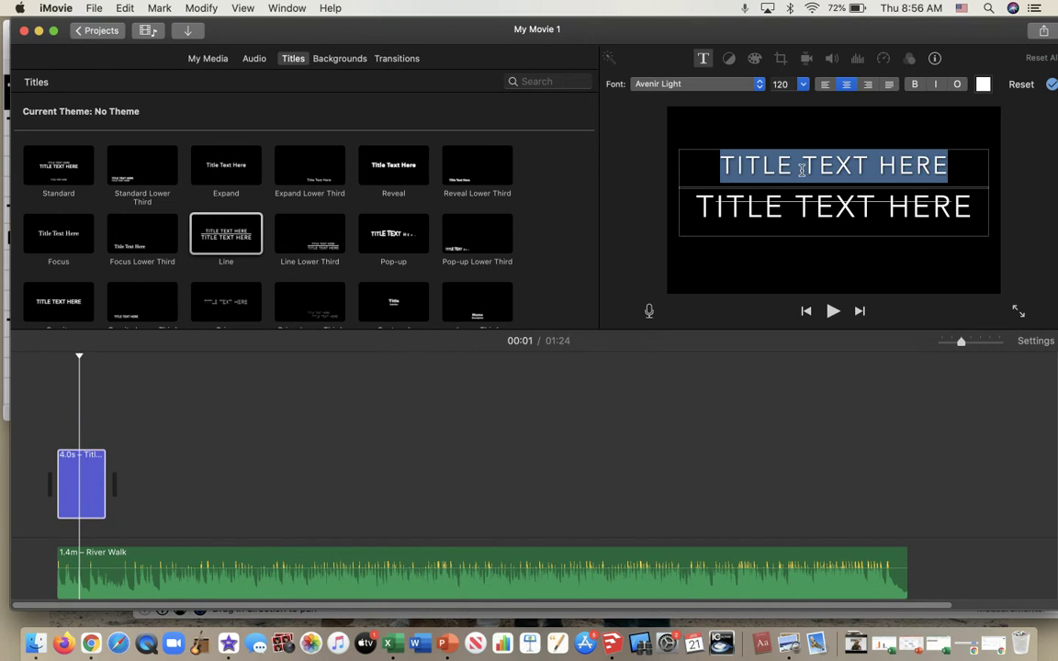
type("MY SKETCHUP HOUSE")
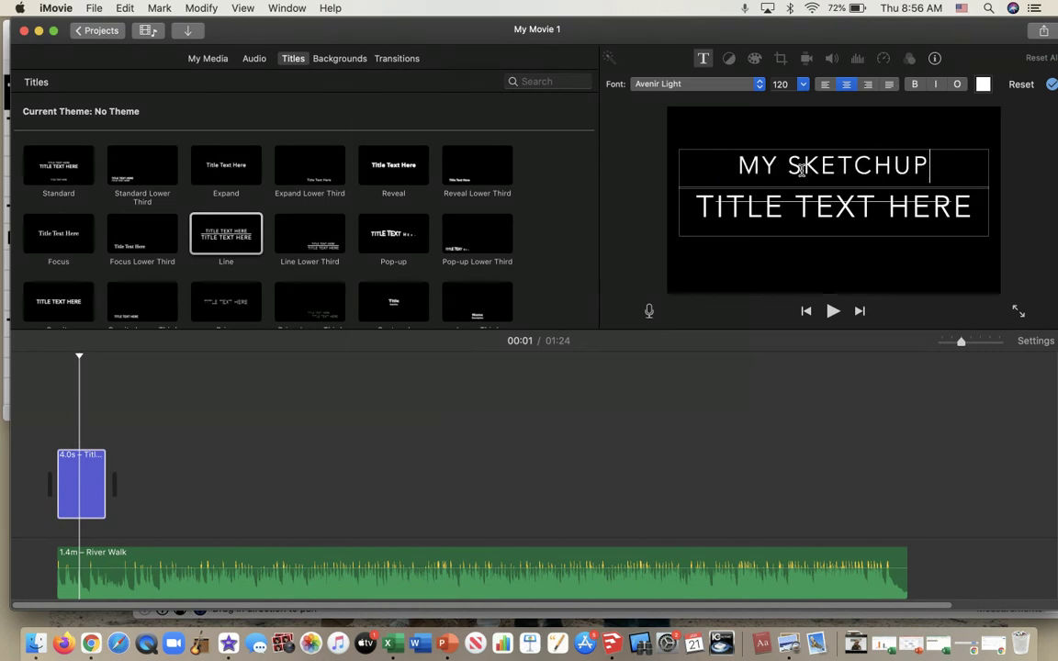
Step: Set the title's second line to "BY" followed by the creator's name, and finish editing the text
left_click(855, 215)
type("BY MR. O")
type("NENN")
key("BackSpace")
key("BackSpace")
key("BackSpace")
type("N")
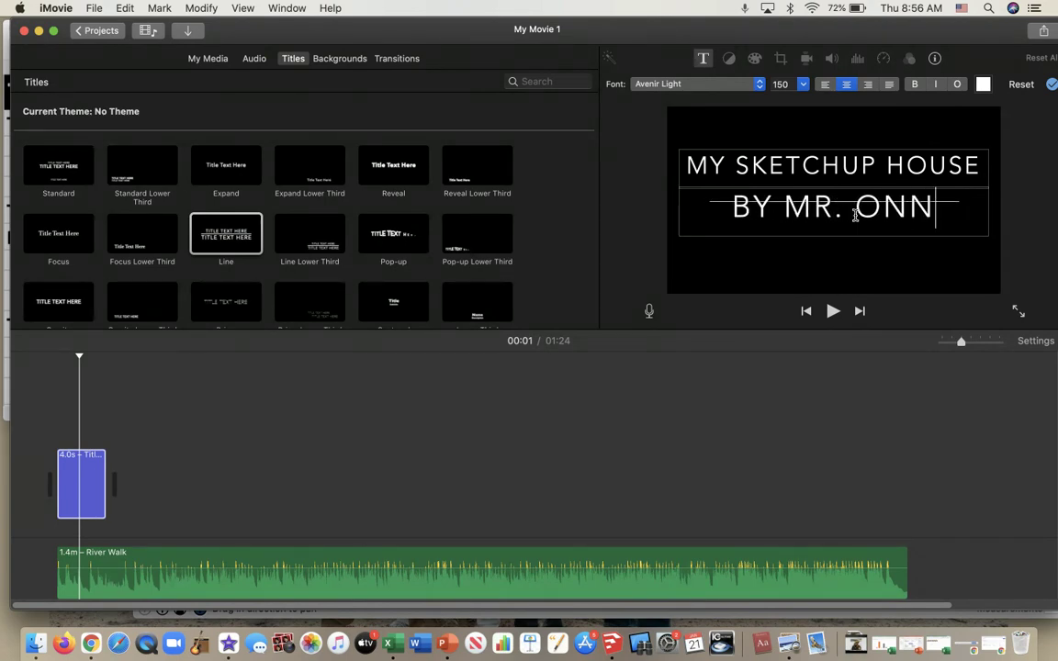
type("EN")
left_click(797, 427)
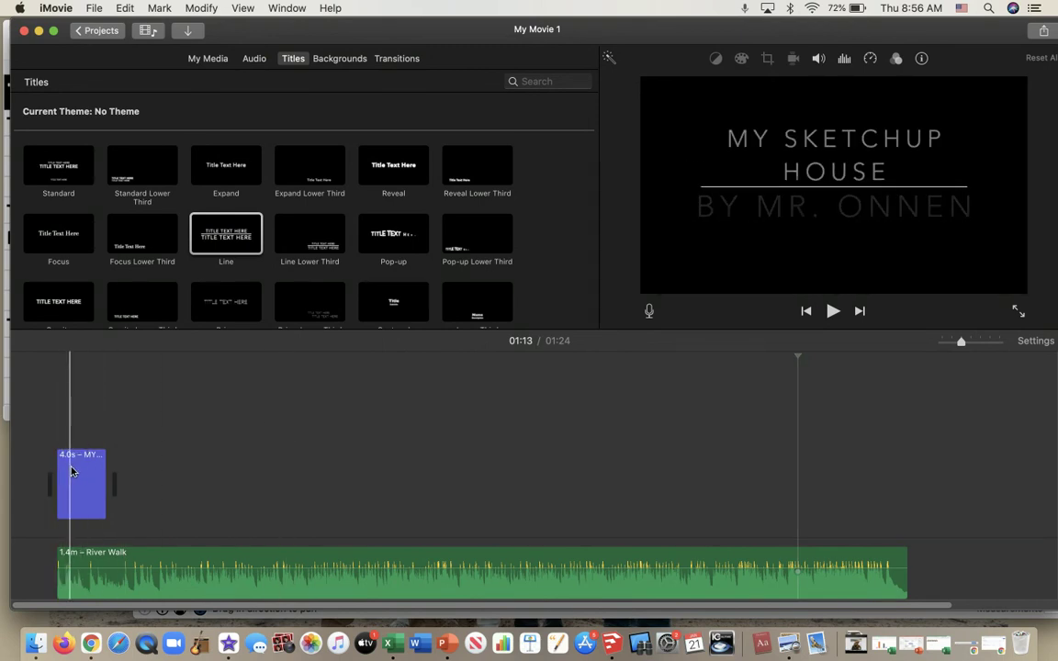
Step: Set the font size of the title's "MY SKETCHUP HOUSE" line to 80
double_click(68, 496)
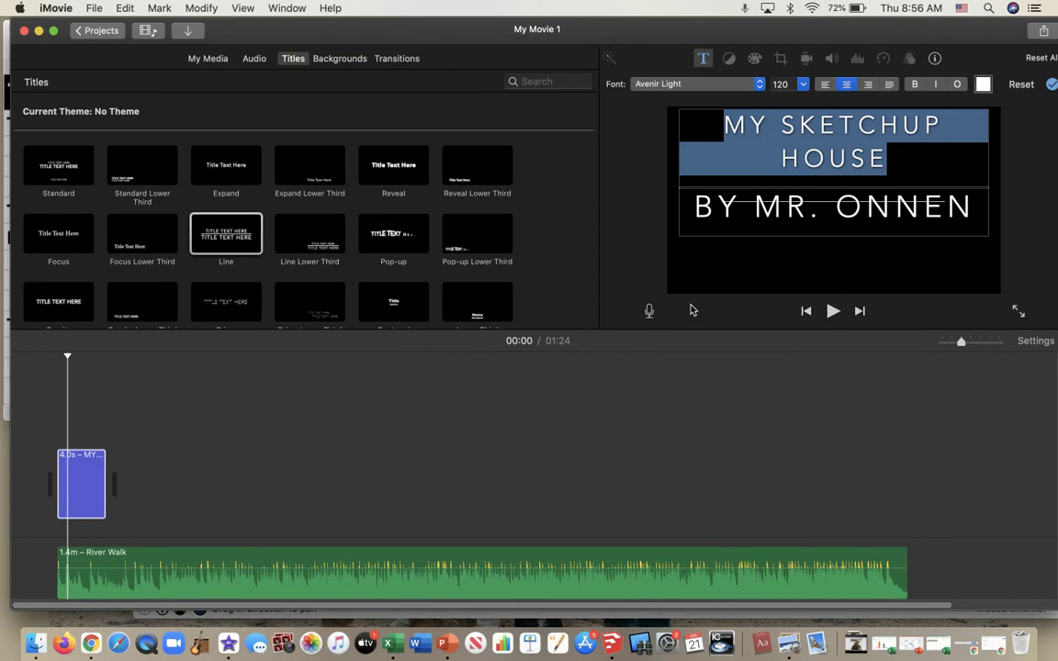
left_click(803, 84)
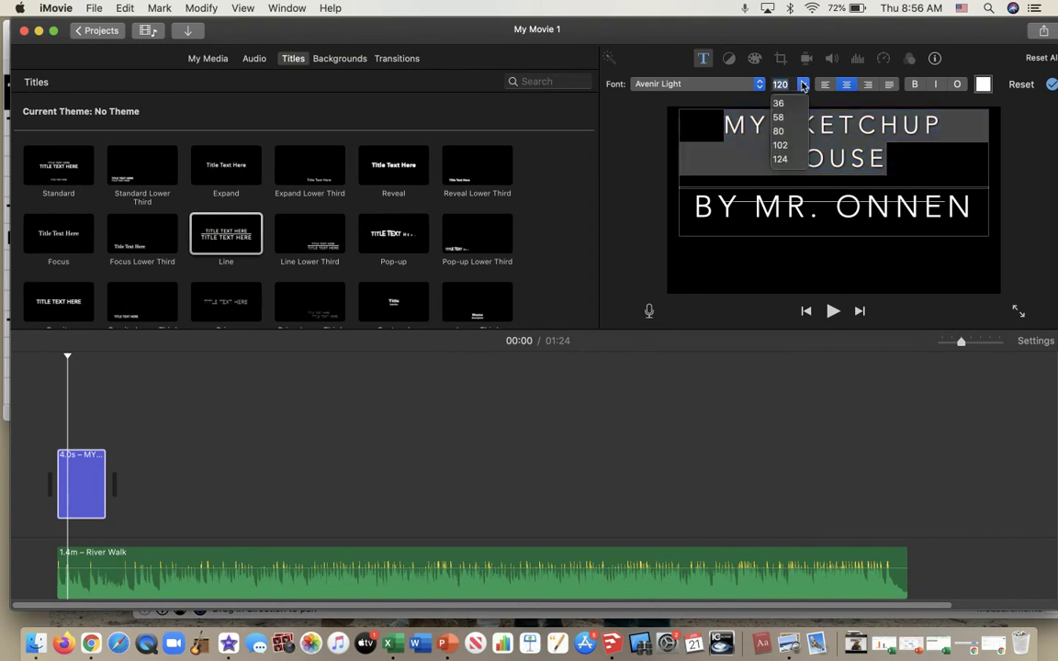
left_click(787, 132)
left_click(653, 425)
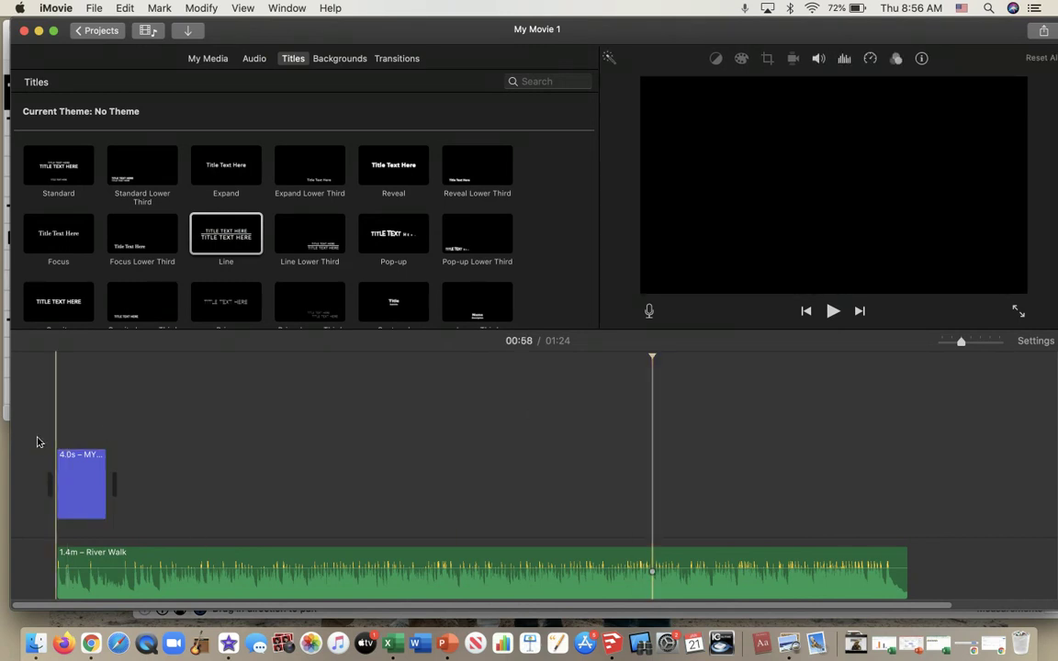
Step: Play the movie from the beginning to check the title, and minimize iMovie to return to the rubric
key("backslash")
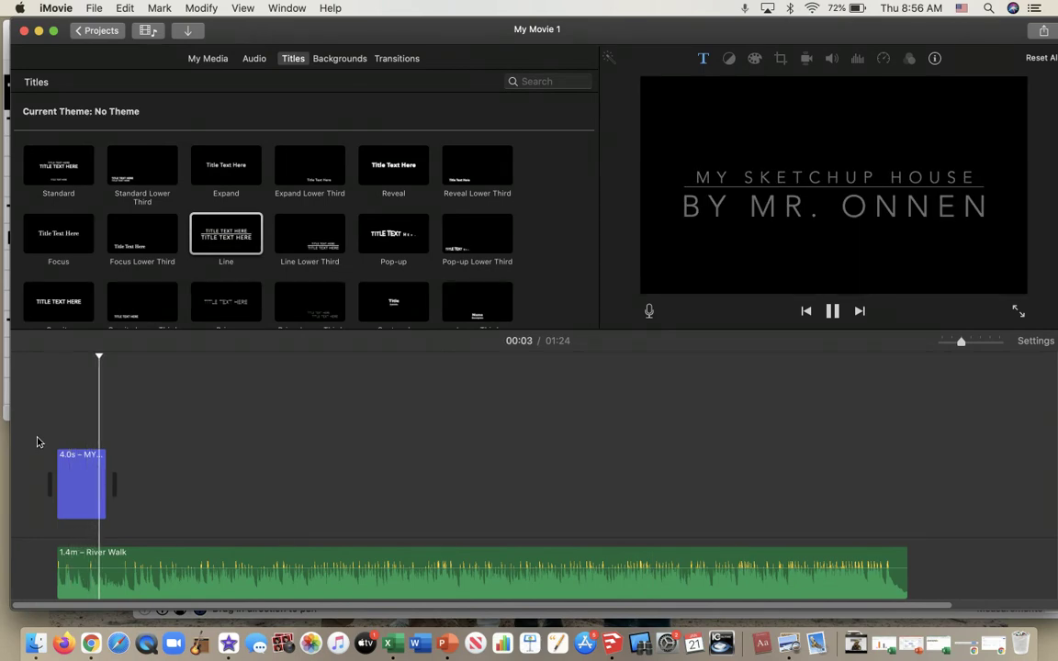
key("space")
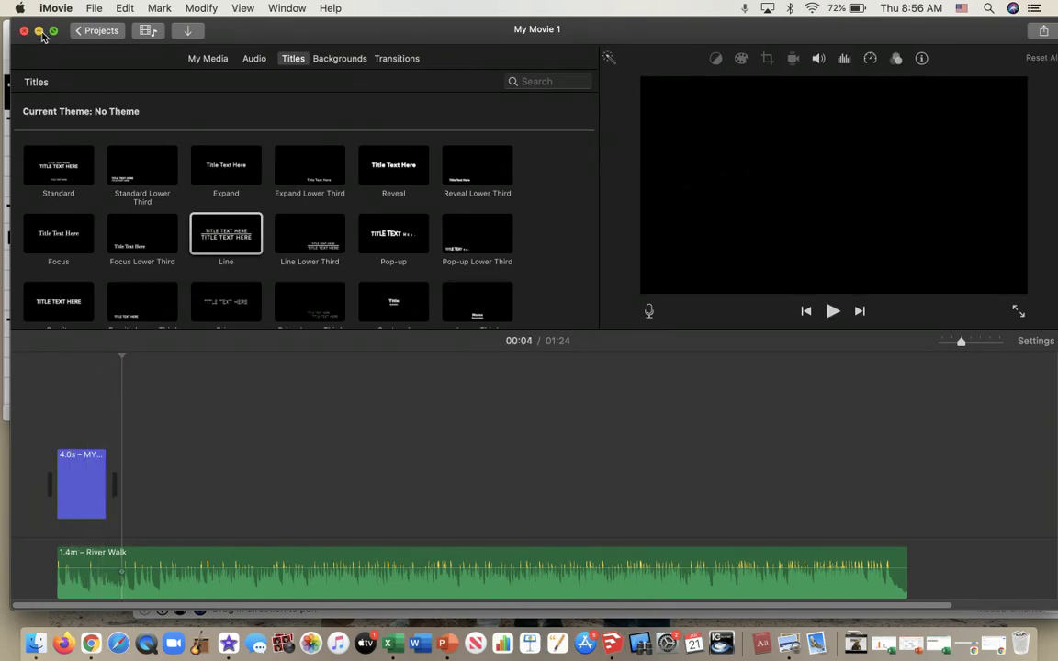
left_click(39, 31)
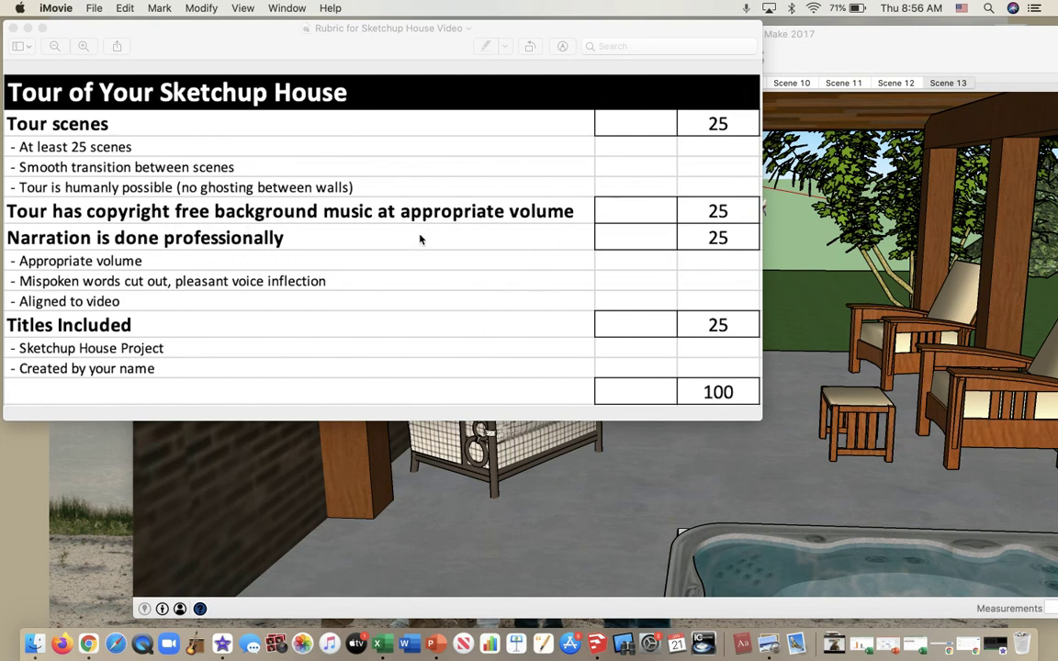
Step: Minimize the SketchUp and rubric windows and move the Scenes window clear of the files on the desktop
left_click(866, 44)
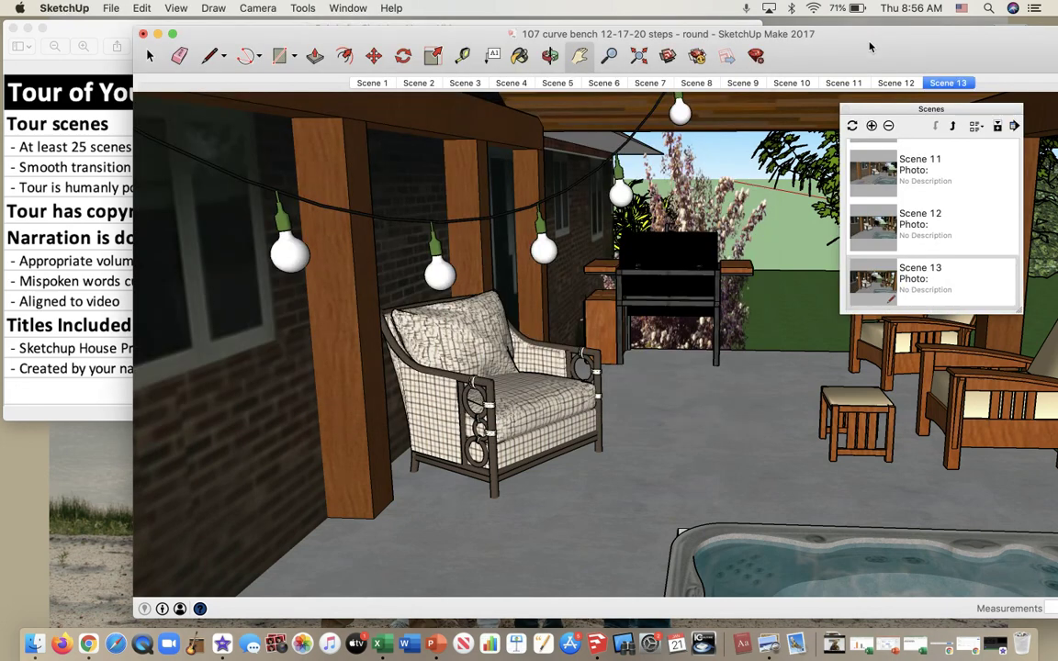
left_click(157, 34)
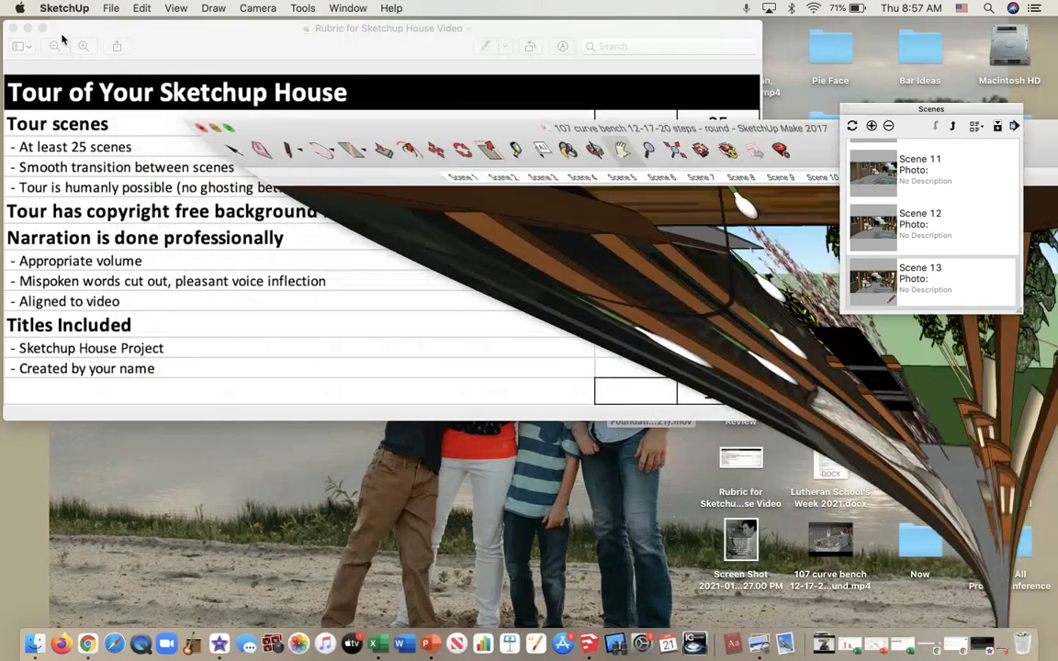
left_click(25, 29)
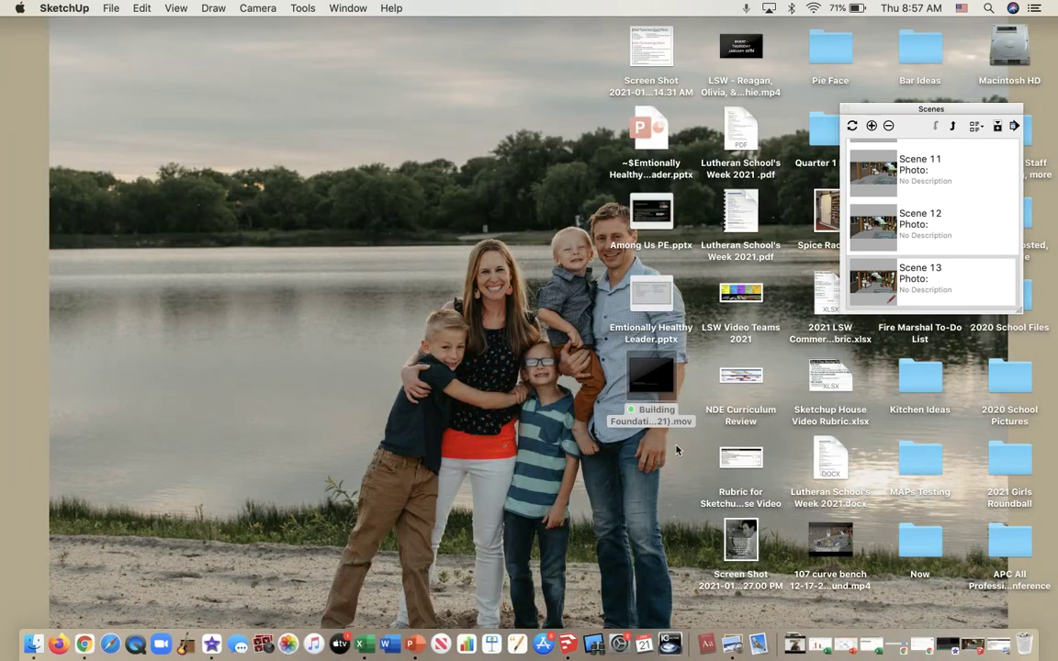
left_click_drag(967, 111, 246, 115)
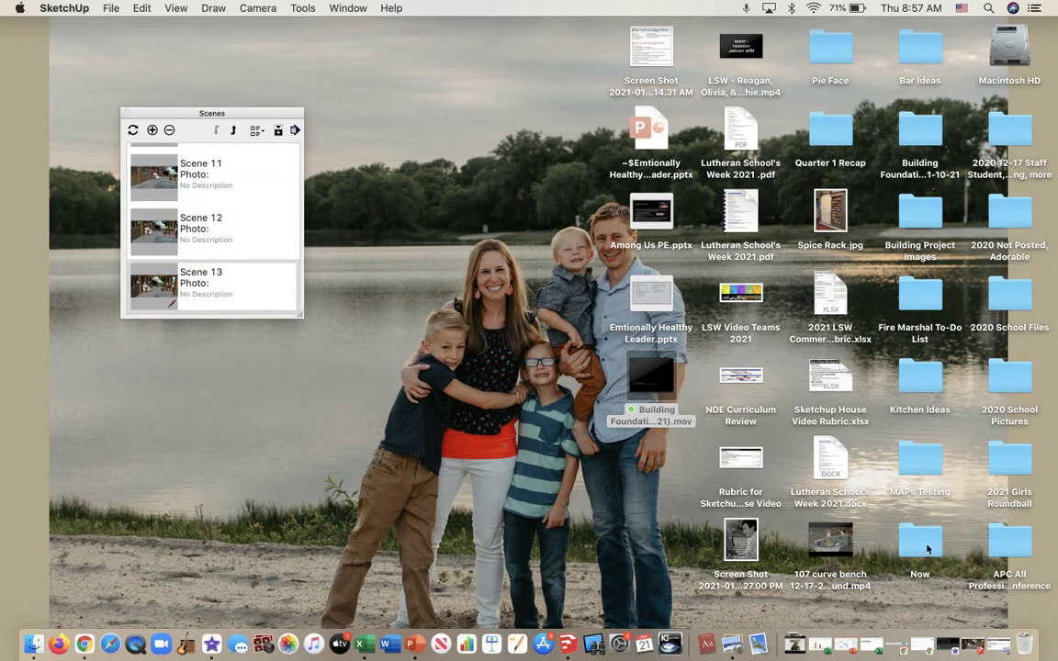
Step: Restore iMovie and add the exported "107 curve bench" MP4 from the desktop to the timeline right behind the title
left_click(830, 544)
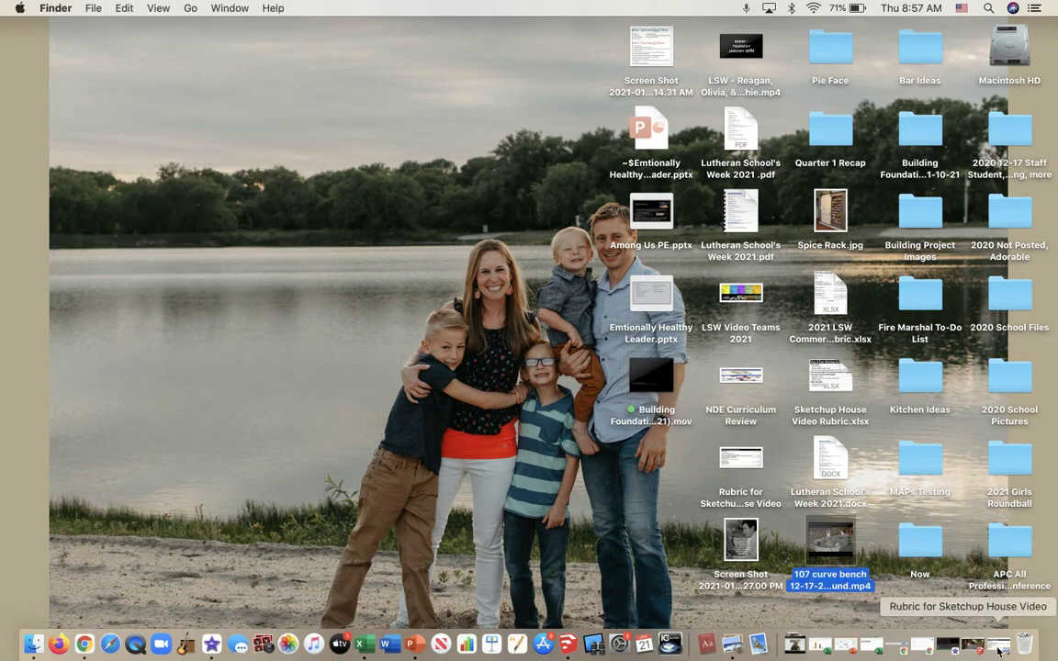
left_click(884, 645)
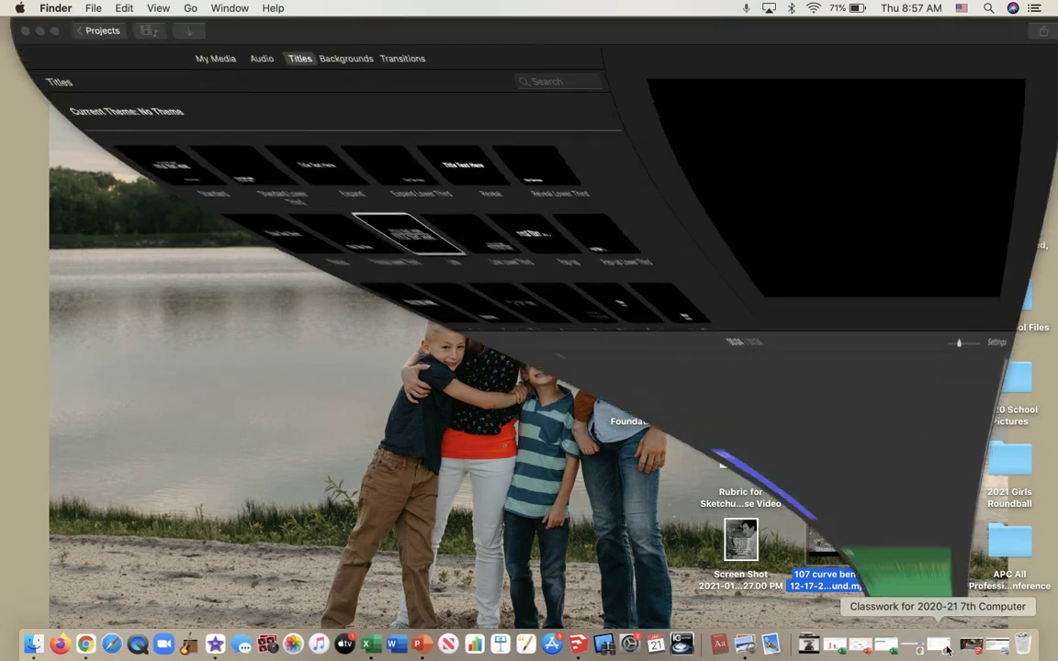
left_click_drag(711, 34, 458, 23)
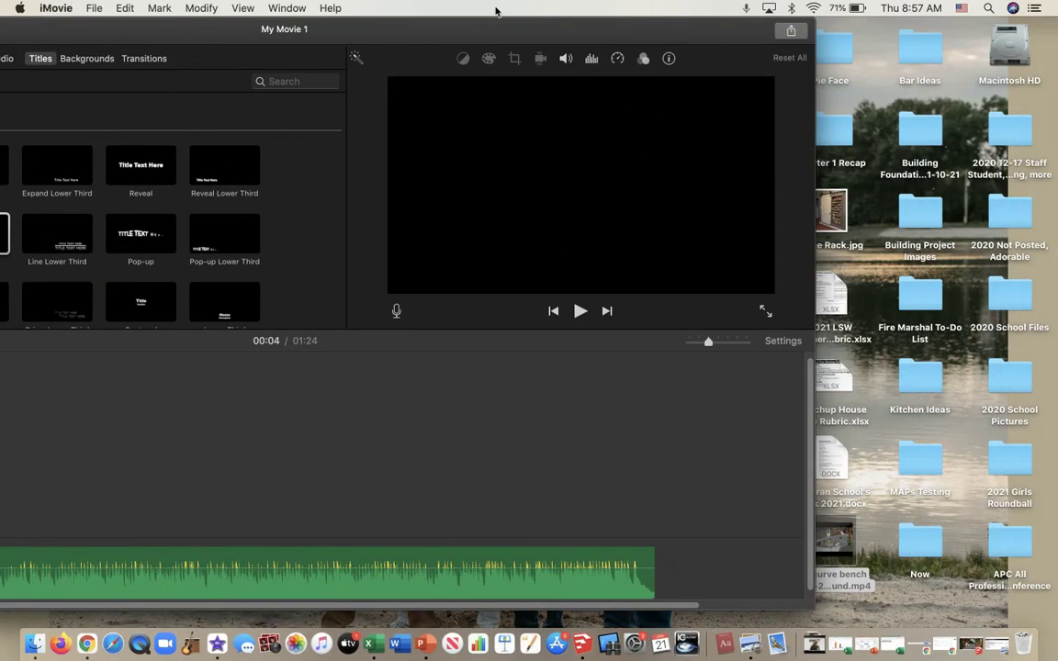
left_click_drag(847, 532, 349, 448)
left_click_drag(368, 34, 653, 5)
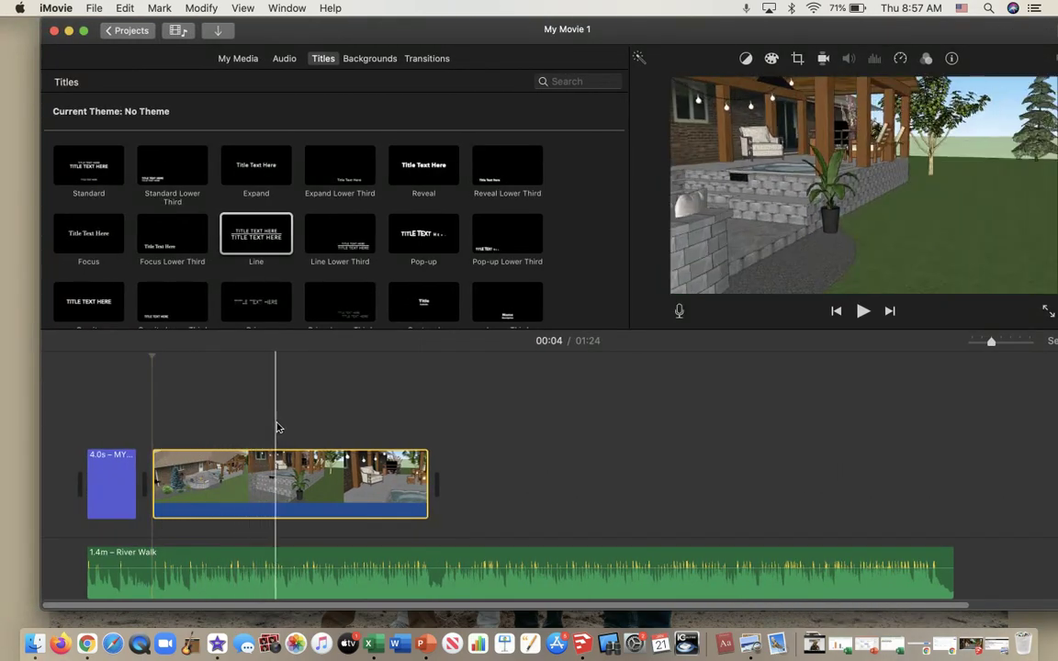
Step: Play the tour clip from its start to check it with the music, and return the playhead to the clip's beginning
left_click(154, 438)
key("space")
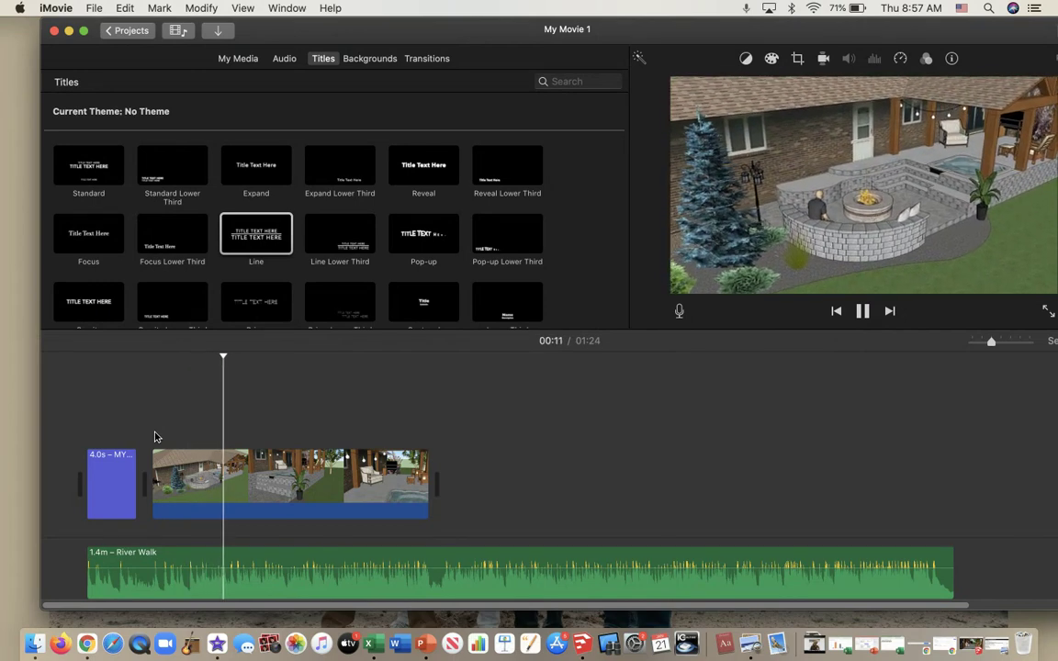
key("space")
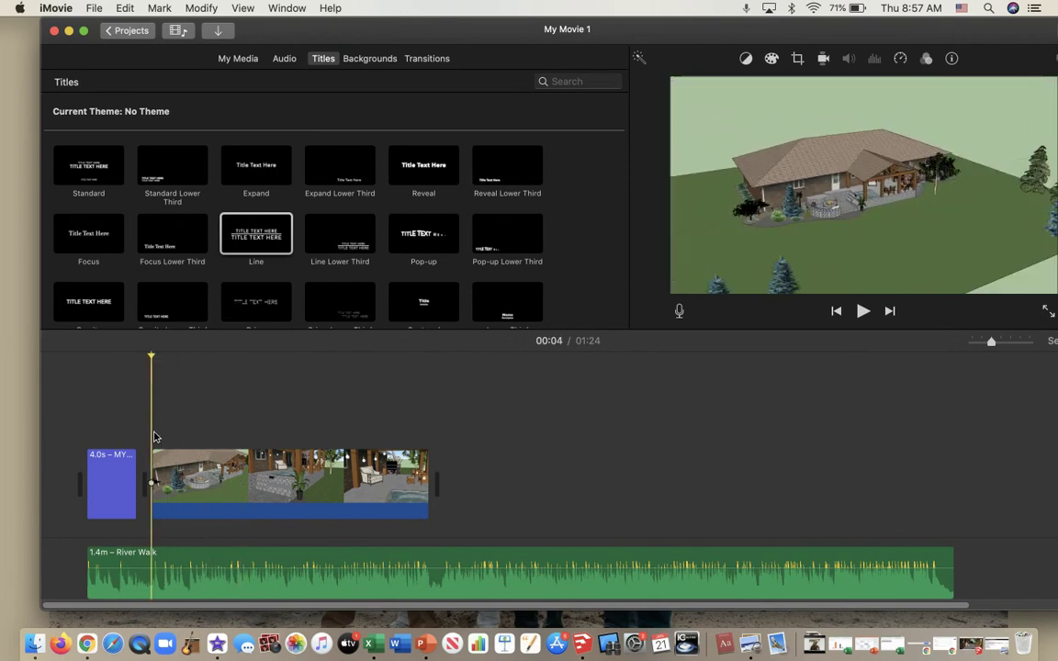
left_click(246, 557)
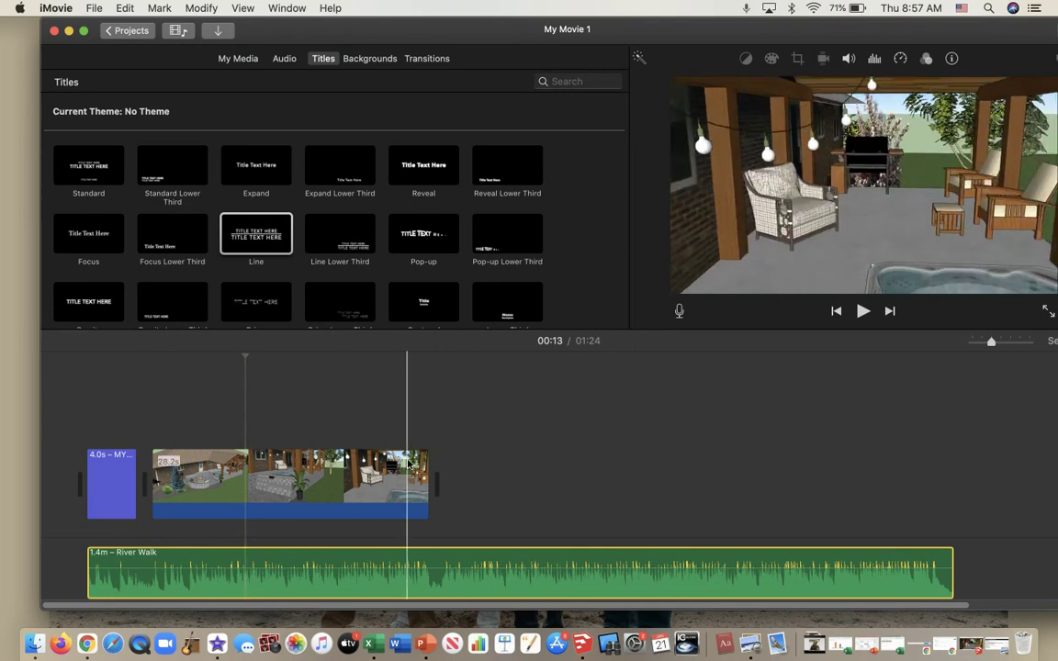
left_click(154, 419)
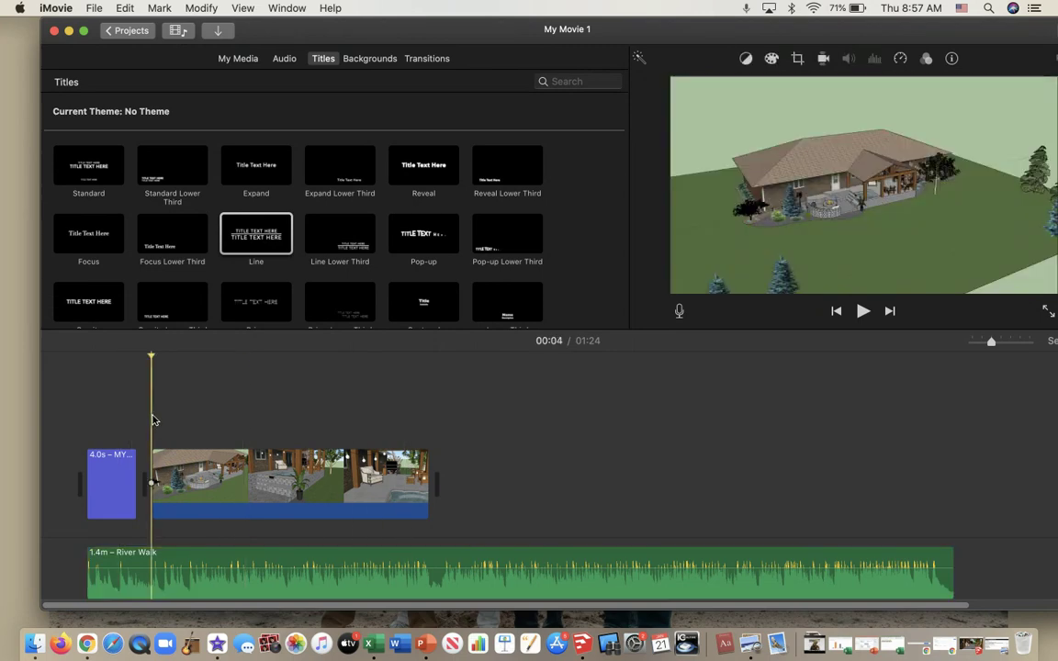
left_click_drag(475, 31, 453, 31)
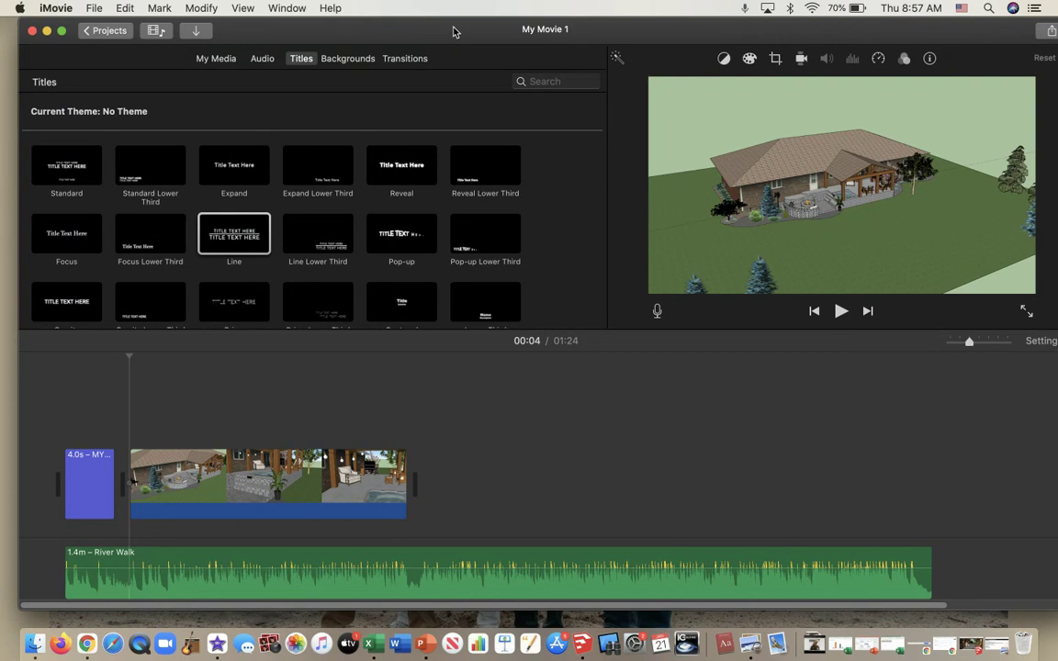
Step: Record a voiceover from the beginning of the movie through the end of the tour clip
left_click(657, 312)
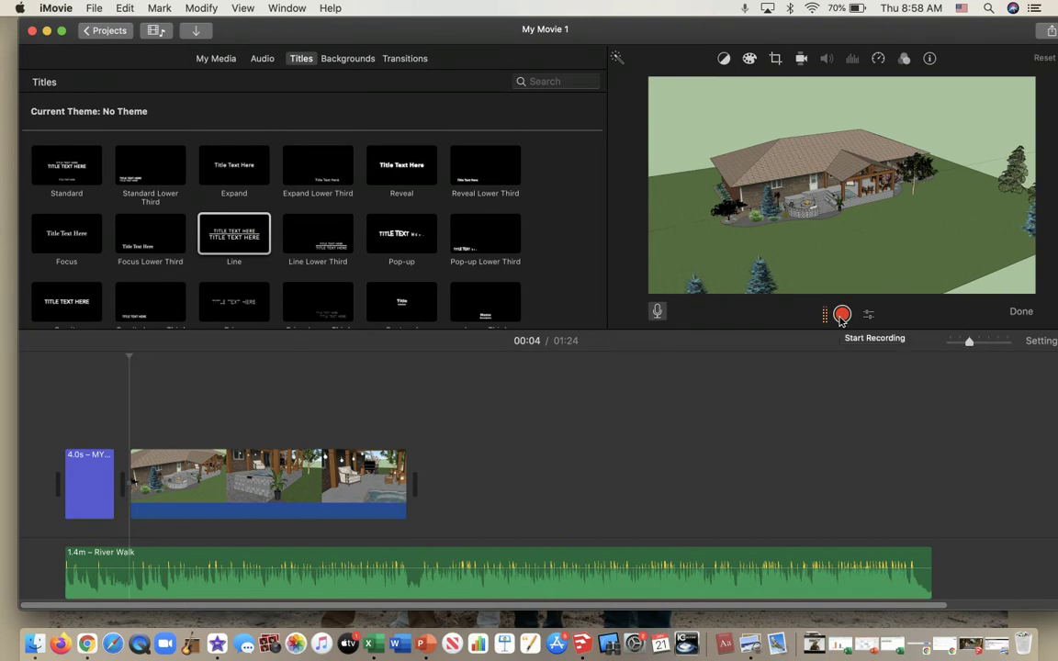
left_click(63, 425)
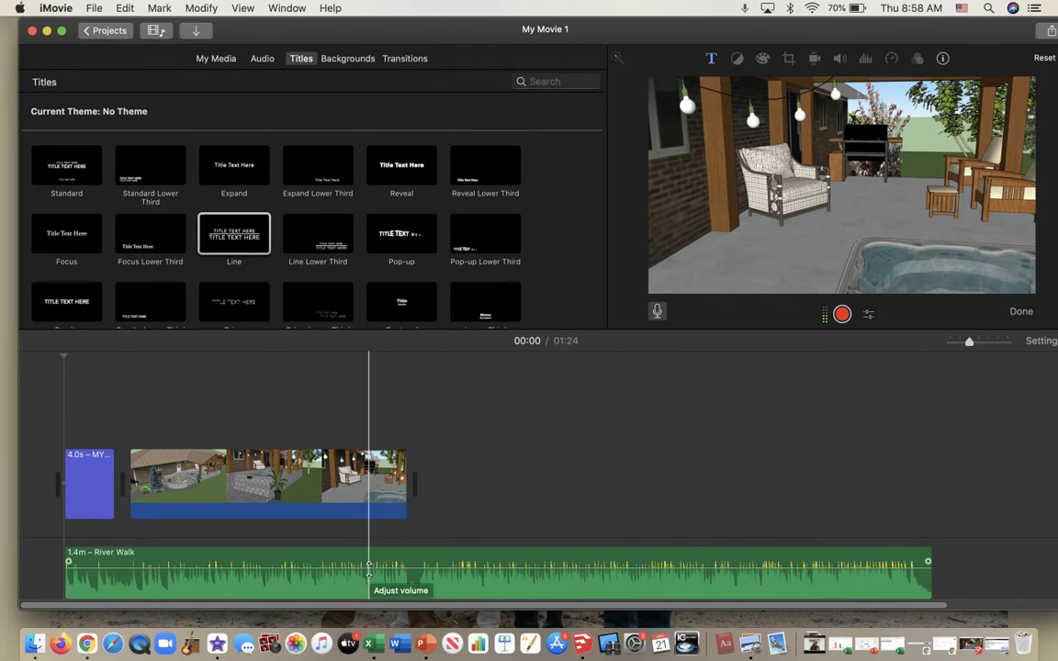
left_click(842, 314)
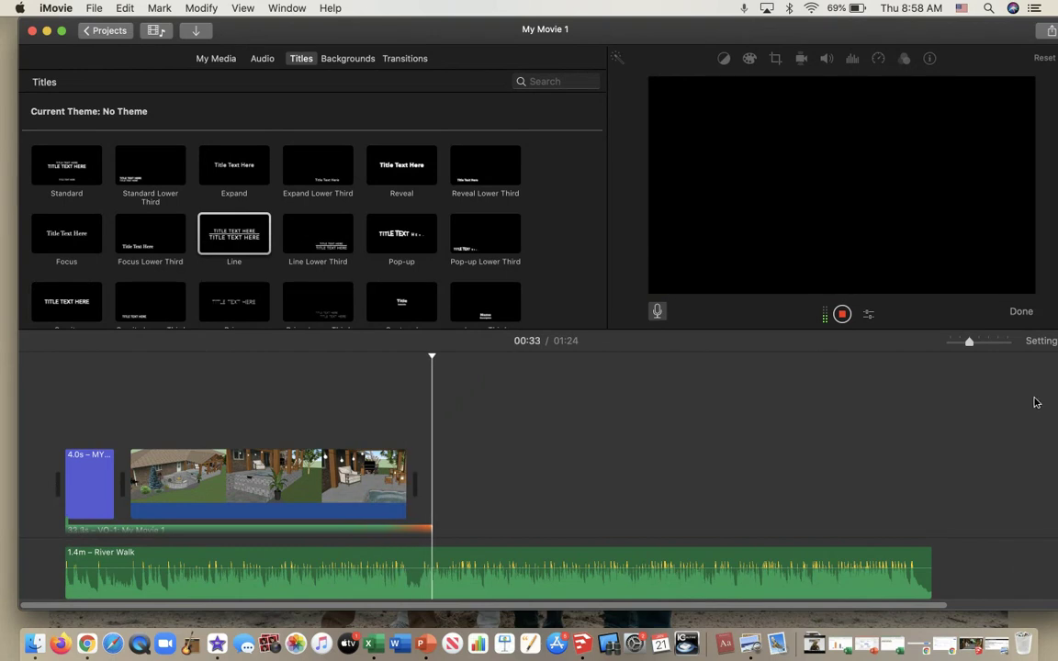
left_click(841, 314)
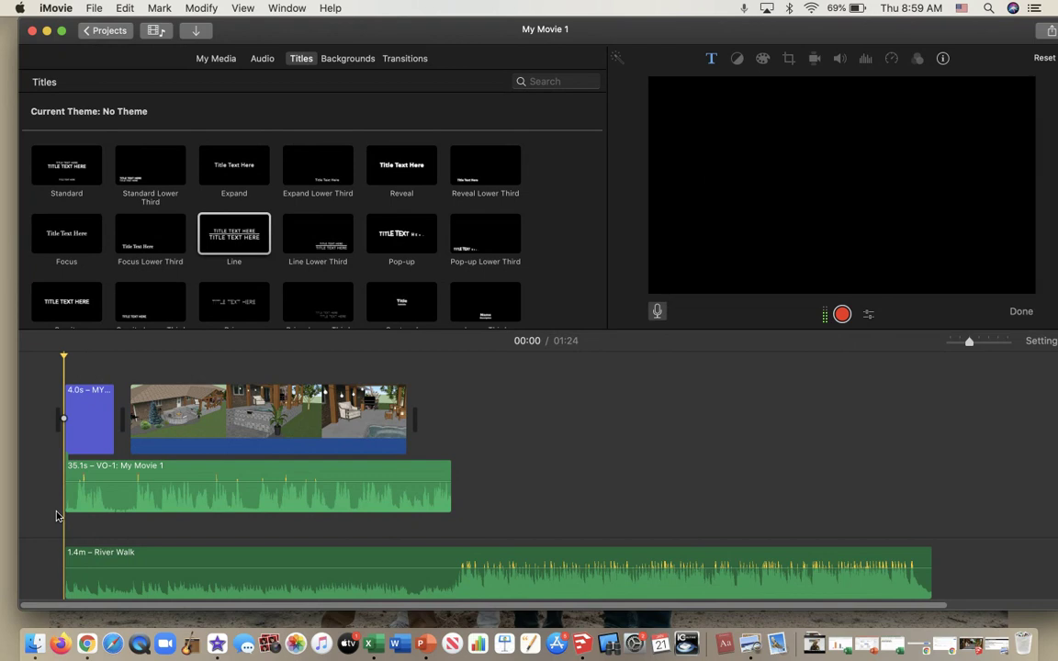
Step: Play the movie from the beginning to check the recorded narration against the background music
key("space")
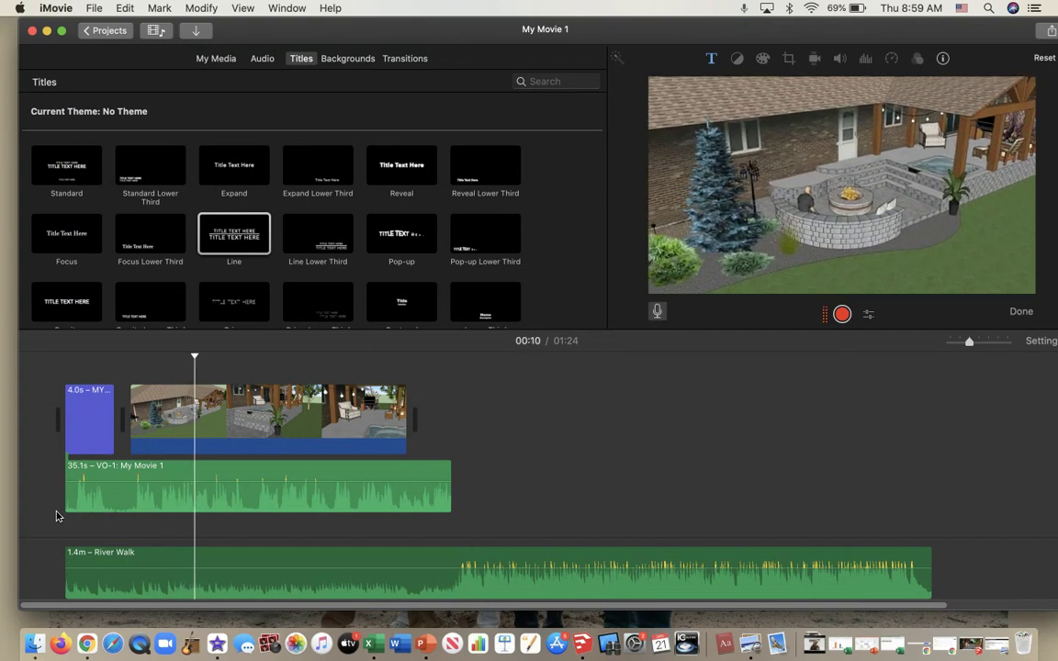
key("space")
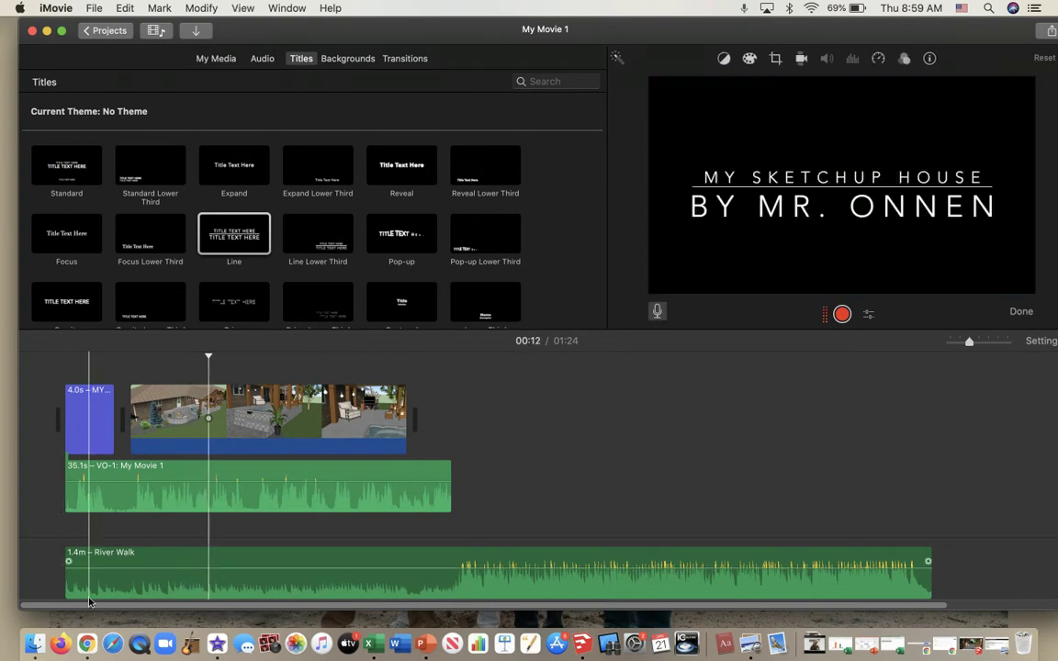
key("space")
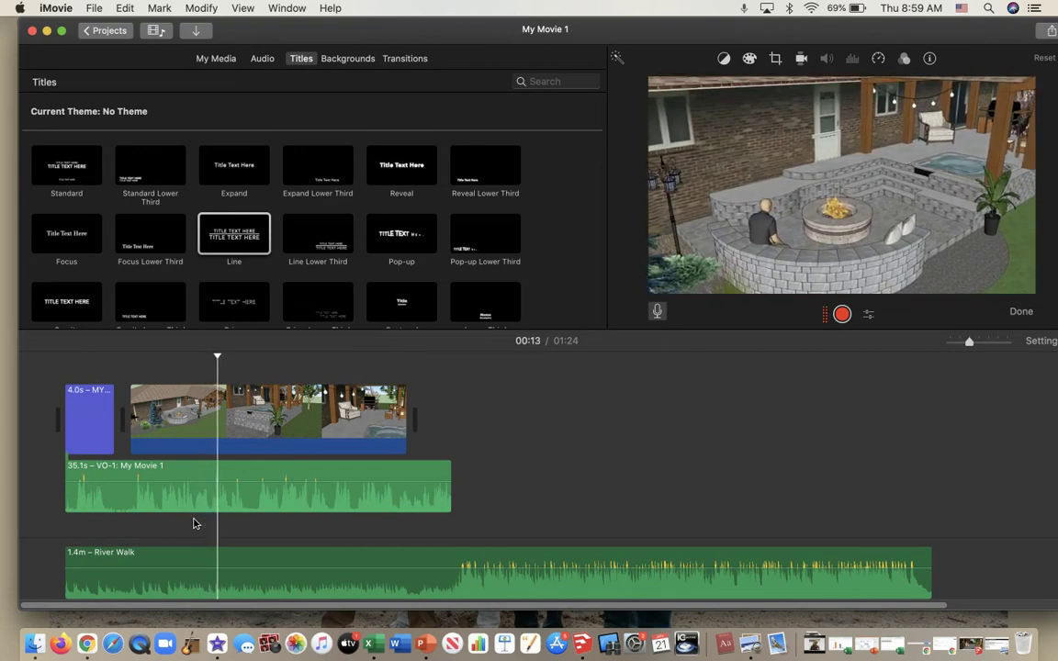
key("space")
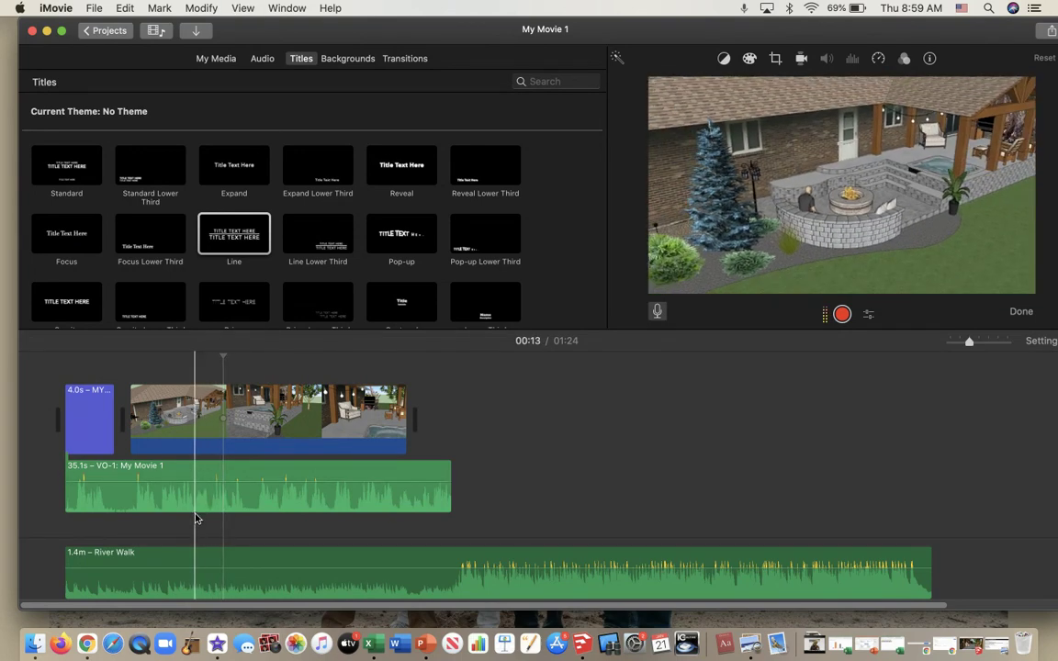
Step: Replay the voiceover between about 10 and 14 seconds in an enlarged timeline to locate the passage to cut
left_click(996, 344)
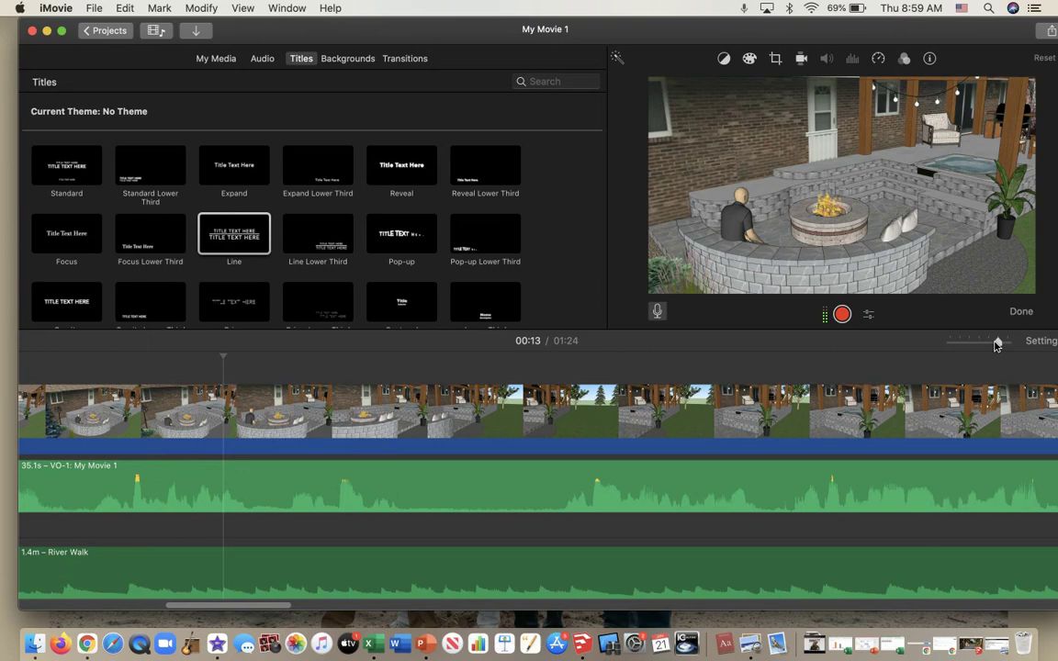
scroll(158, 537, "left", 3)
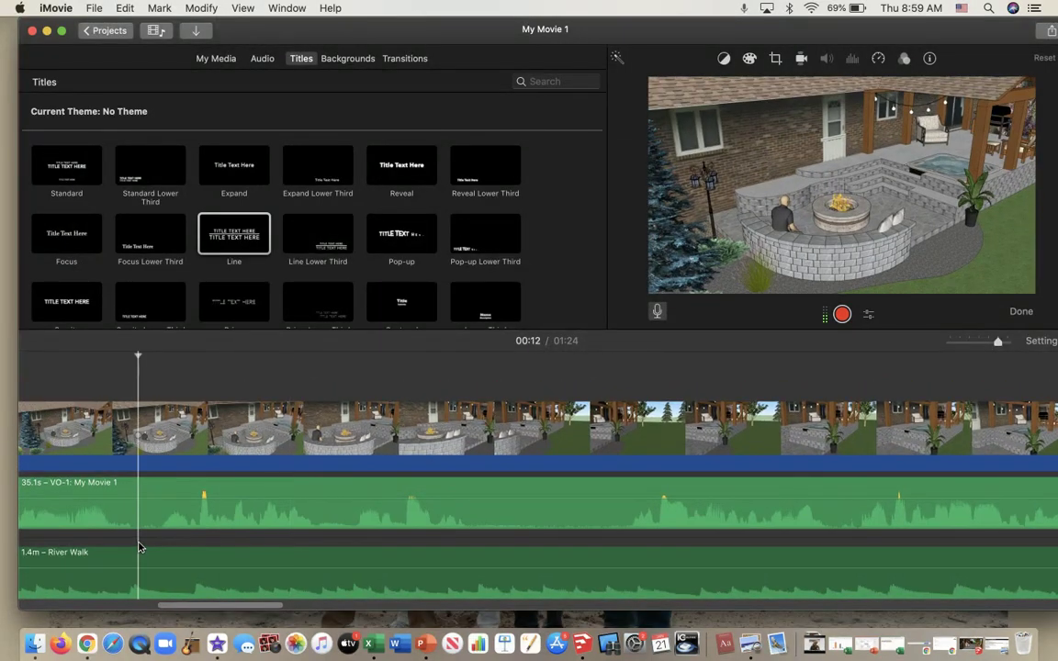
key("space")
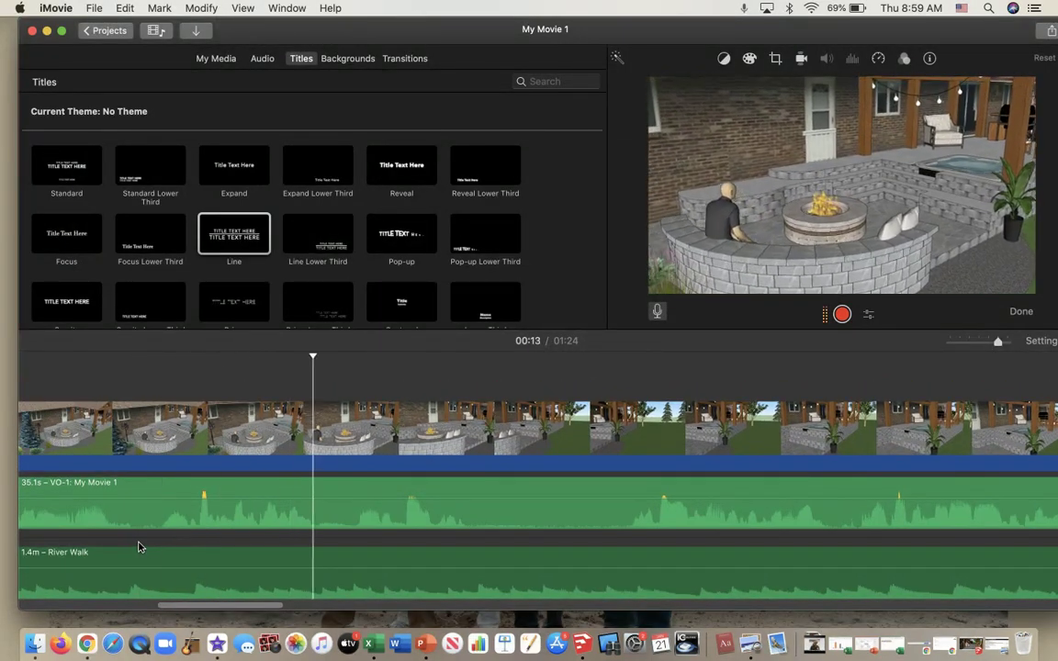
scroll(133, 546, "left", 3)
scroll(132, 536, "down", 2)
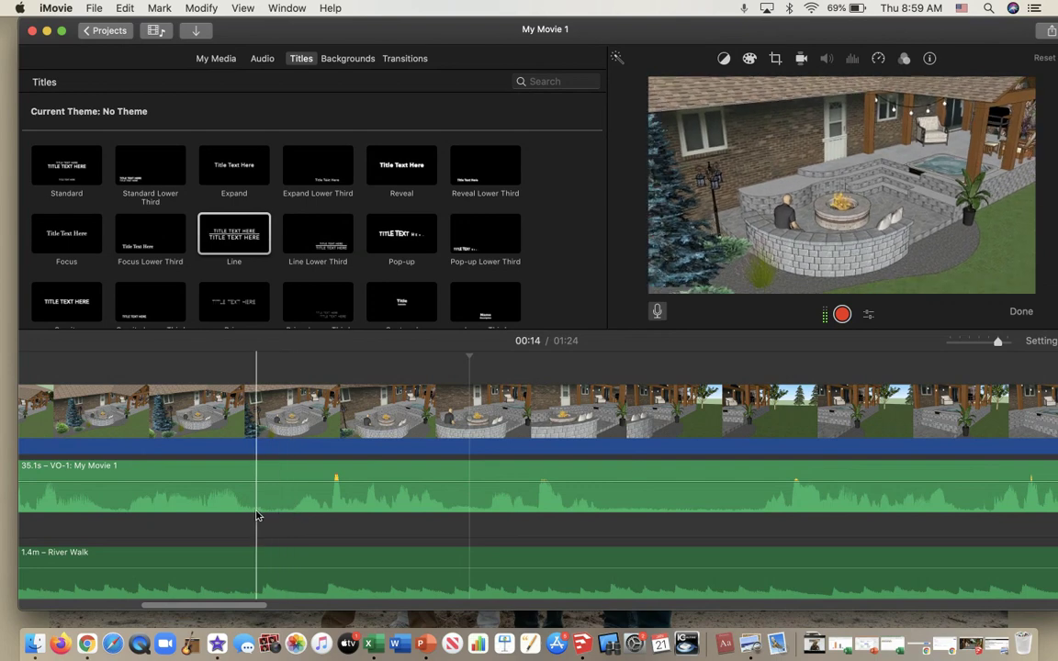
key("space")
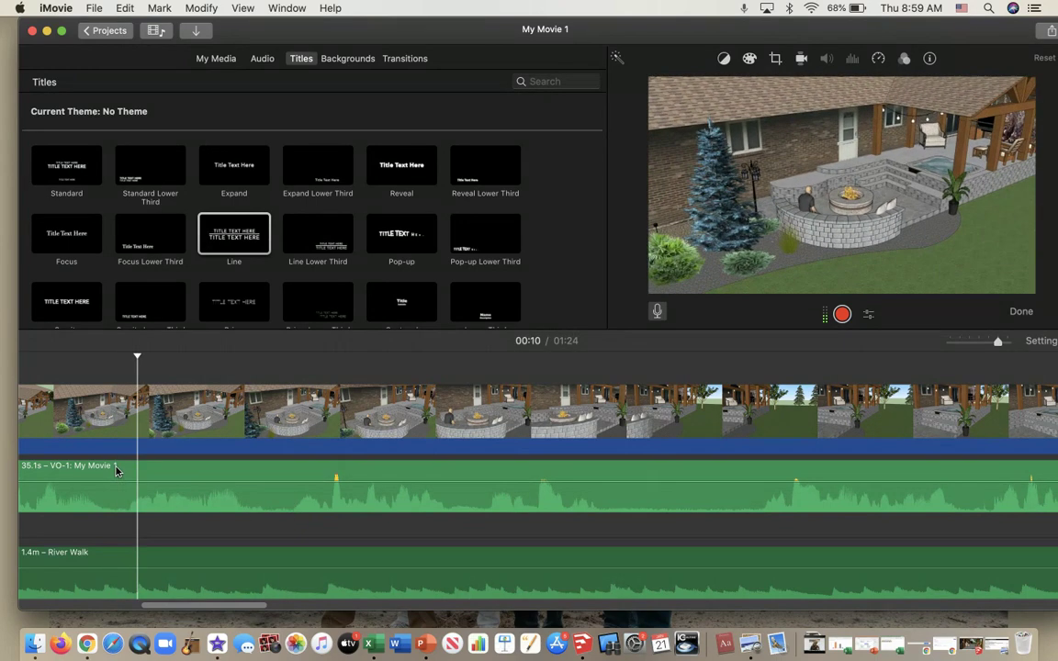
key("space")
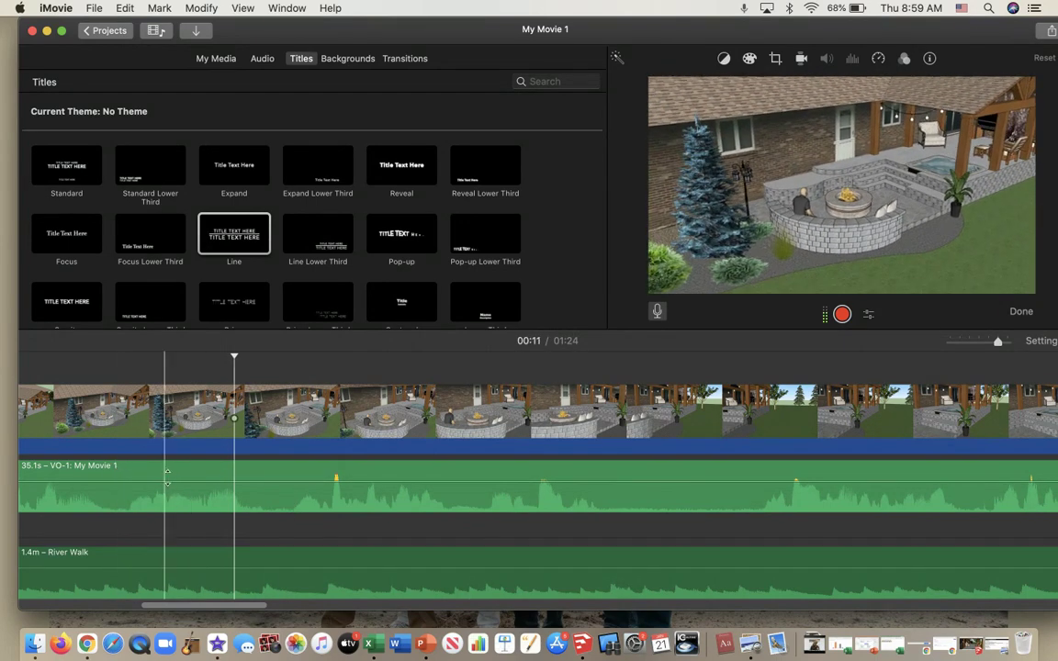
Step: Split the voiceover at about 11 seconds, where the unwanted passage starts, and play on from the cut to find its end
left_click(204, 489)
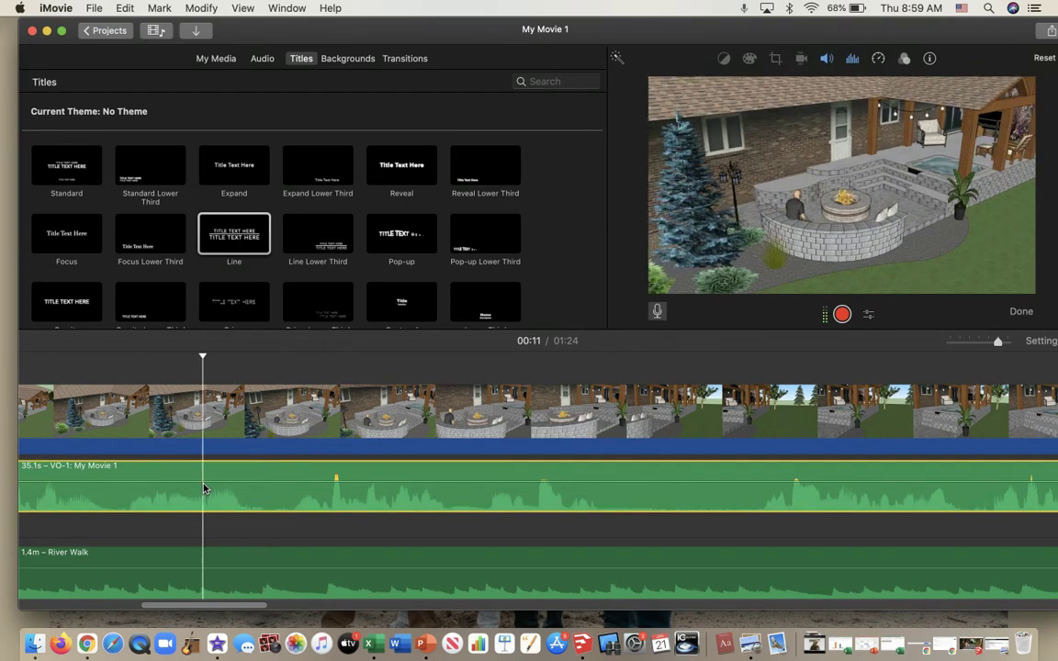
key("super+b")
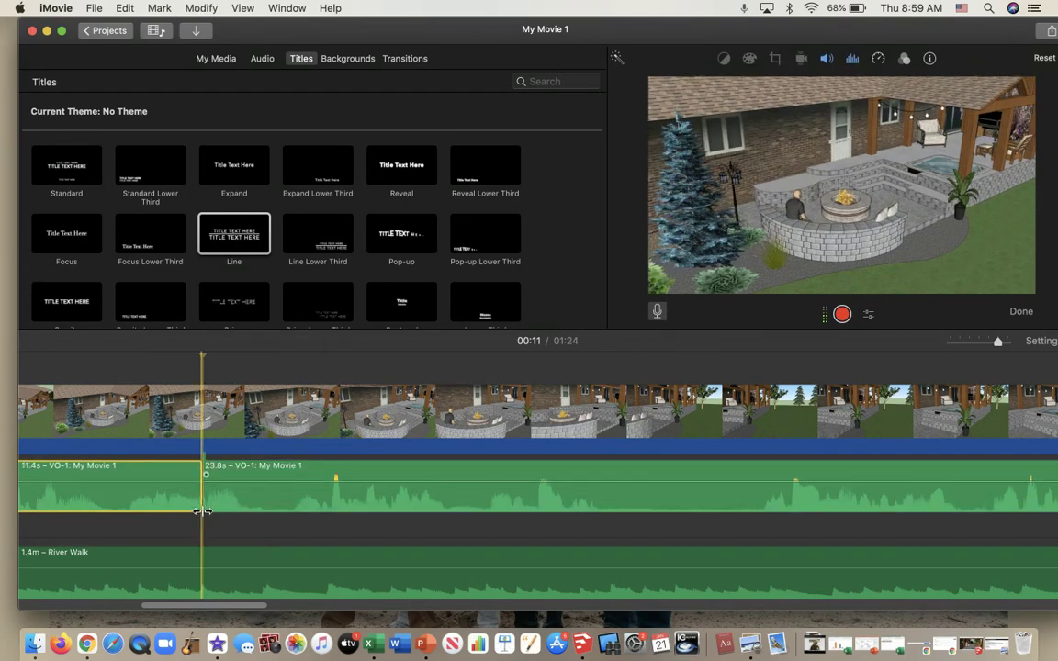
left_click(244, 491)
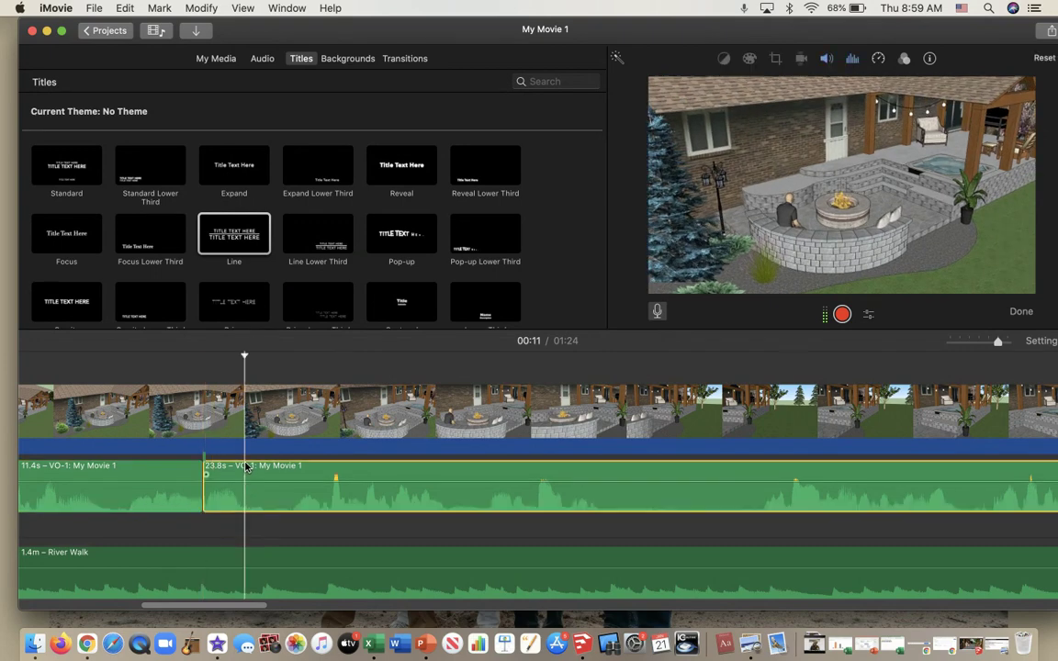
left_click(201, 520)
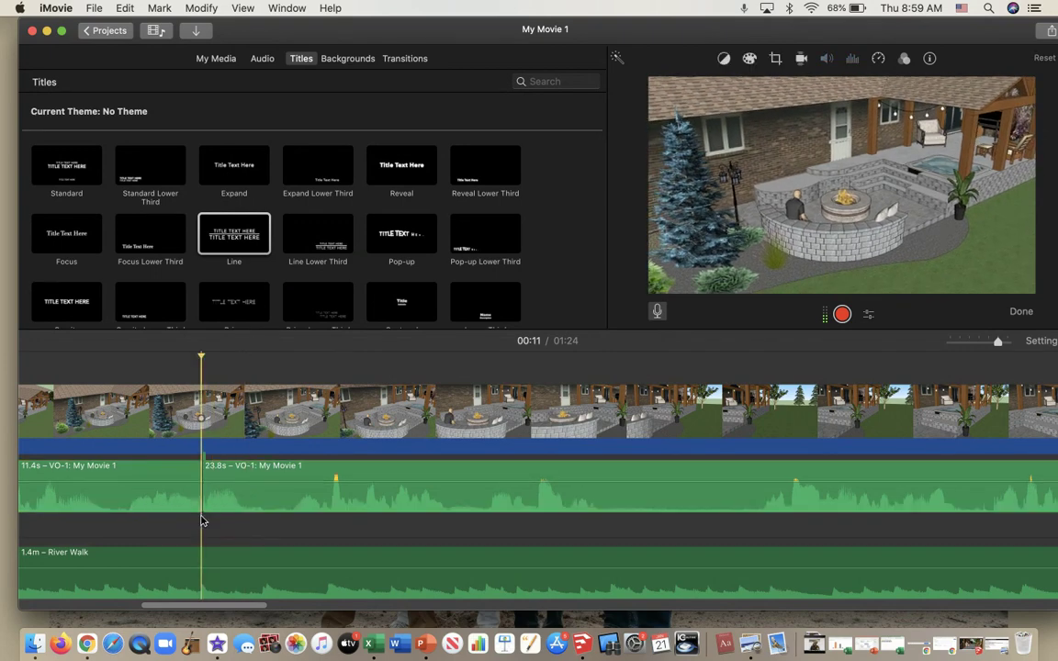
key("space")
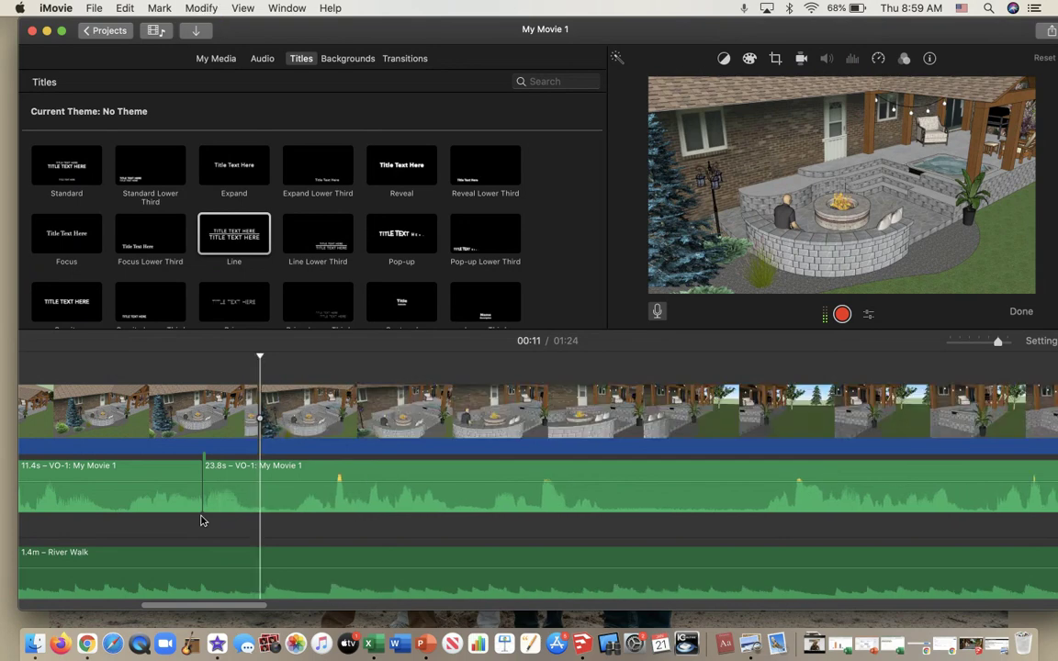
Step: Split the voiceover again at about 12 seconds and delete the 0.6-second piece between the two cuts
left_click(229, 500)
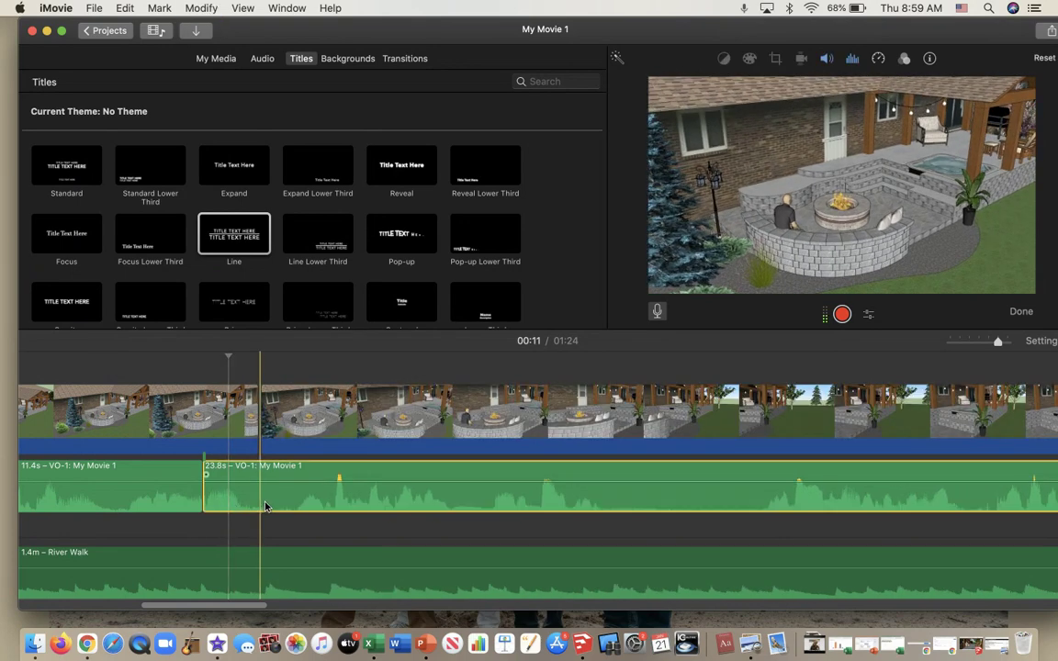
left_click_drag(268, 503, 204, 503)
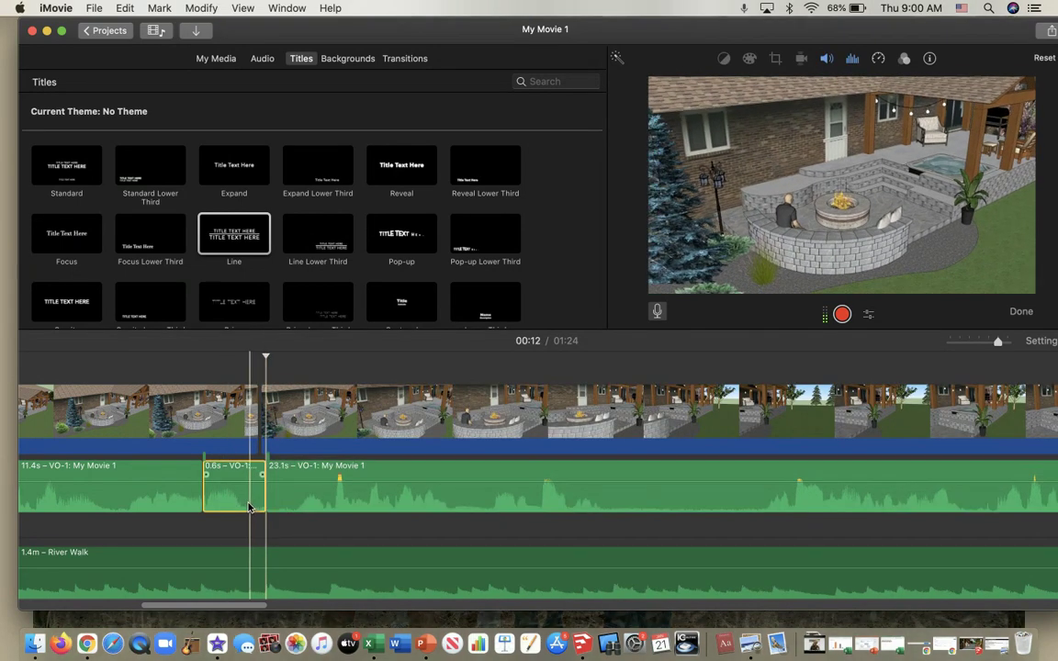
key("Delete")
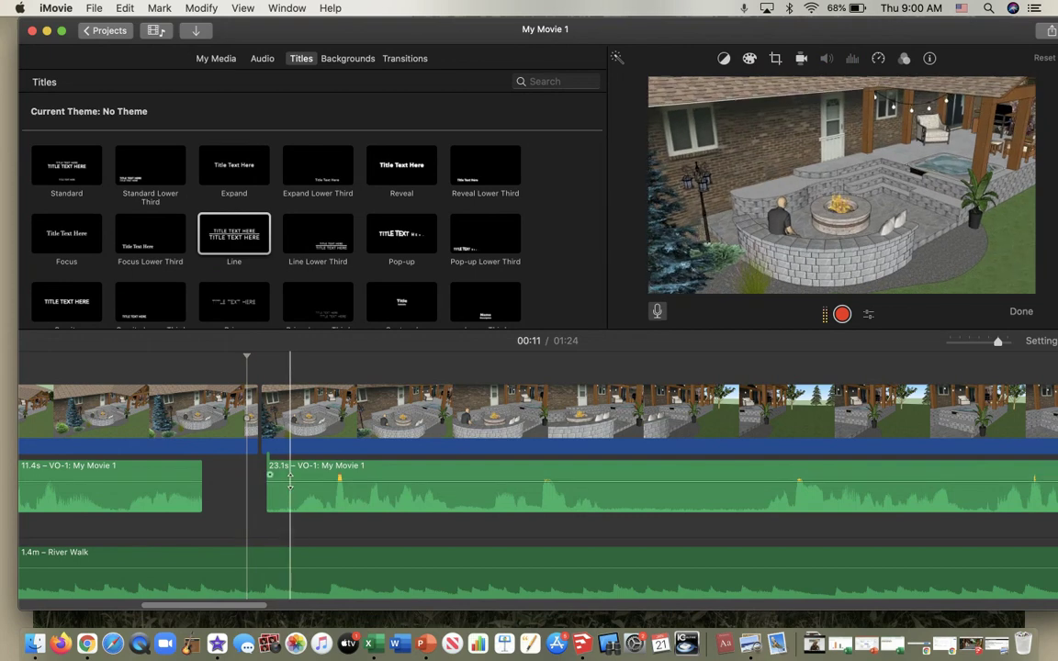
Step: Replay the audio around the cut at about 12 seconds, and move the 23.1-second voiceover clip earlier to close the gap before it
left_click(289, 486)
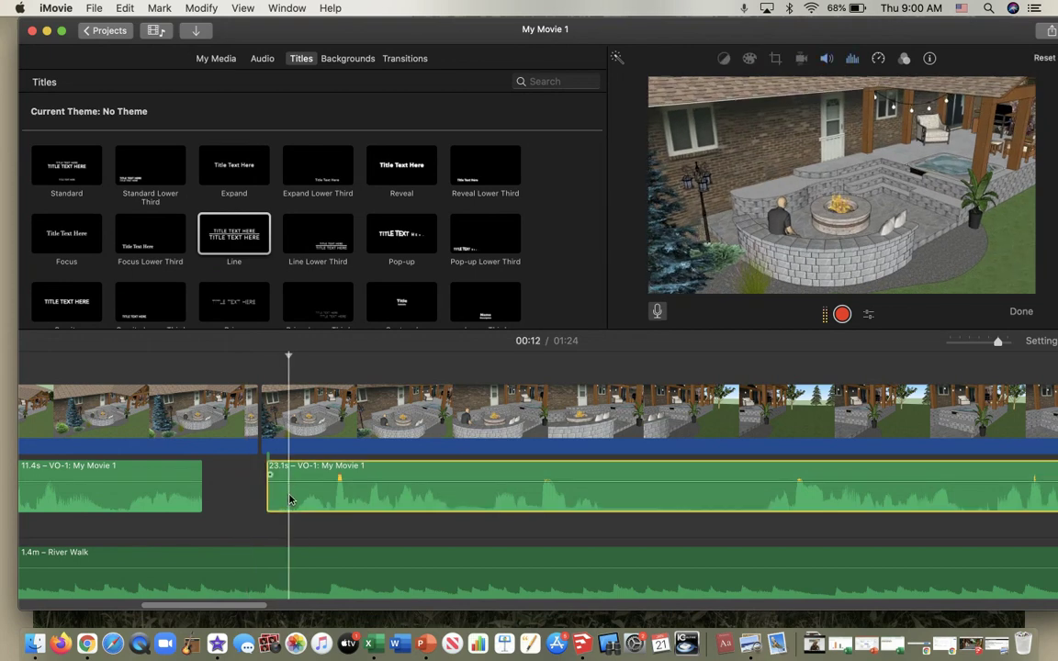
left_click(278, 440)
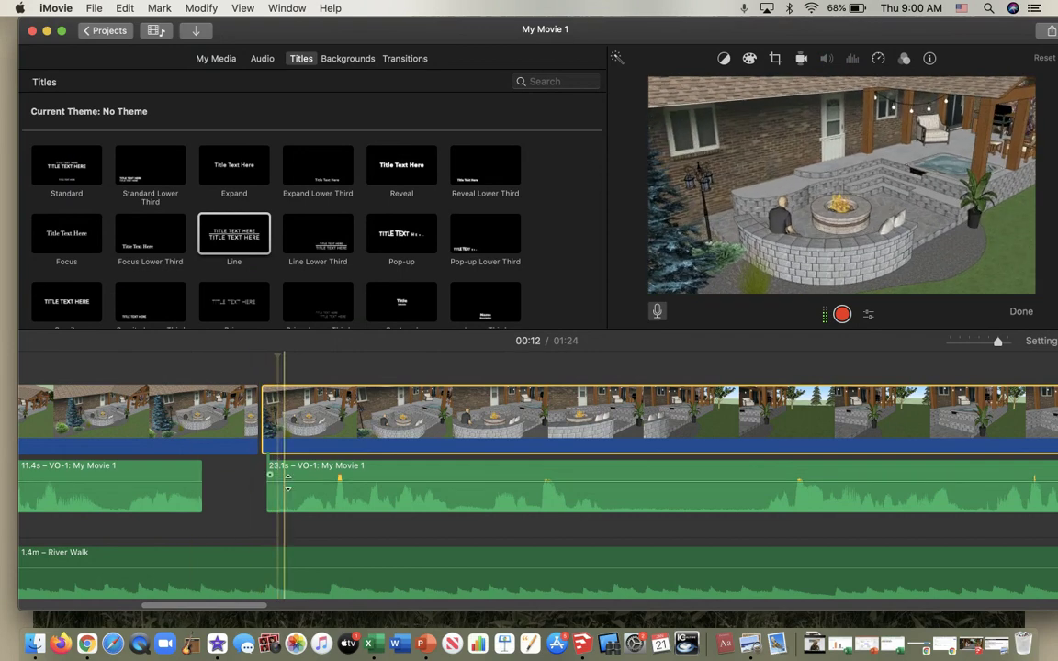
left_click(107, 533)
key("space")
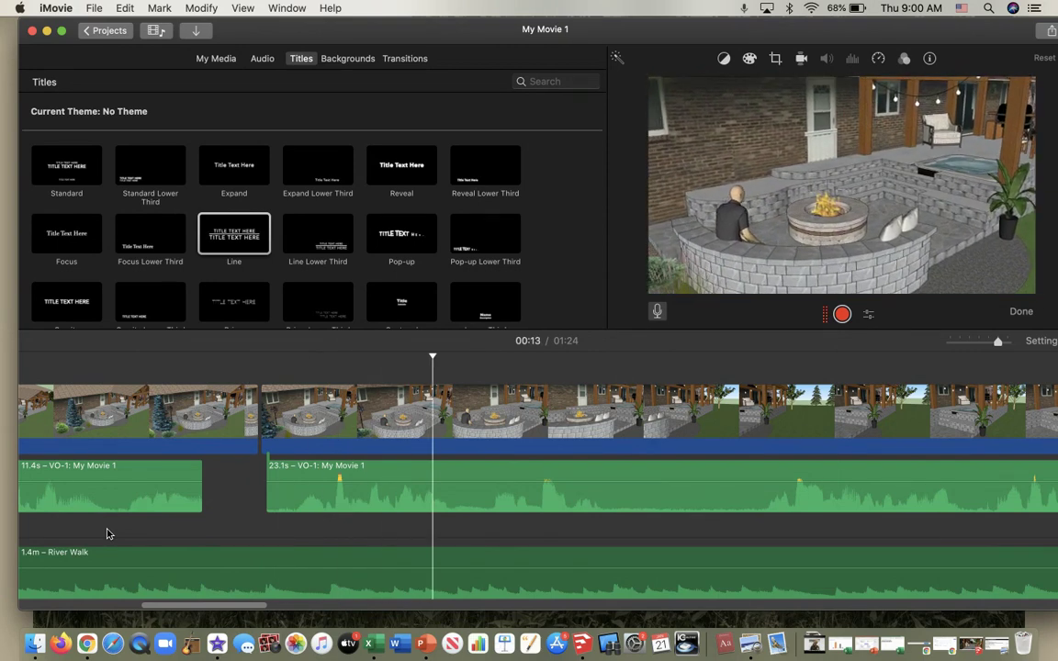
left_click(306, 505)
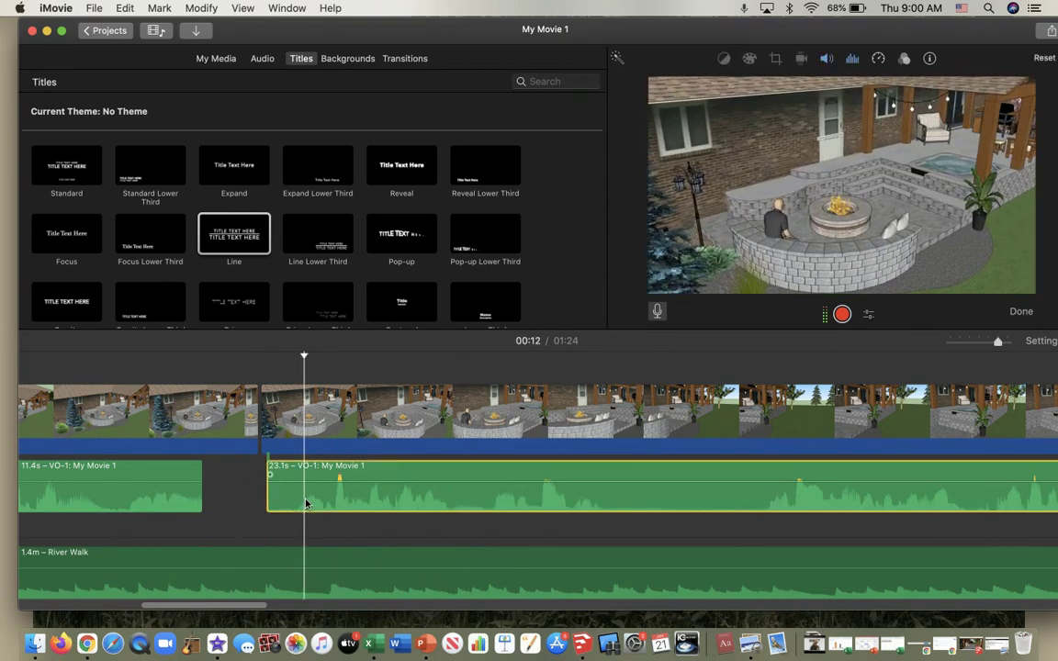
left_click_drag(312, 500, 258, 505)
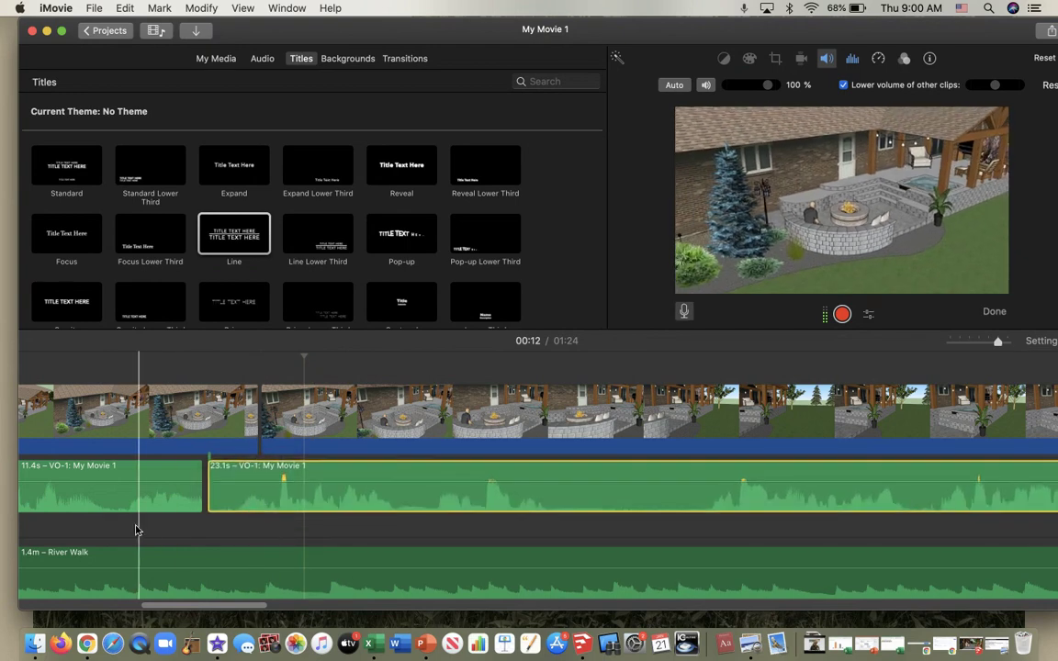
Step: Play the narration from the closed gap to about 21 seconds to locate the next passage to cut
left_click(102, 533)
key("space")
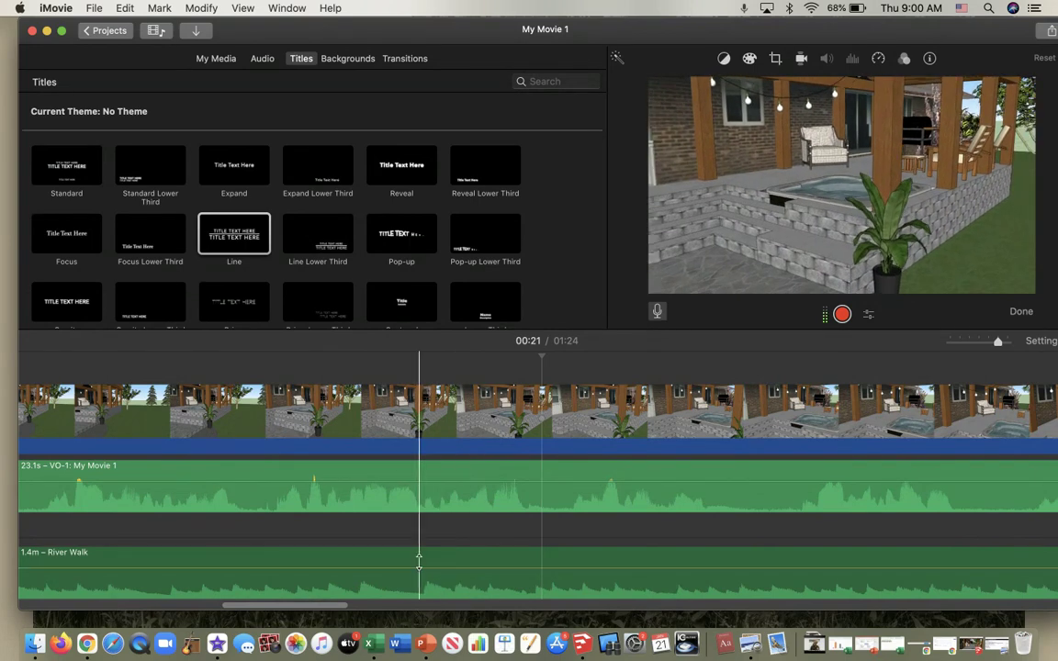
left_click(303, 552)
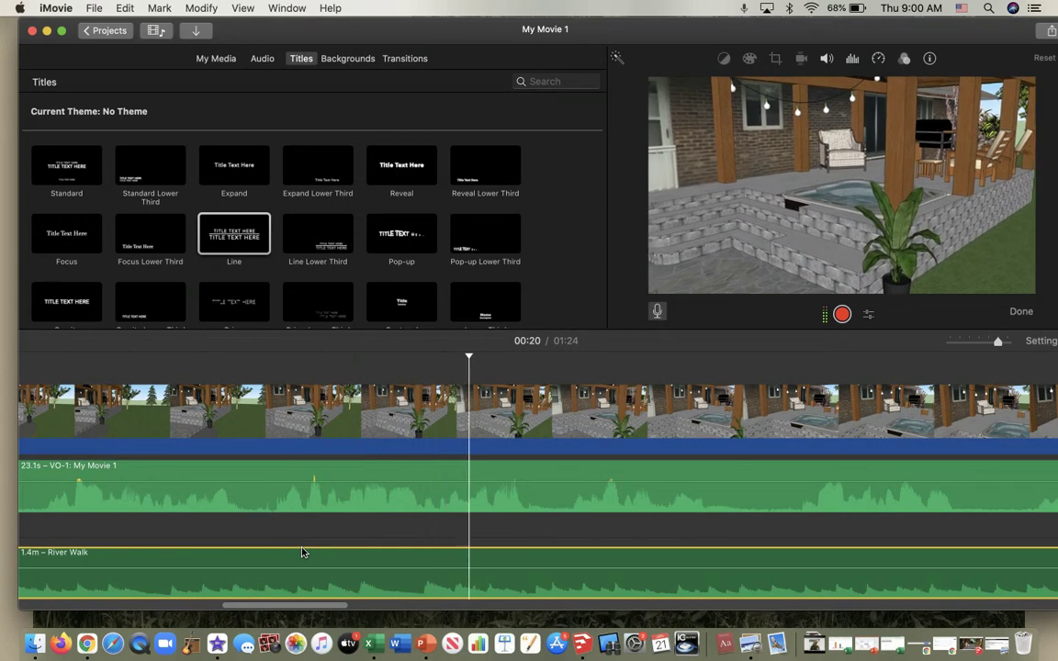
left_click(421, 524)
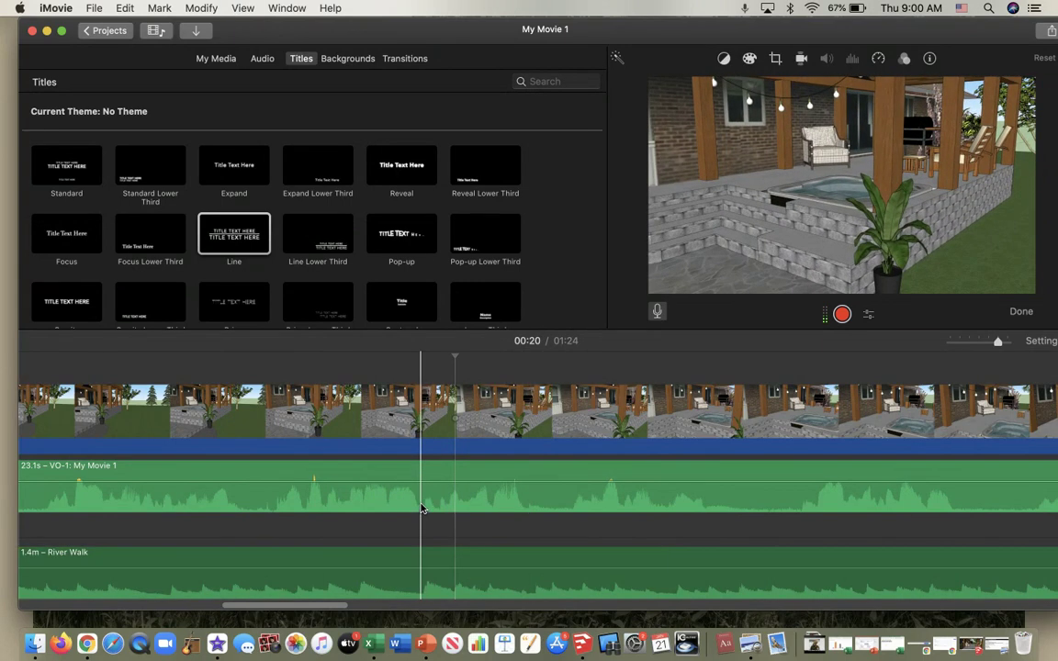
Step: Cut a short piece out of the voiceover at about 20 seconds and move the 14.1-second clip up against the preceding clip
left_click(423, 508)
key("super+b")
left_click_drag(432, 505, 435, 502)
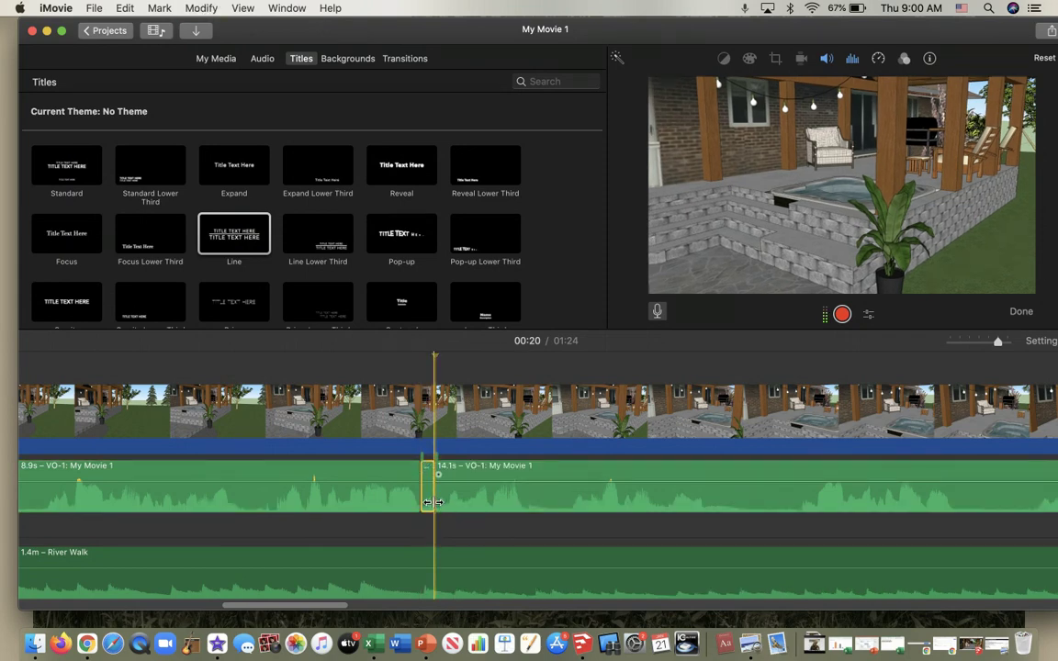
left_click(481, 501)
left_click_drag(482, 500, 476, 501)
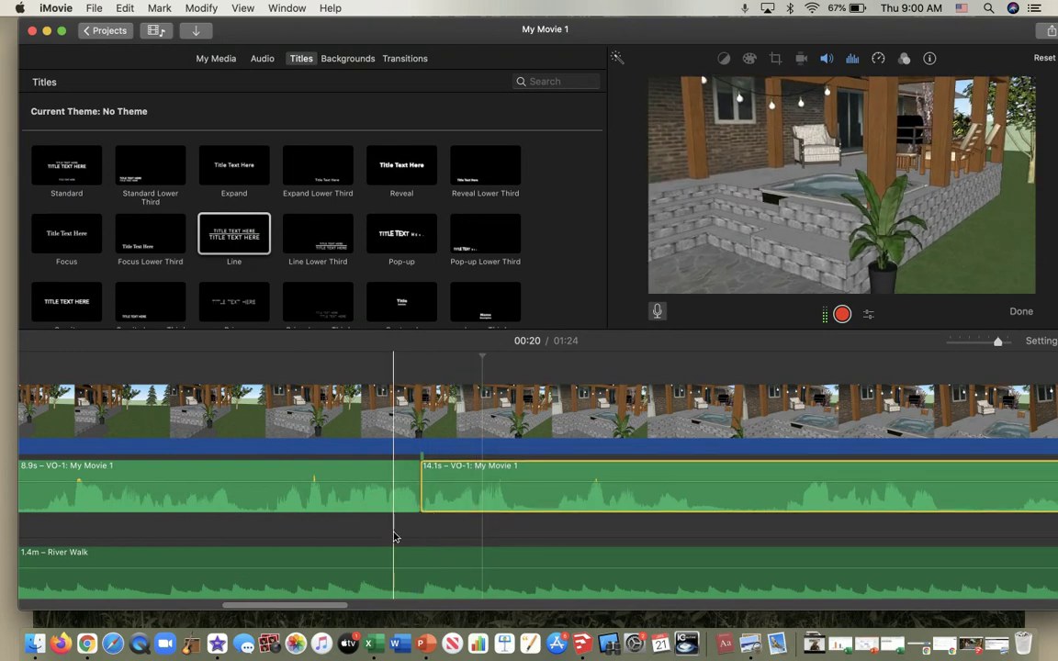
Step: Replay the narration across the join at about 20 seconds to check how the cut sounds
left_click(390, 537)
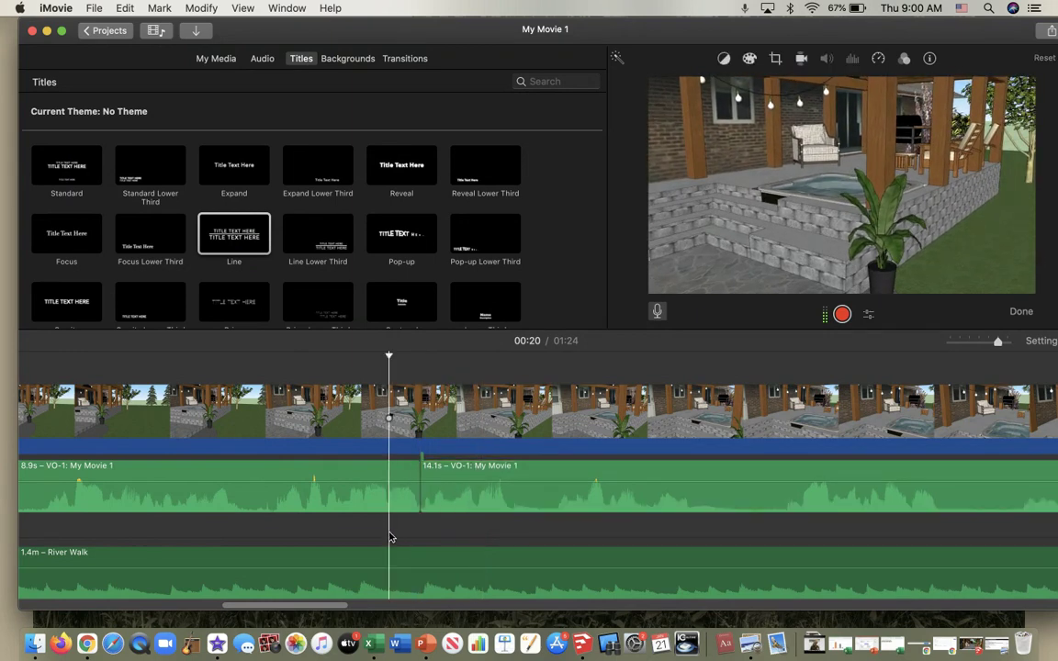
left_click(300, 529)
key("space")
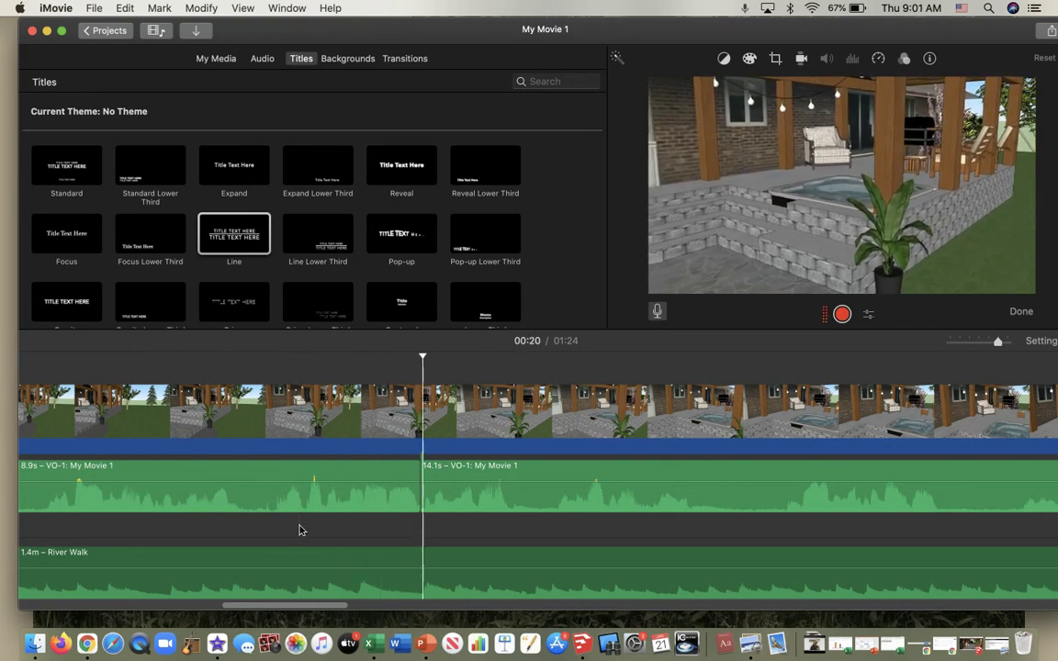
key("space")
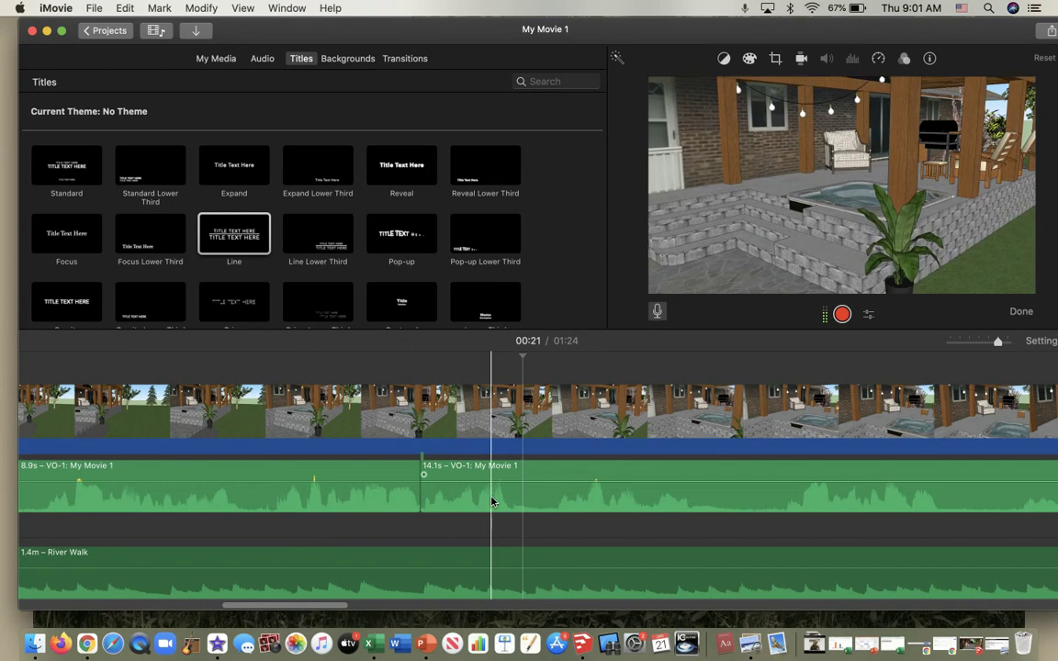
Step: Extend the start of the 14.1-second voiceover clip to make it 14.2 seconds long, and place it directly against the 8.9-second clip
left_click(490, 498)
left_click_drag(484, 499, 495, 500)
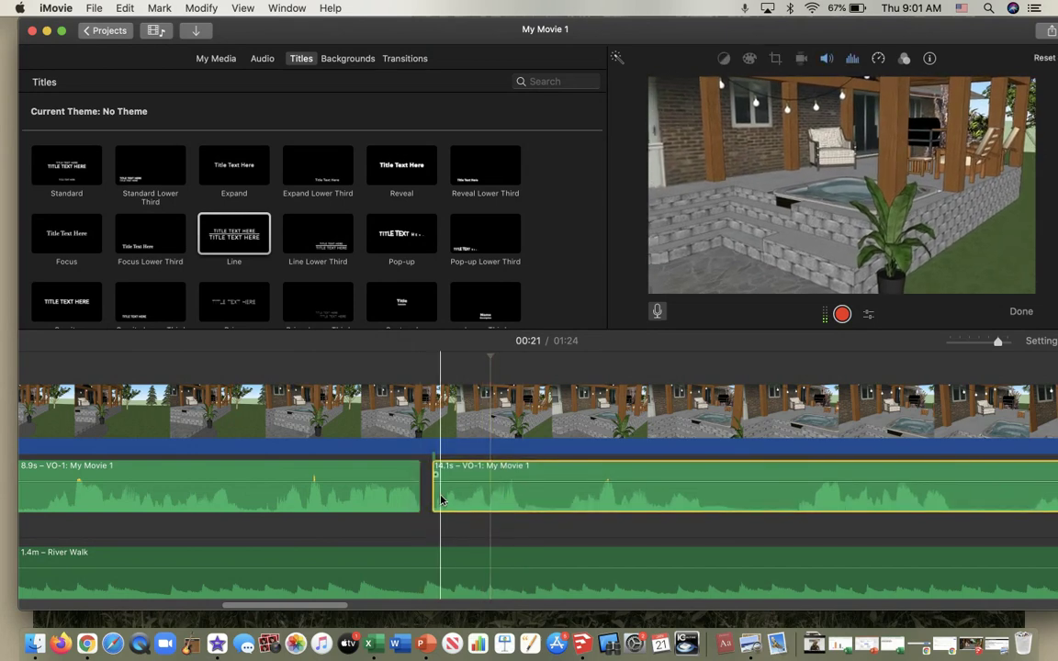
left_click_drag(432, 497, 462, 500)
left_click(459, 499)
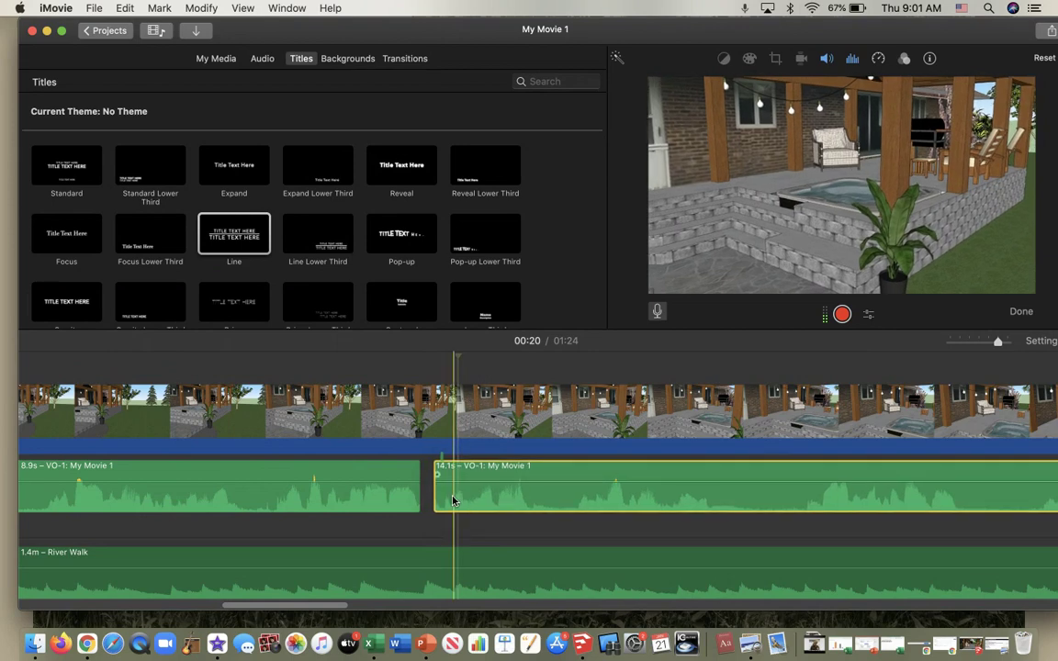
left_click(432, 515)
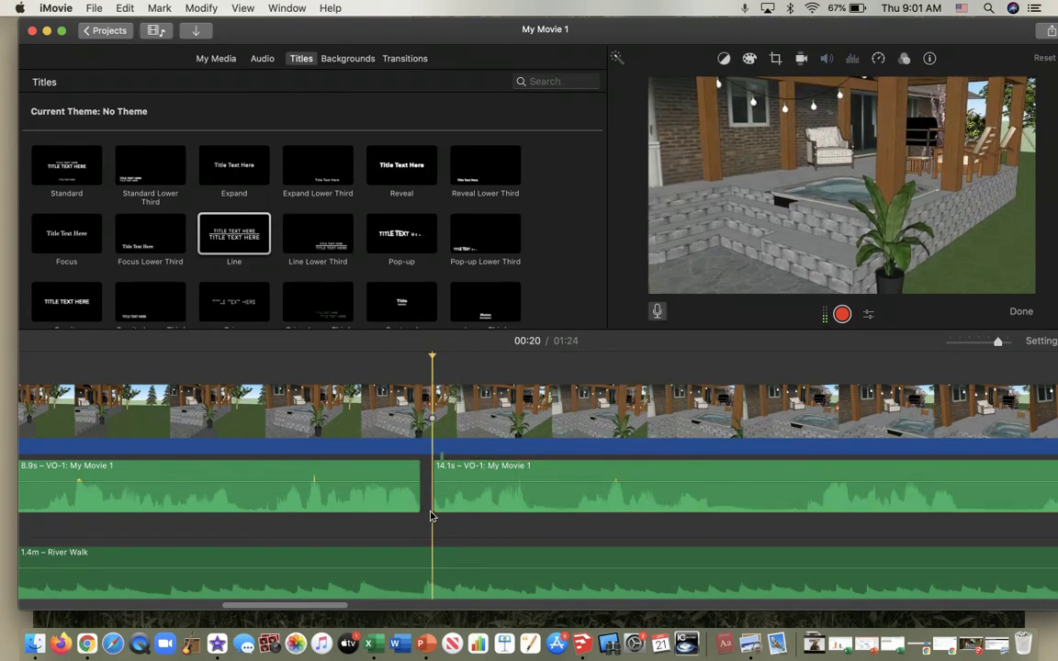
key("space")
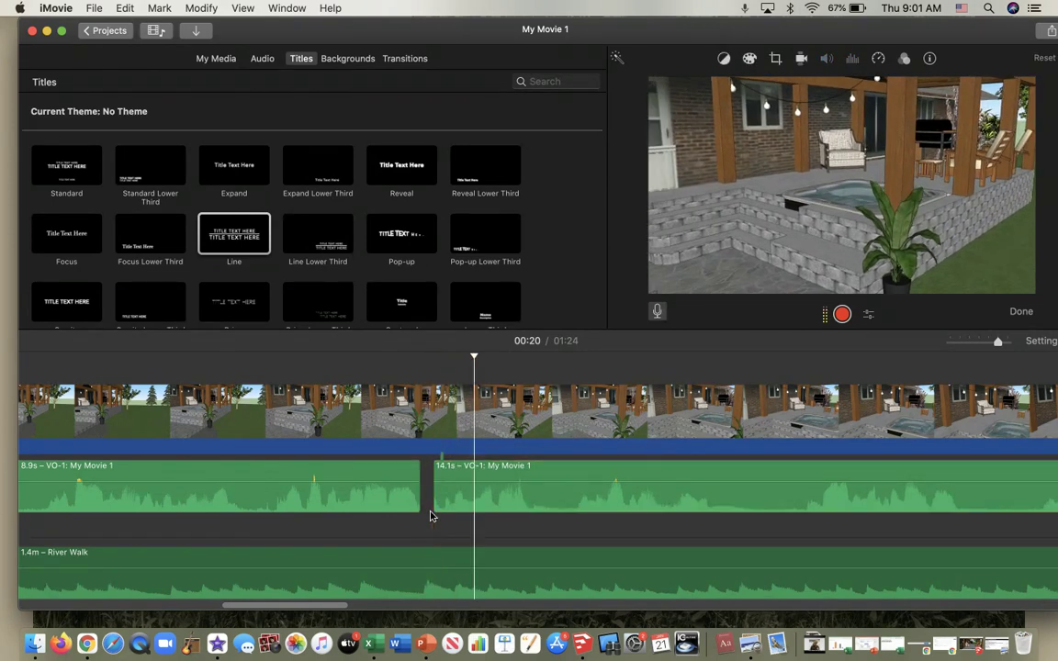
left_click(454, 501)
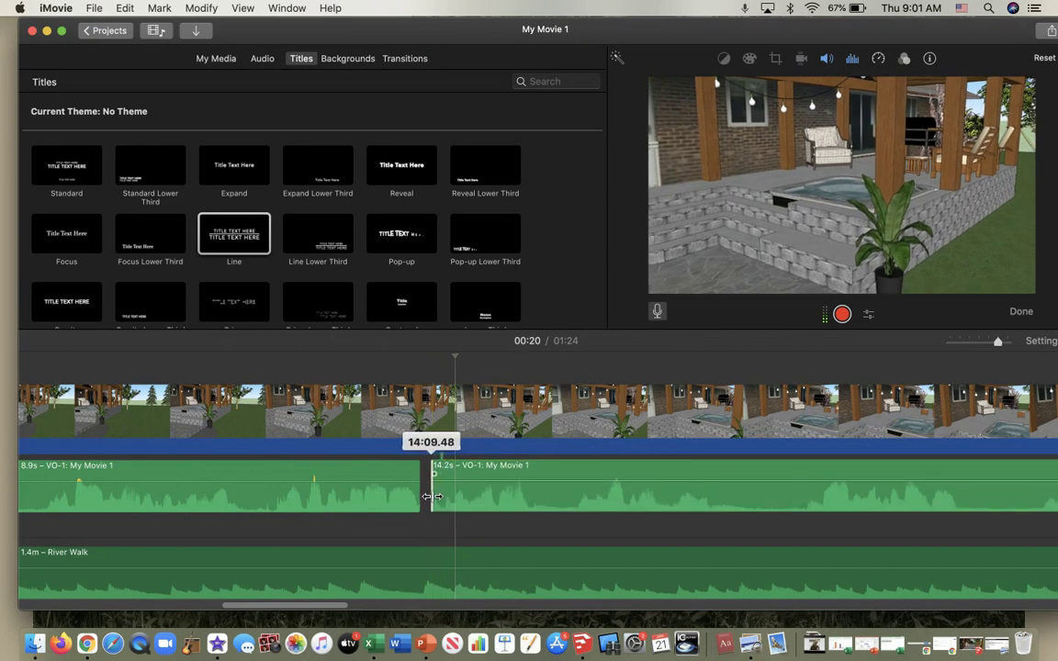
key("s")
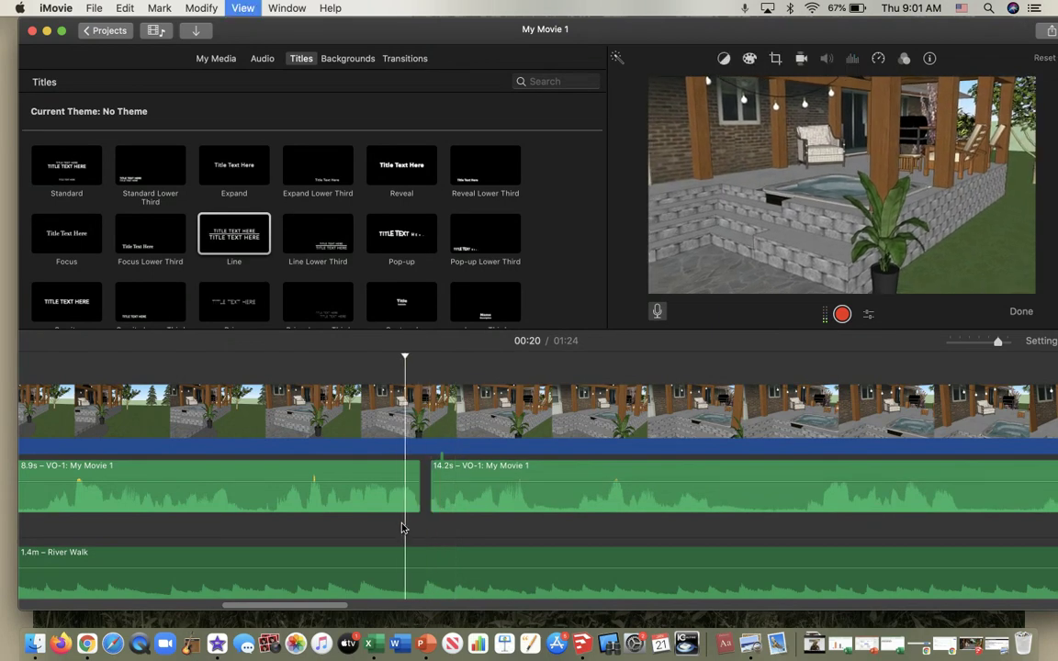
left_click_drag(477, 505, 468, 505)
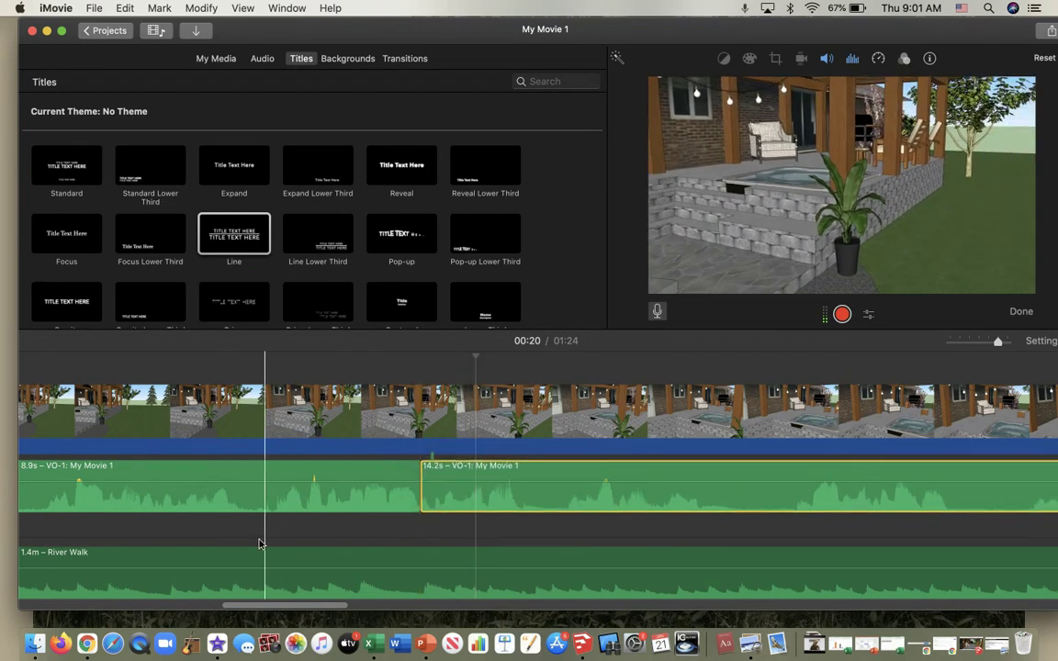
Step: Play on to about 25 seconds, cut the 0.4-second piece at about 23 seconds from the voiceover, and move the following clip earlier
left_click(222, 531)
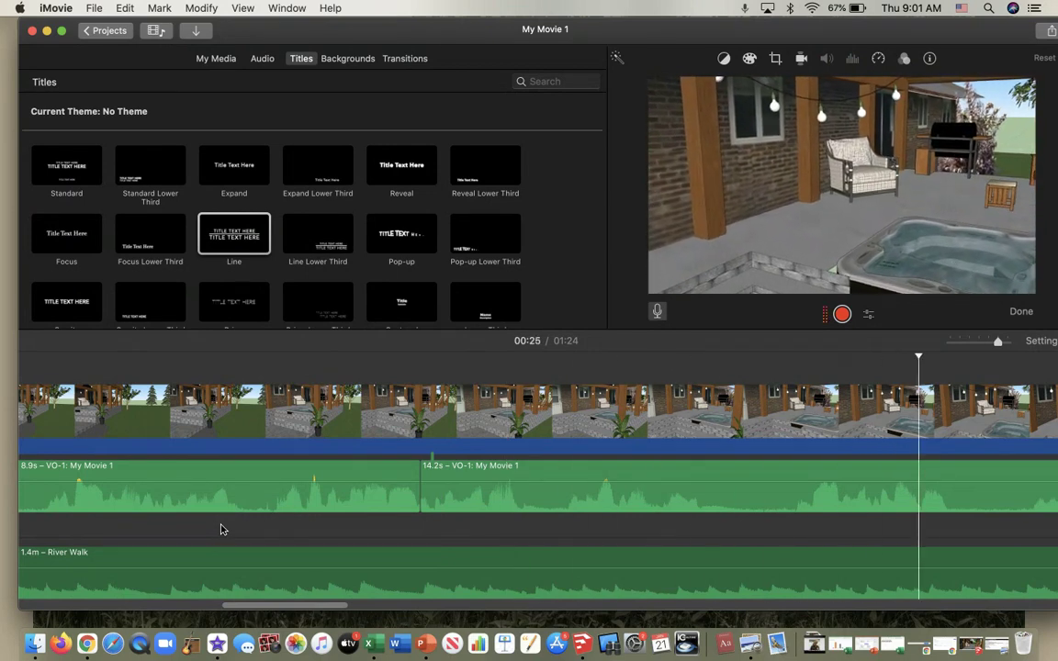
left_click(728, 505)
key("super+b")
left_click(770, 506)
key("super+b")
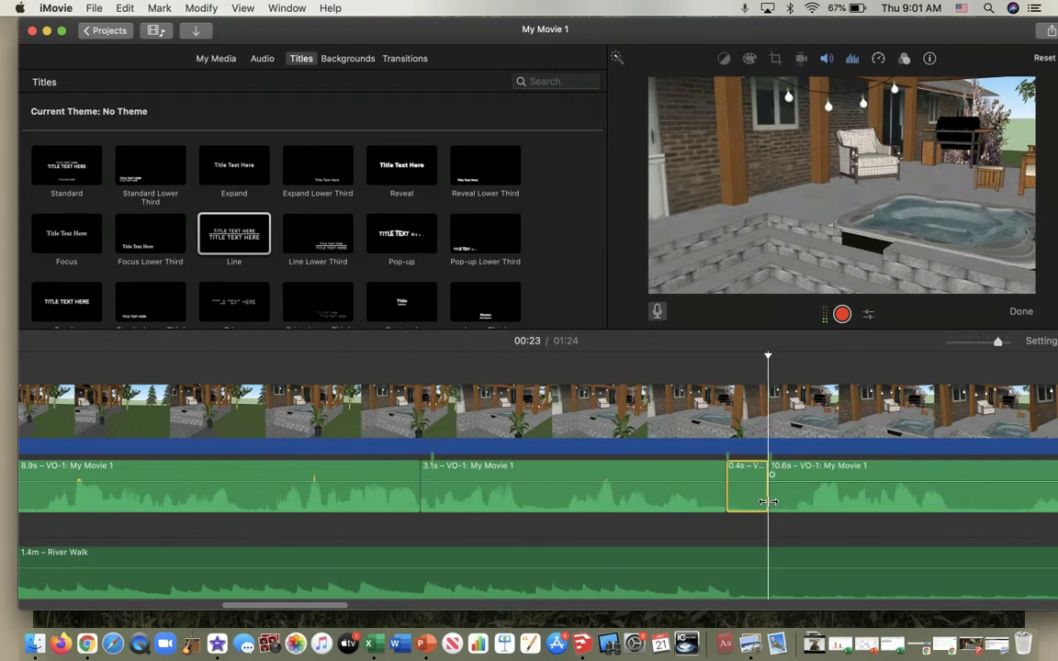
key("Delete")
left_click(795, 500)
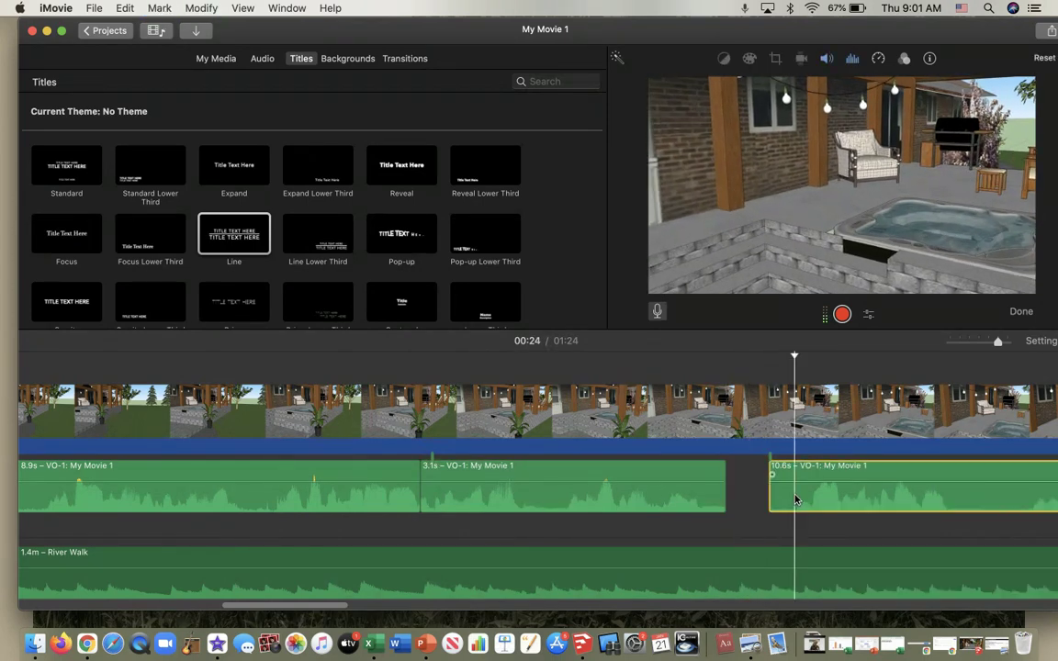
left_click_drag(802, 498, 763, 499)
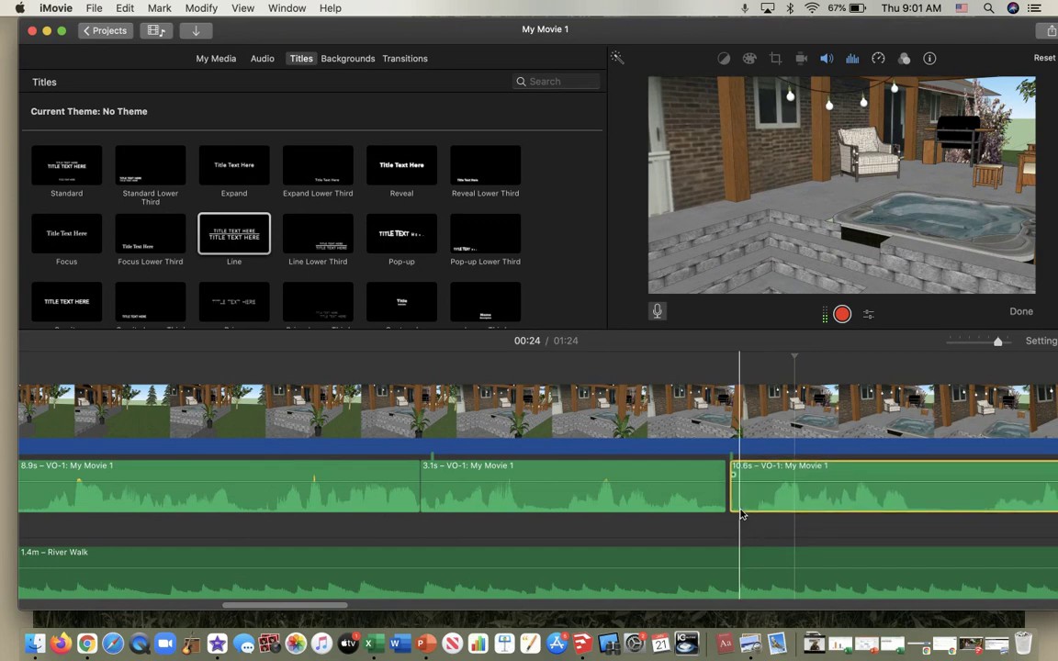
Step: Play the movie from about 23 seconds to past the end of the video to check the remaining narration
left_click(608, 551)
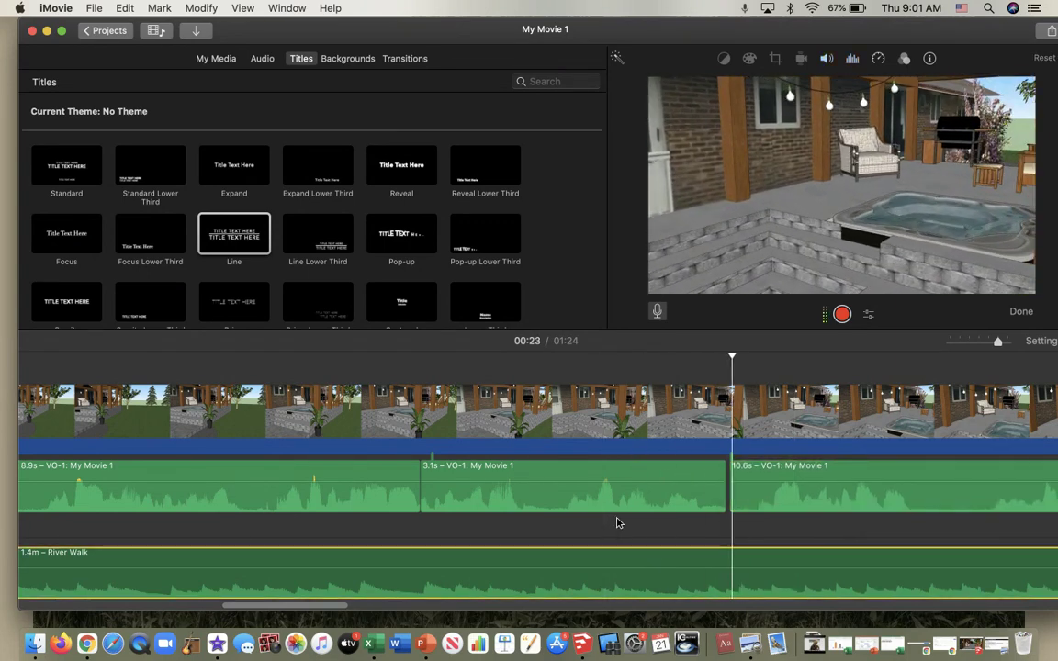
scroll(713, 522, "right", 5)
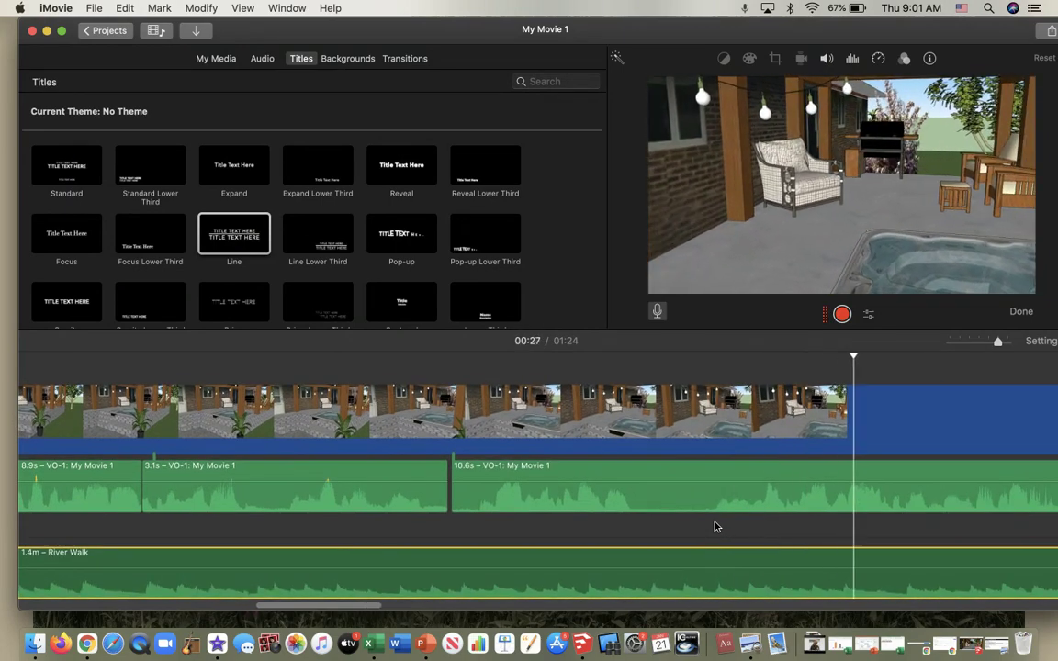
scroll(716, 527, "right", 5)
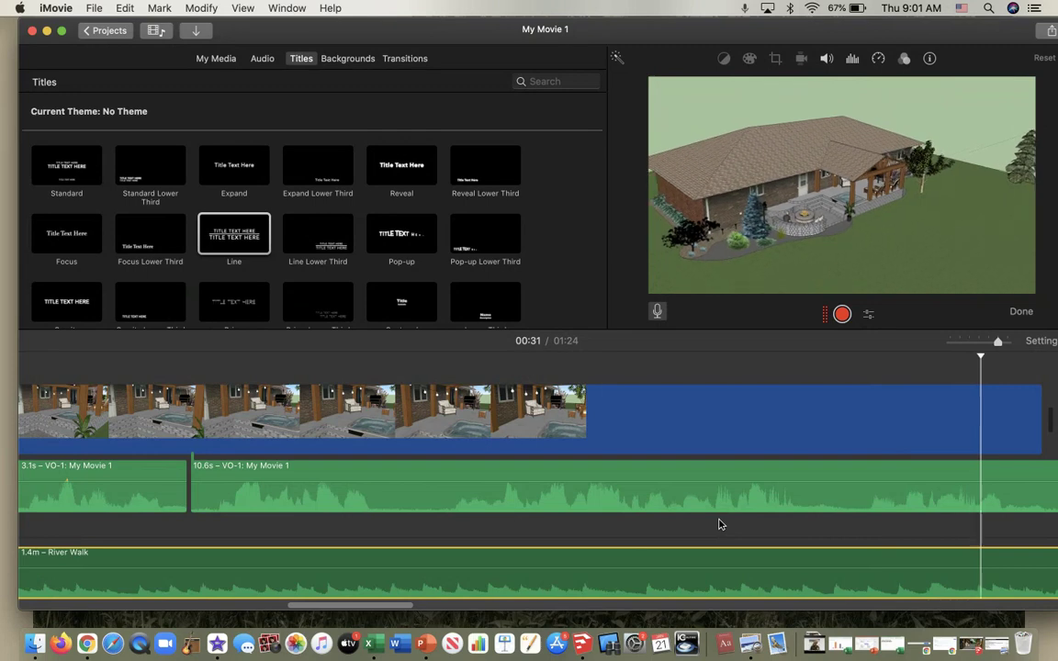
key("space")
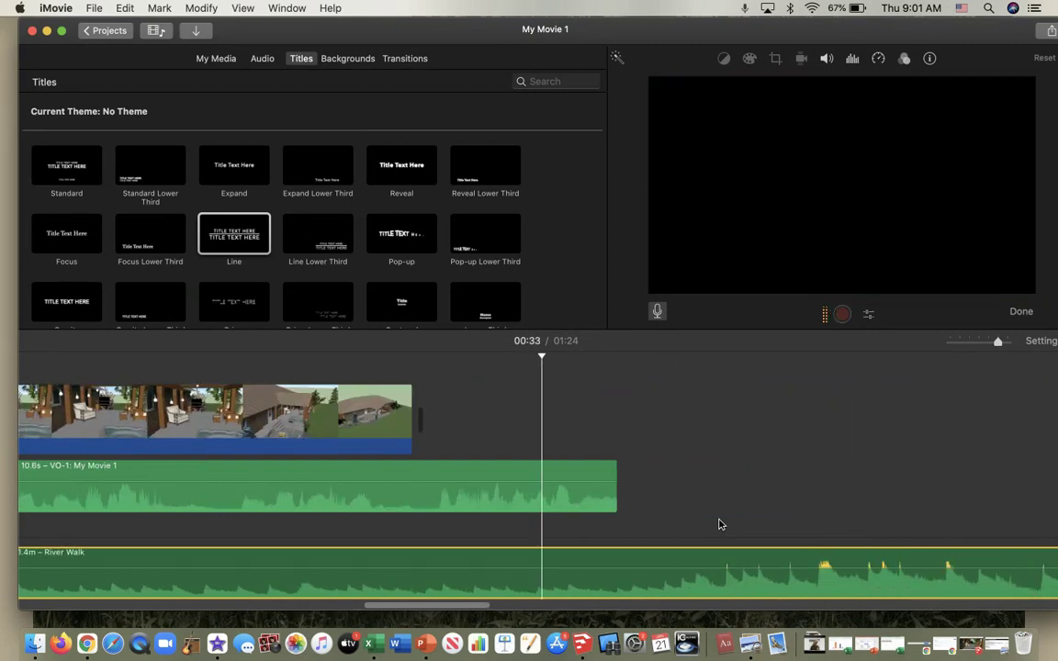
Step: Split the last voiceover clip where the video ends, at about 32 seconds, and delete the 1.9-second remainder
left_click(441, 491)
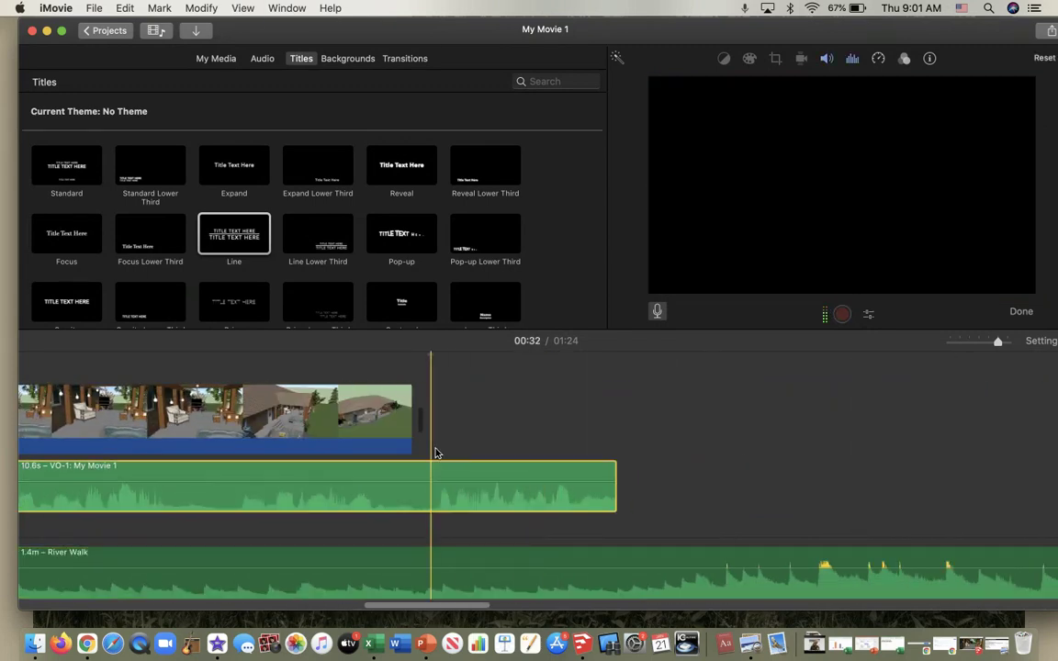
key("space")
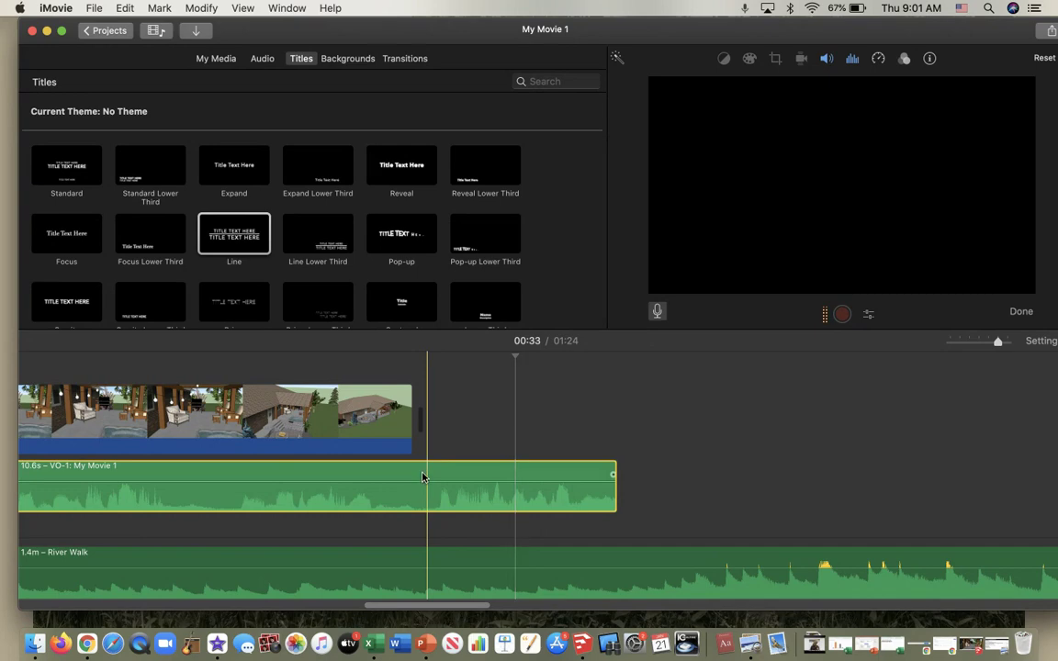
key("super+b")
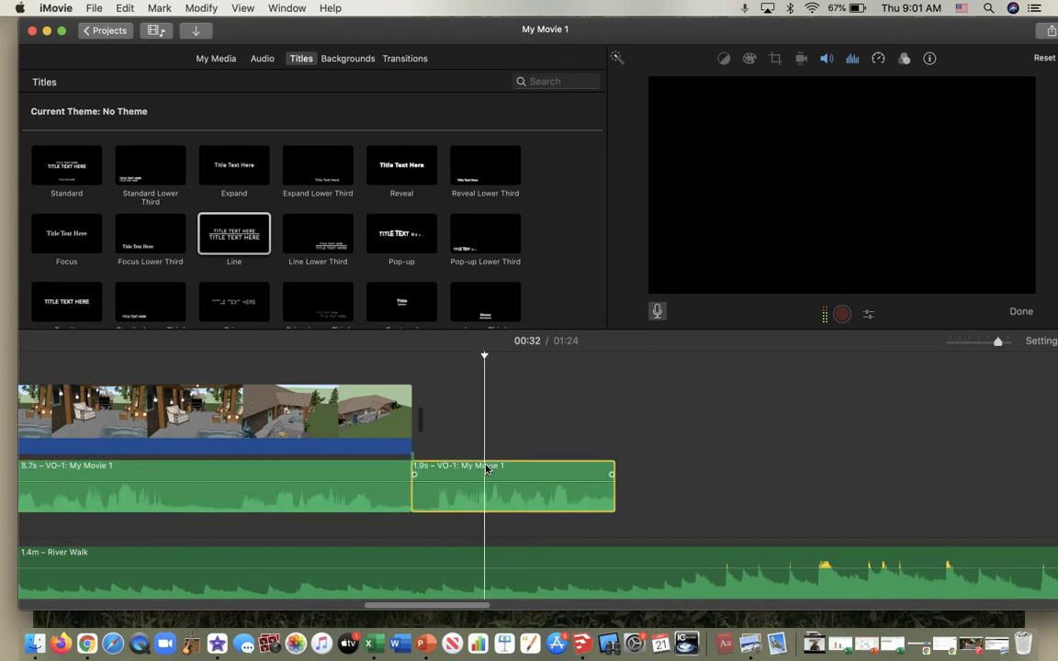
key("Delete")
Step: Move the movie project out of the way and open the Rubric for Sketchup House Video file to review the narration and title requirements
scroll(418, 438, "left", 15)
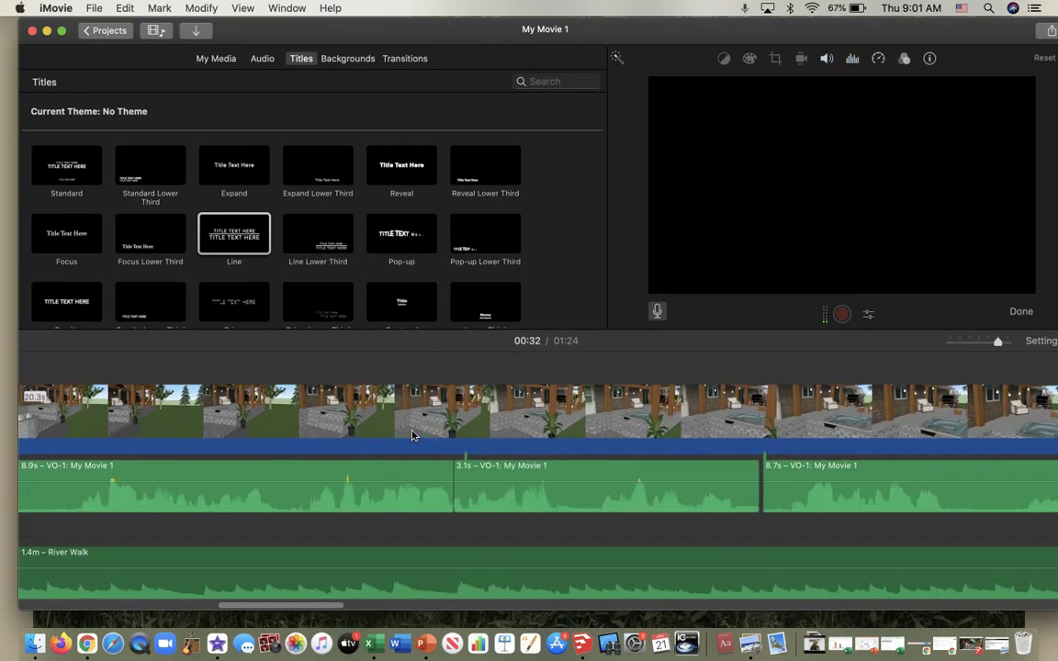
scroll(412, 435, "left", 2)
left_click_drag(258, 37, 543, 529)
double_click(741, 461)
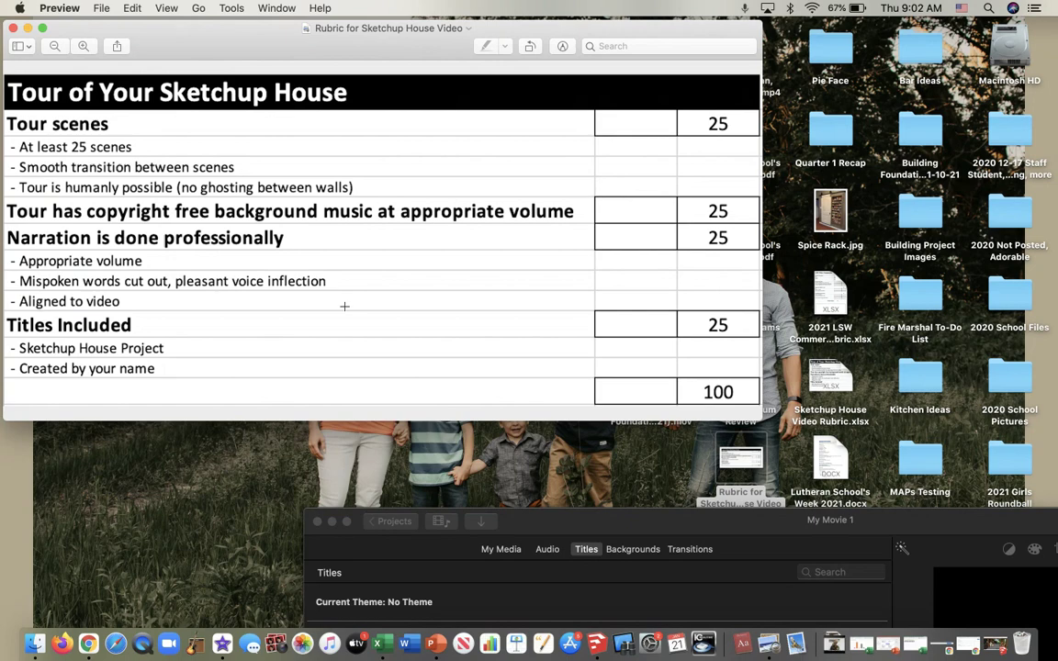
Step: Return to iMovie, bring its project window back over the rubric, and select the River Walk background music
left_click_drag(564, 522, 592, 25)
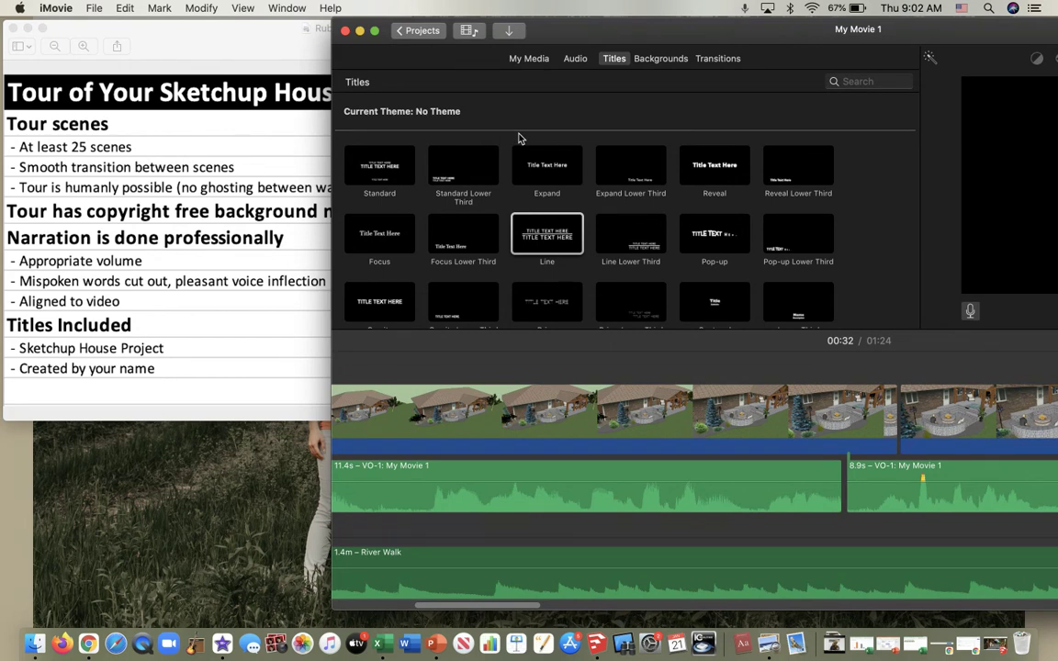
left_click_drag(602, 33, 350, 21)
left_click(335, 572)
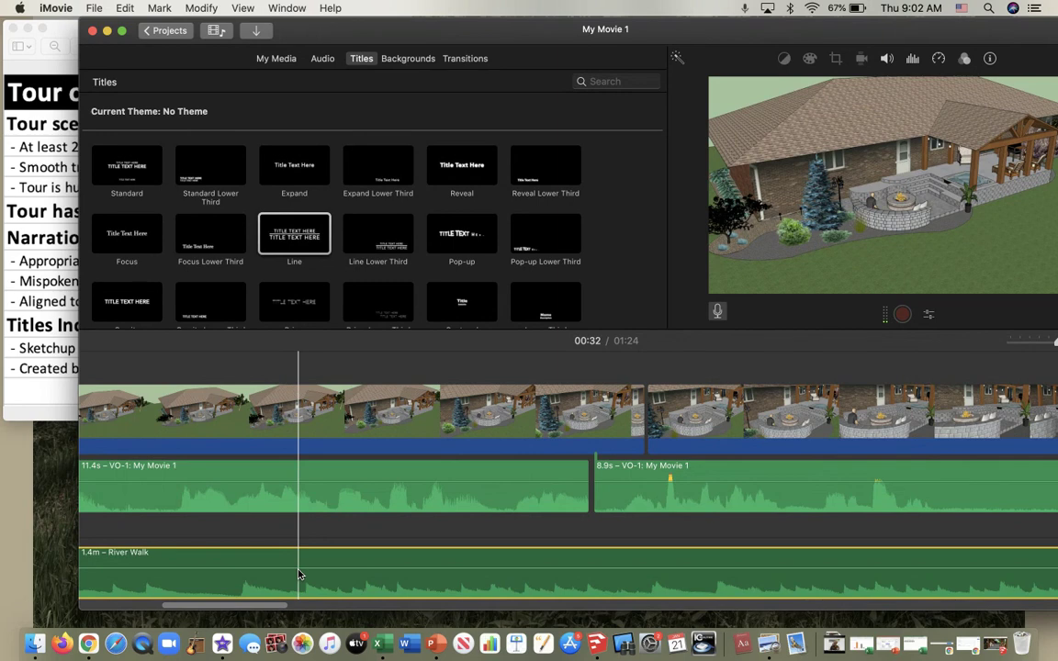
Step: Play the movie near the 10-second mark and from the opening title, shifting the project window to uncover the rubric in between
left_click_drag(290, 570, 287, 570)
key("space")
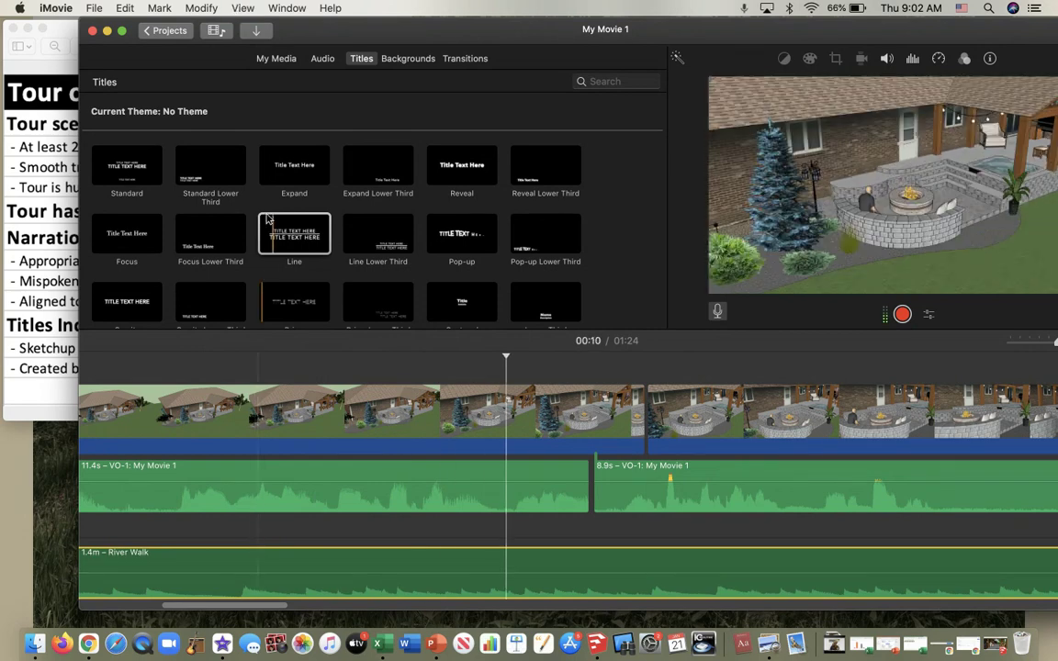
left_click_drag(417, 34, 424, 489)
left_click_drag(425, 485, 344, 35)
scroll(93, 515, "left", 5)
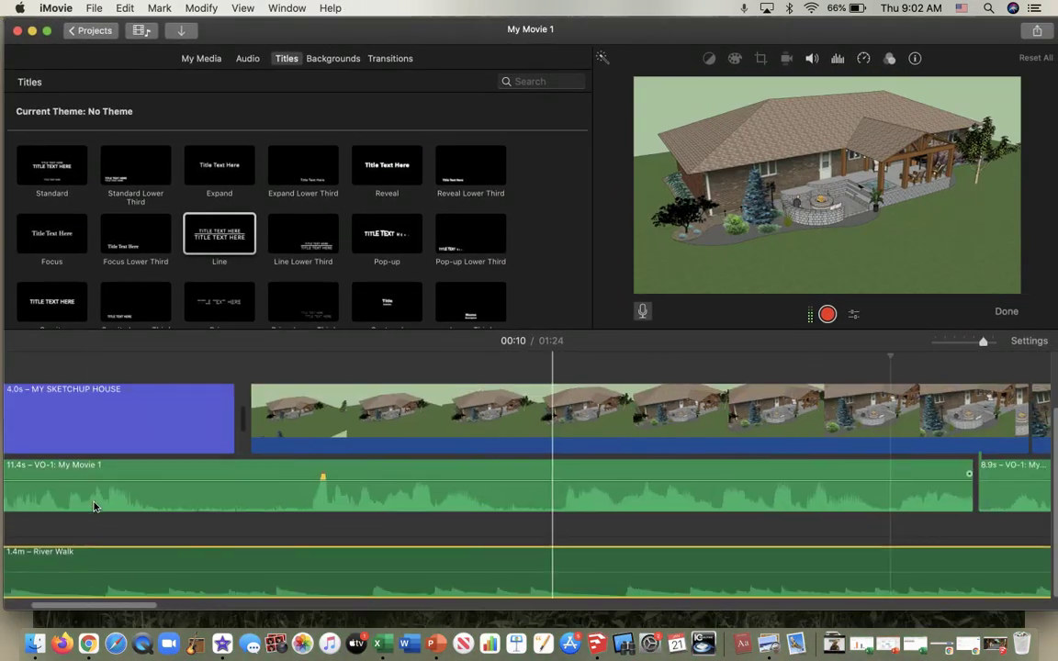
key("space")
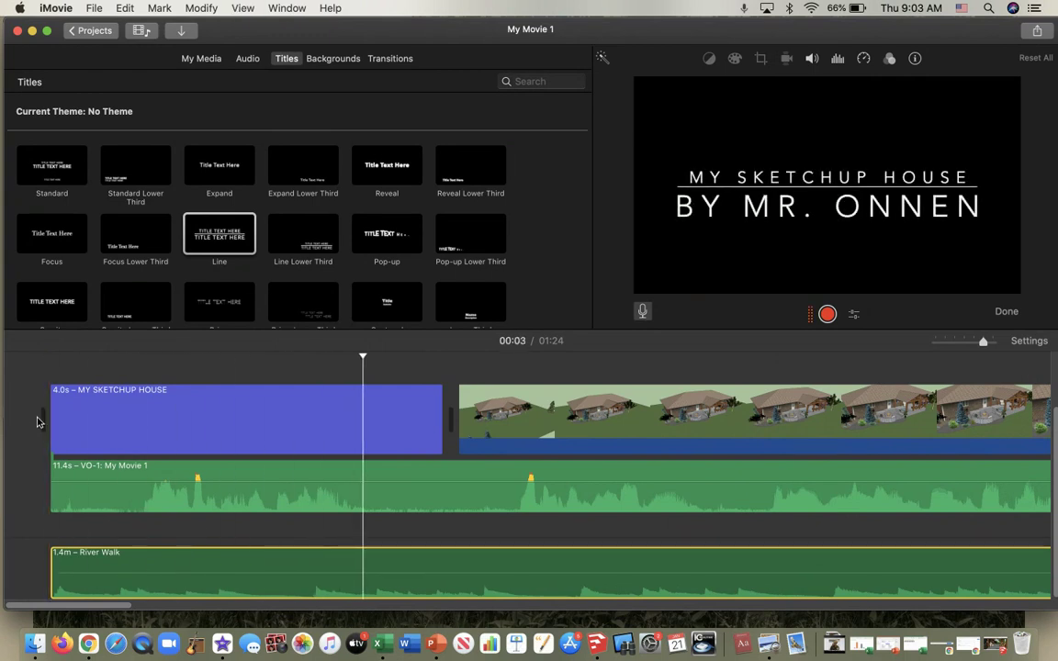
Step: Copy the opening MY SKETCHUP HOUSE title and paste it after the last video clip, at about 32 seconds
left_click(196, 408)
scroll(368, 404, "right", 15)
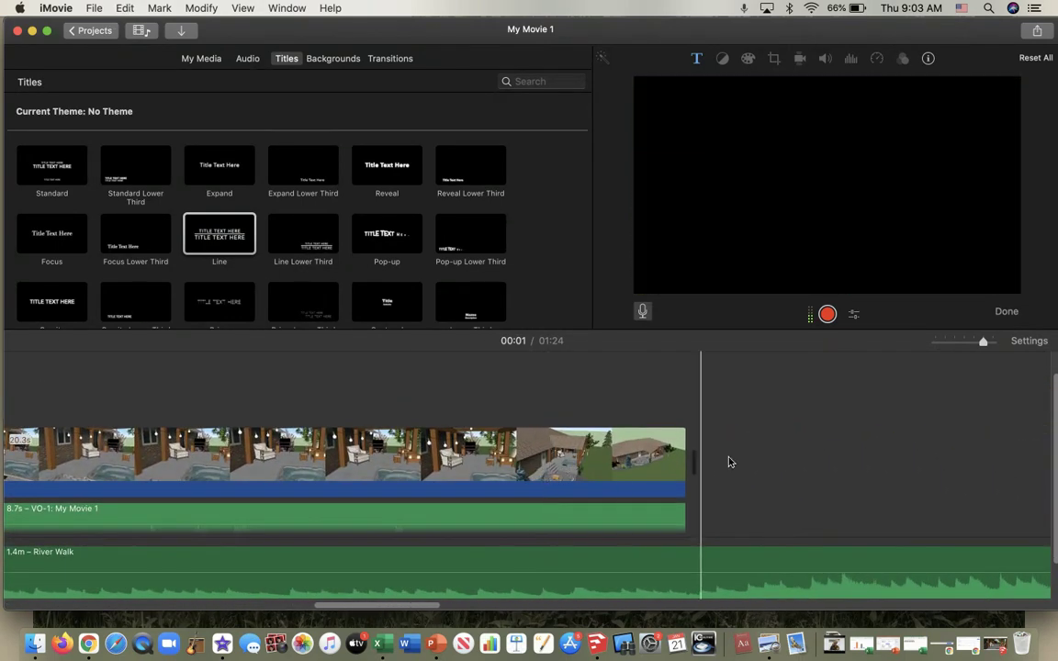
left_click(705, 462)
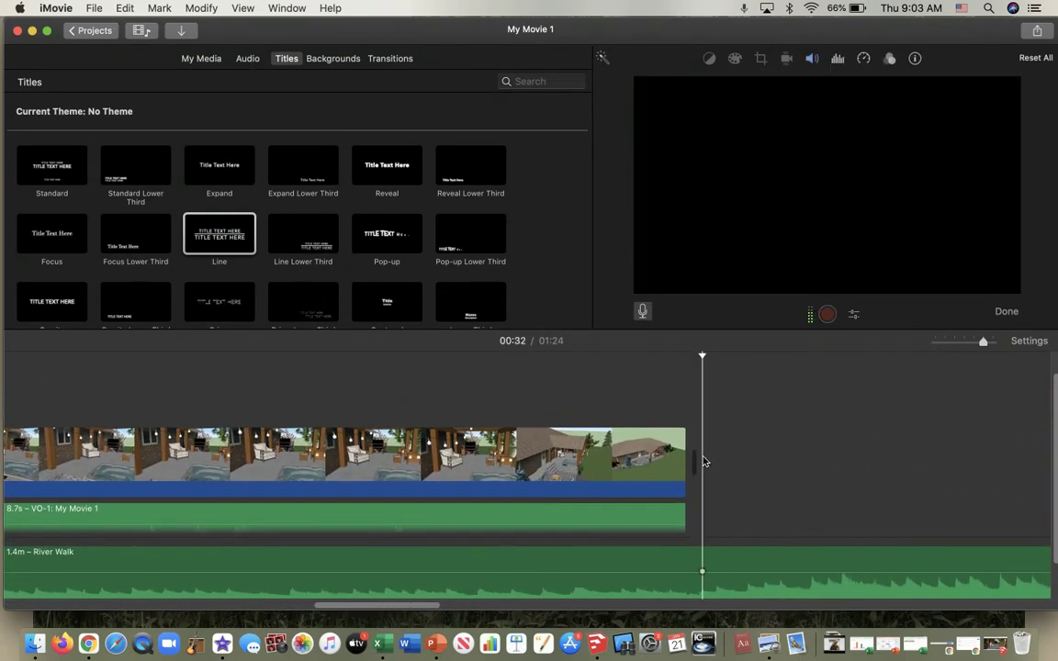
scroll(703, 462, "left", 15)
key("space")
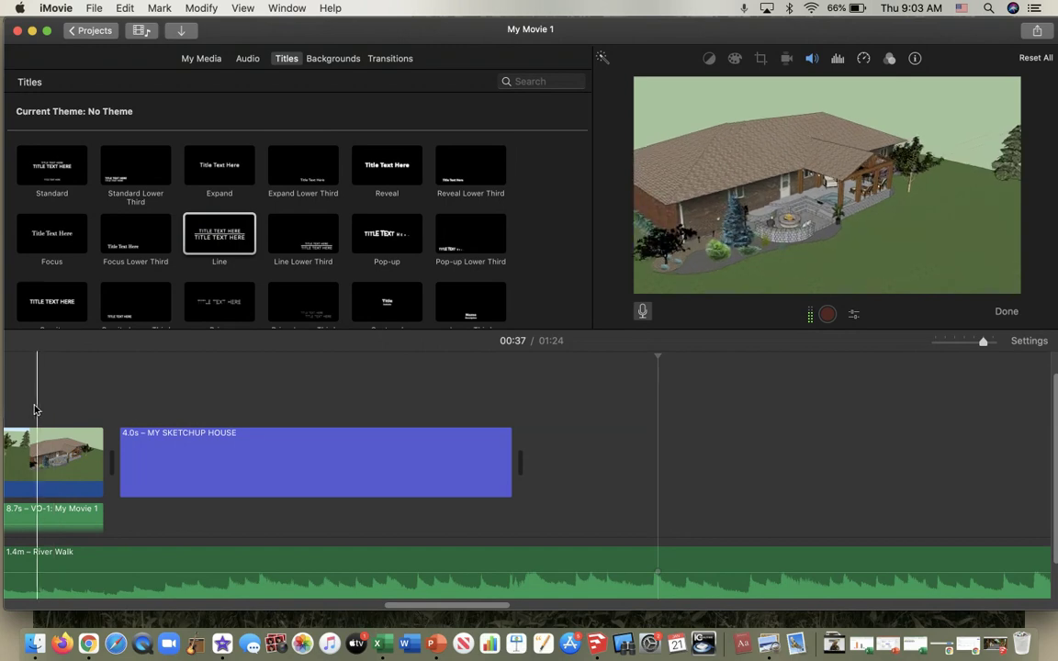
Step: Split the River Walk music where the closing title ends, at about 36 seconds, and delete the 48-second remainder
scroll(40, 406, "left", 6)
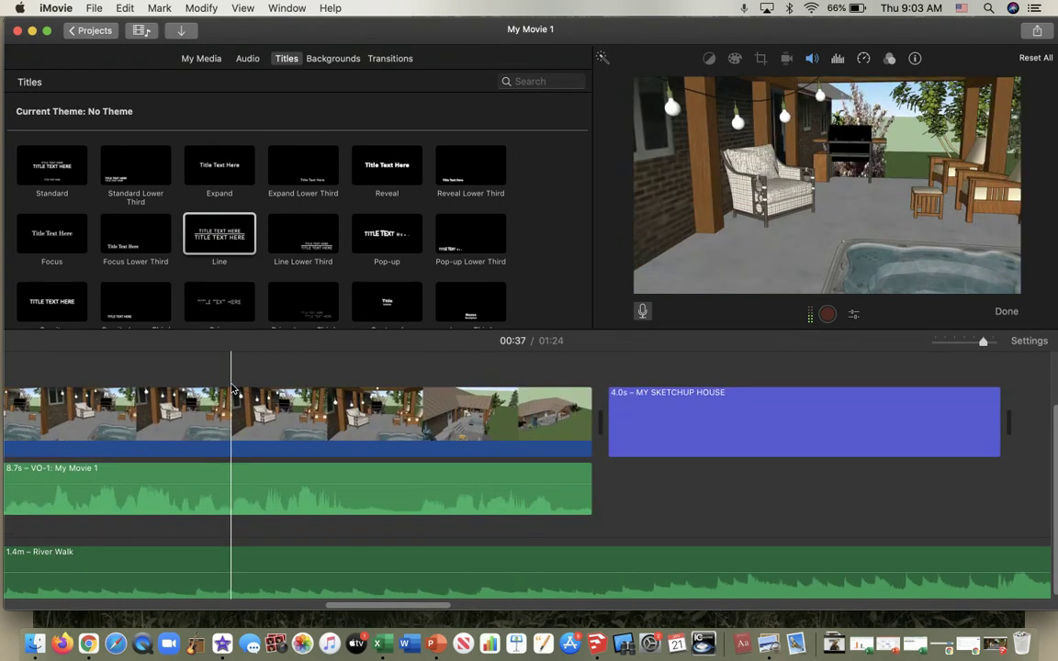
scroll(550, 406, "right", 5)
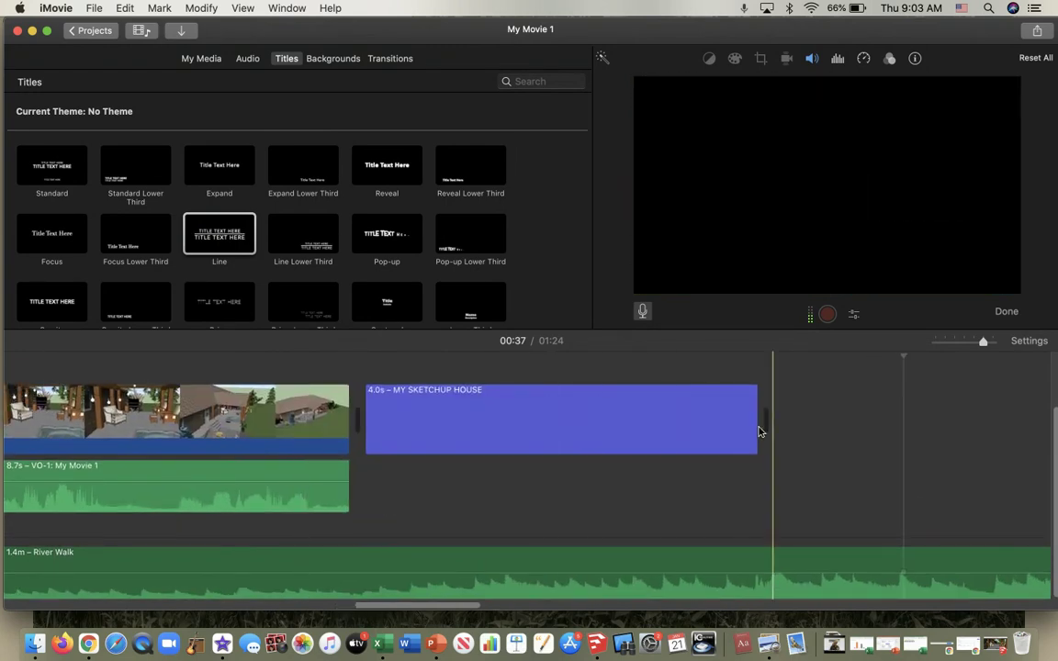
left_click(774, 565)
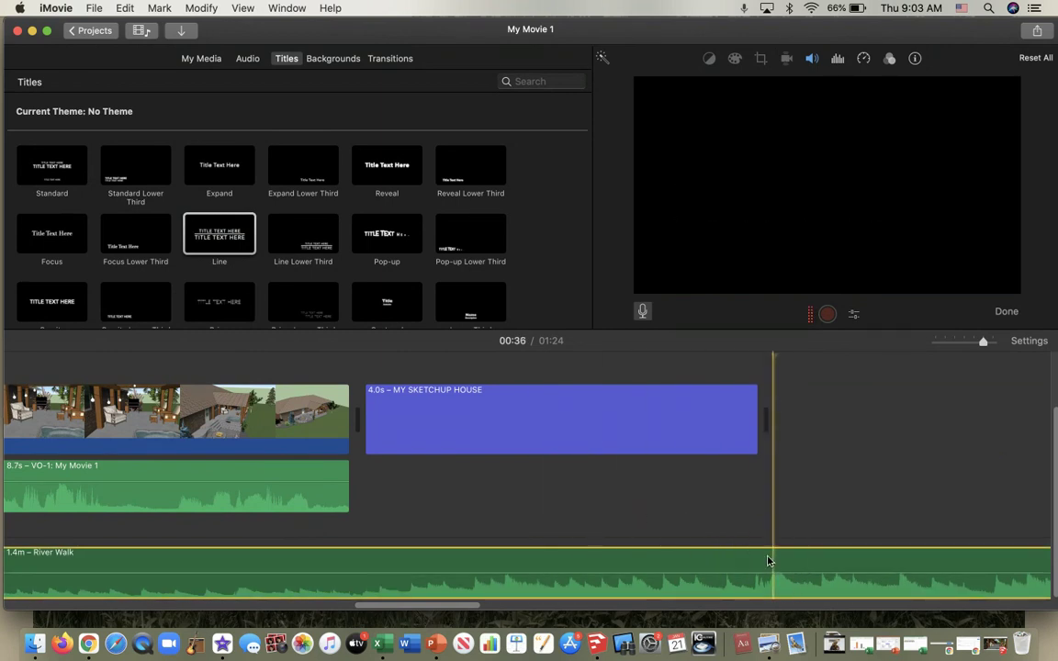
key("super+b")
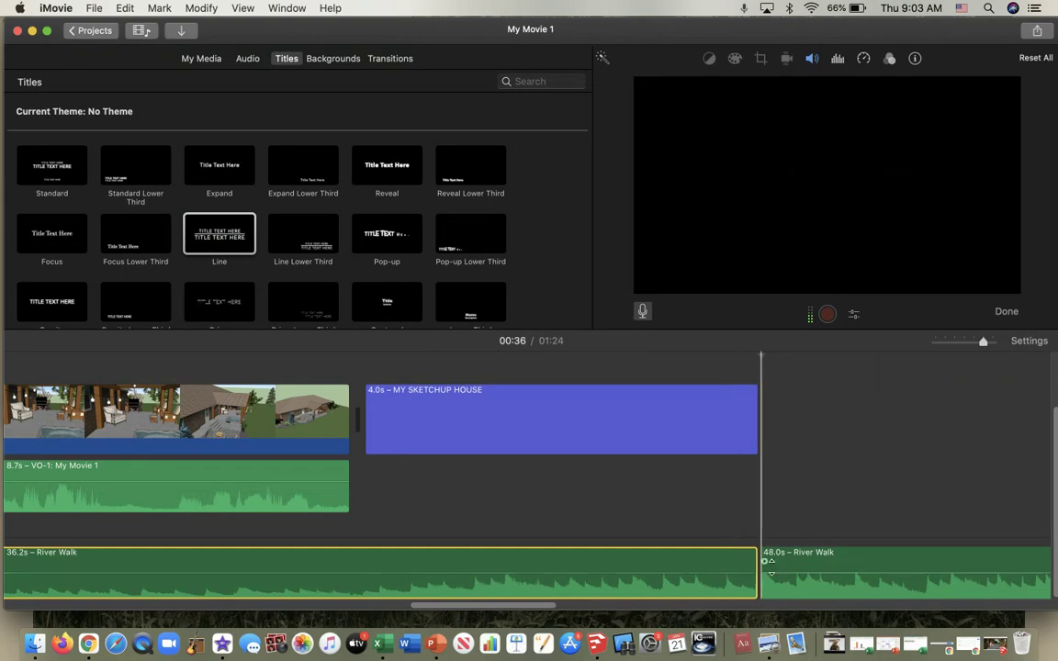
left_click(789, 563)
key("BackSpace")
Step: Play the beginning of the movie and the last scene from about 30 seconds into the closing title
key("backslash")
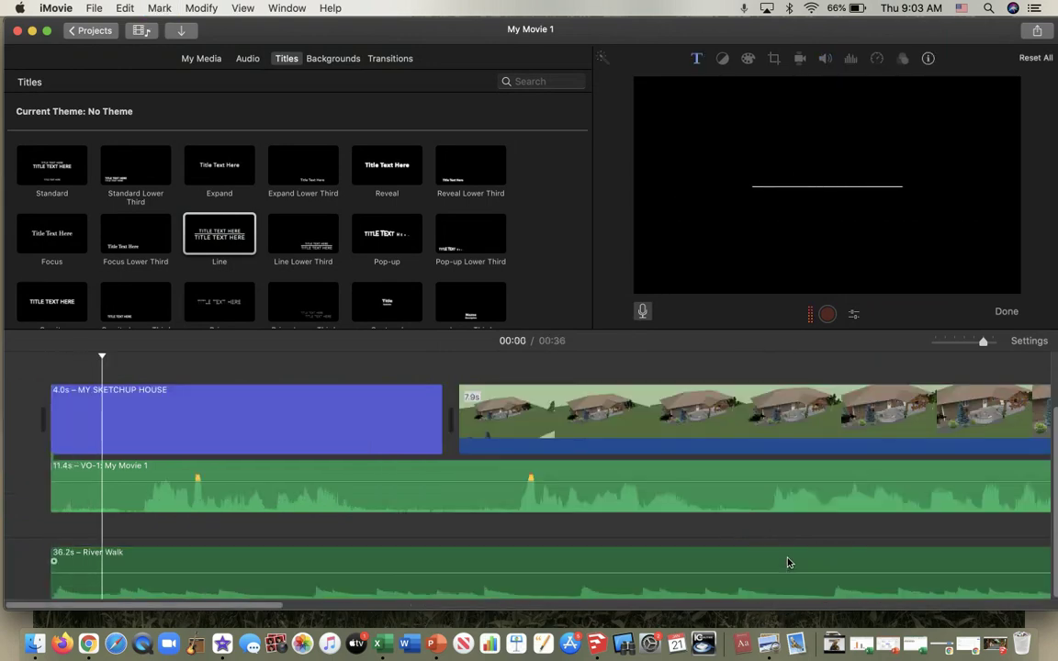
key("End")
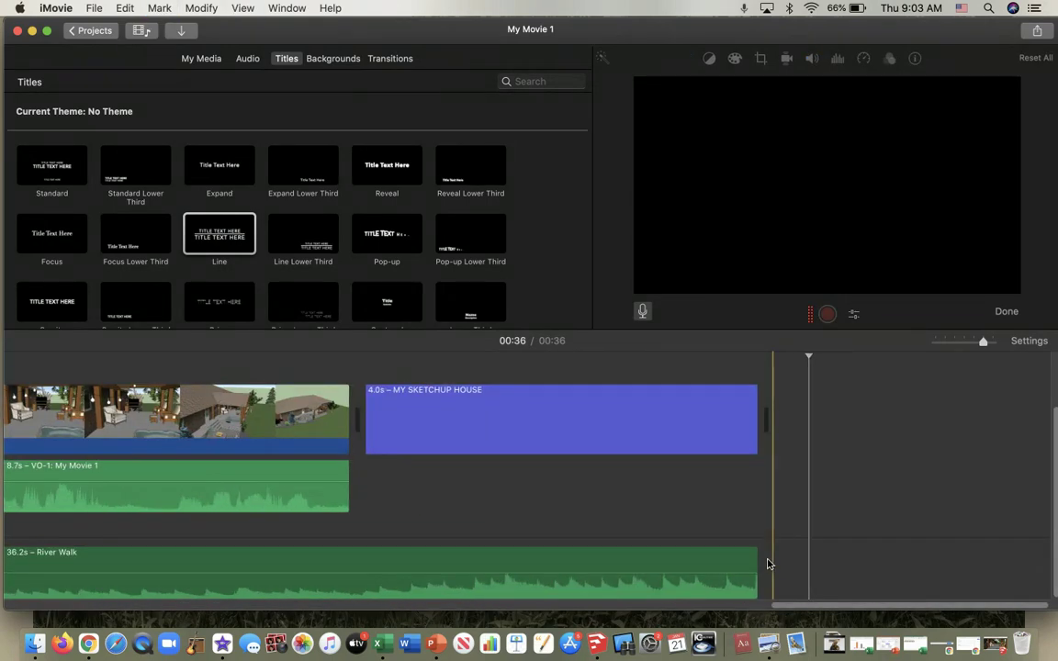
left_click(540, 508)
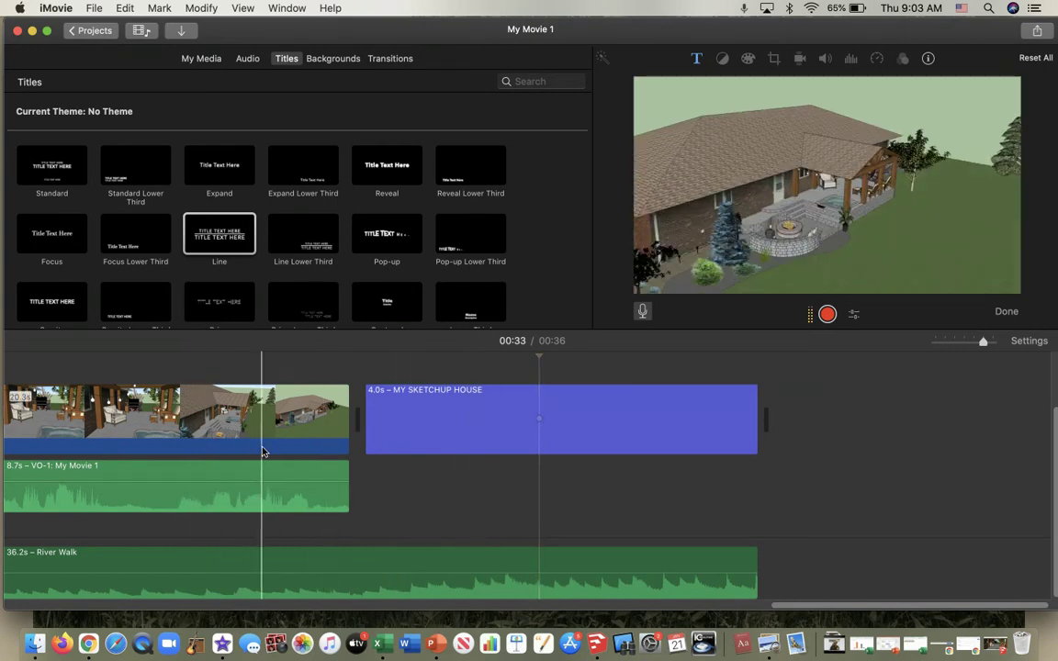
key("space")
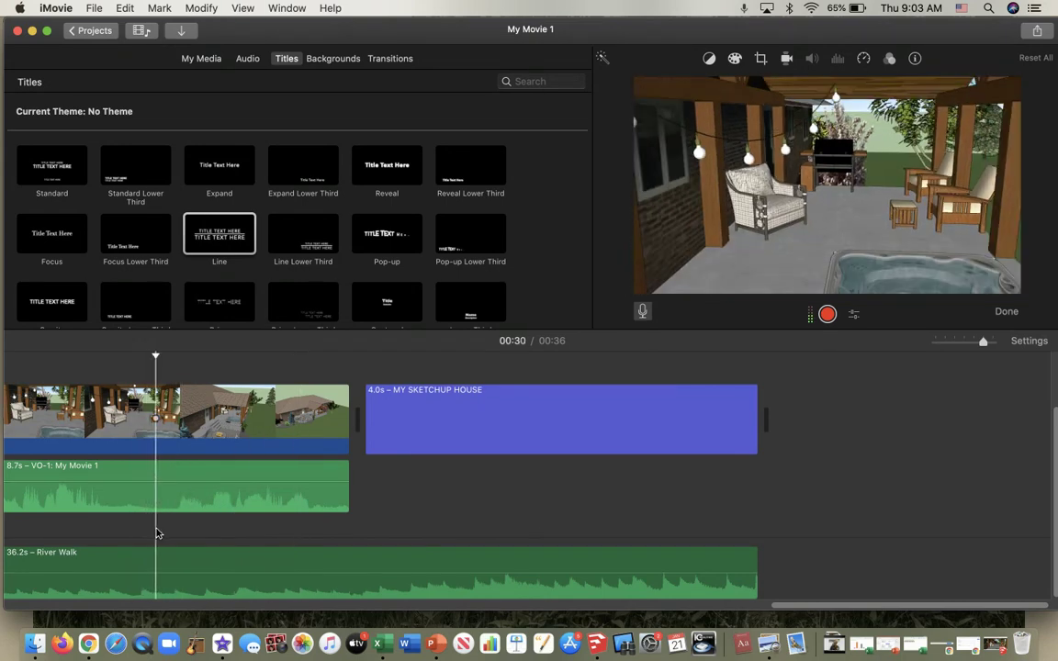
key("space")
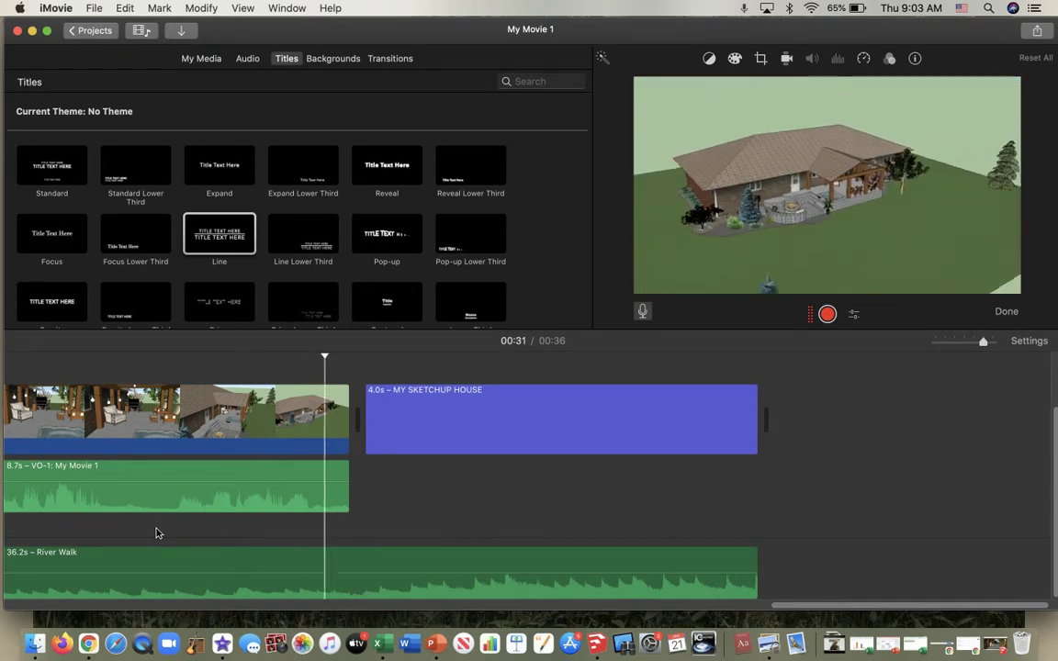
key("space")
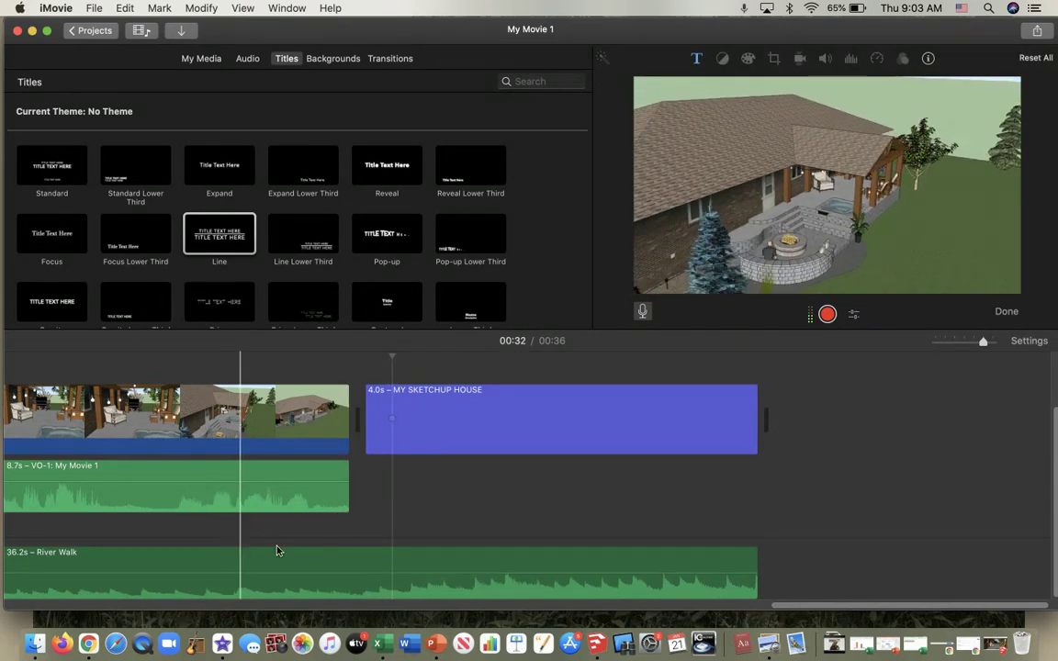
Step: Play the closing title twice through the end of the movie to hear how the River Walk music stops
left_click(542, 525)
key("space")
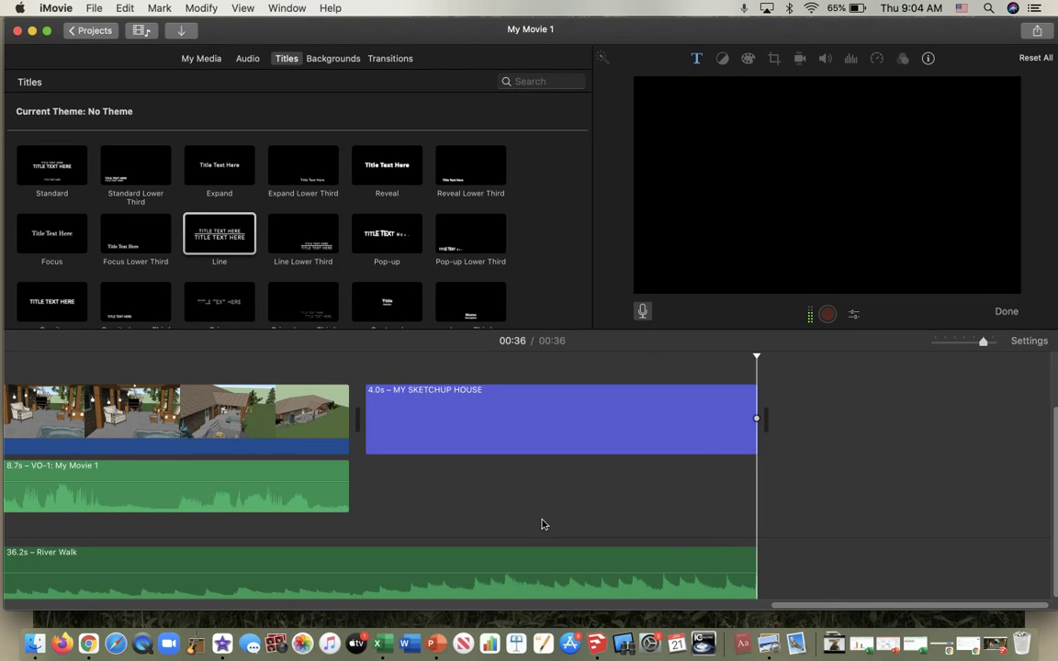
left_click(653, 558)
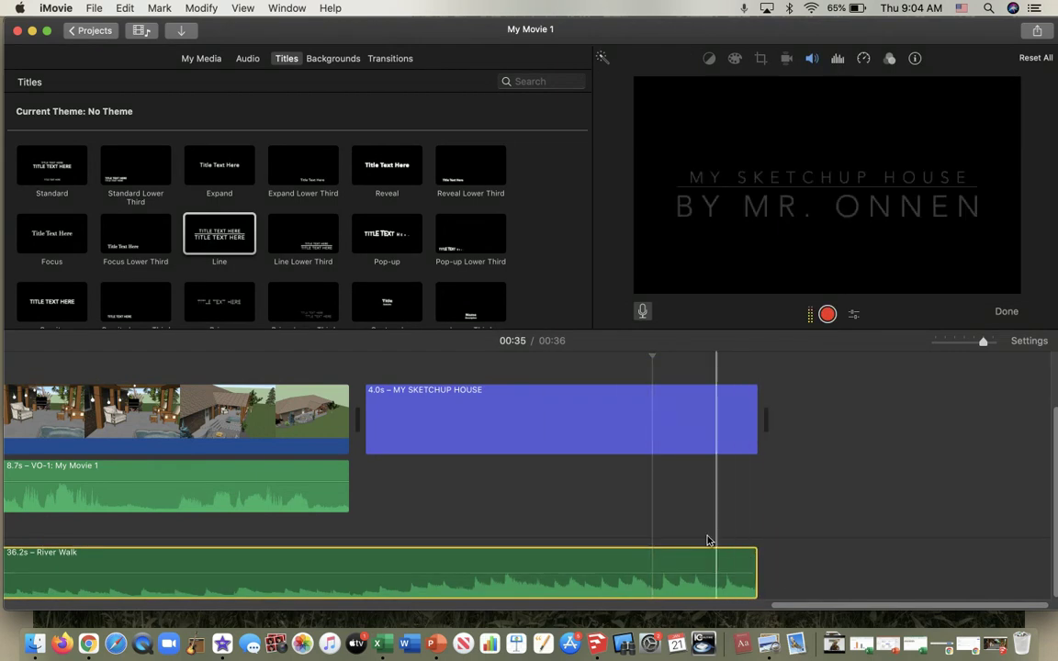
left_click(635, 540)
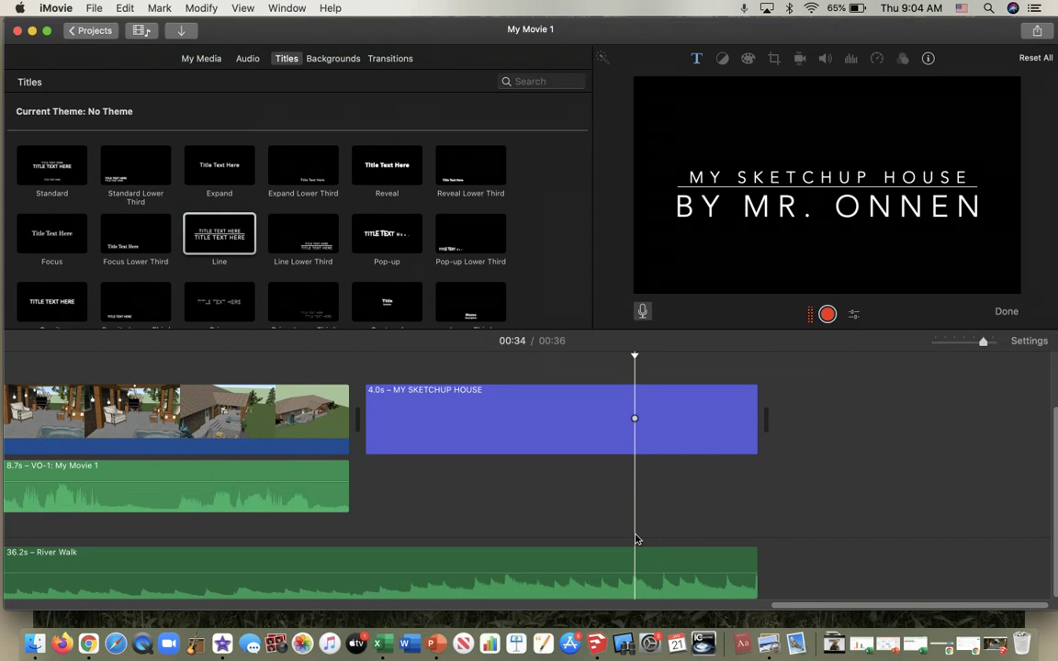
key("space")
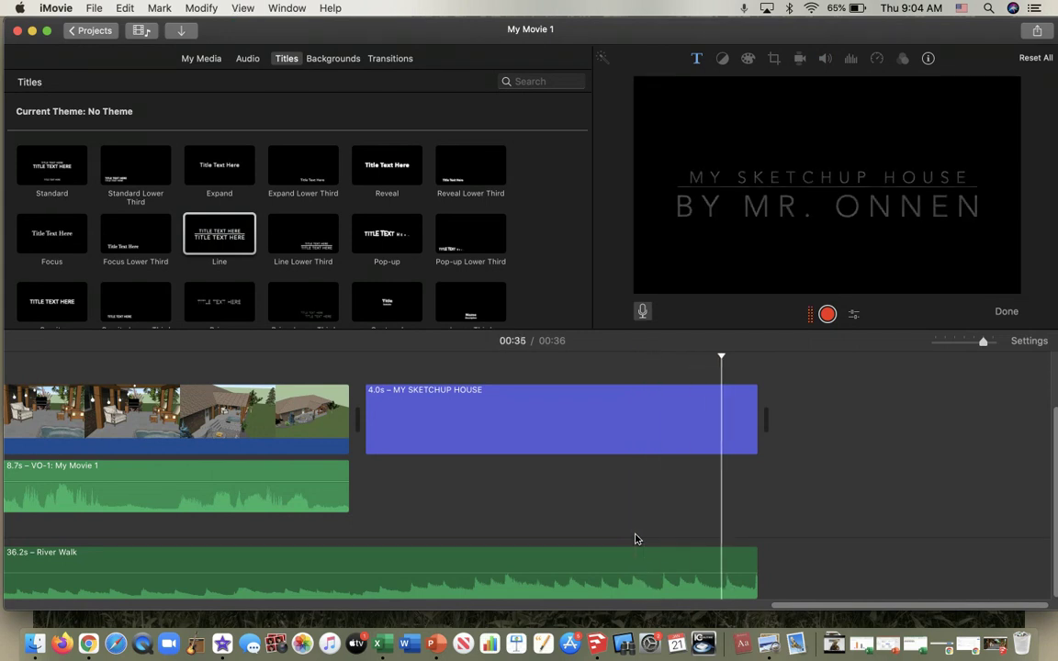
Step: Try a short audio fade-out at the end of the River Walk music under the closing title, and undo it
left_click(671, 555)
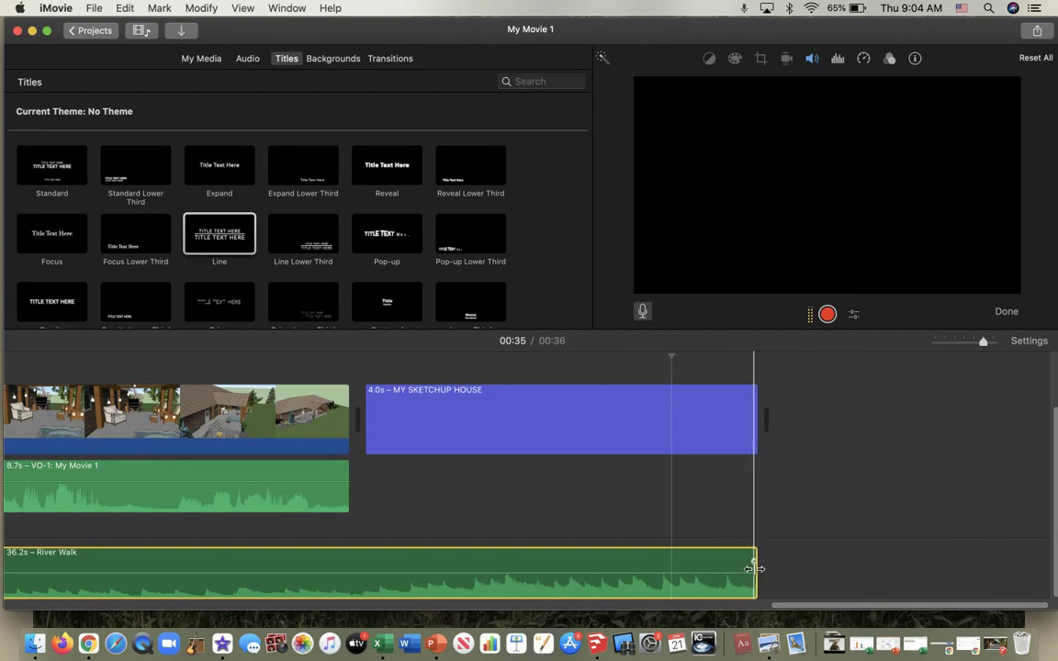
mouse_move(754, 569)
left_mouse_down()
mouse_move(679, 568)
mouse_move(753, 573)
left_mouse_up()
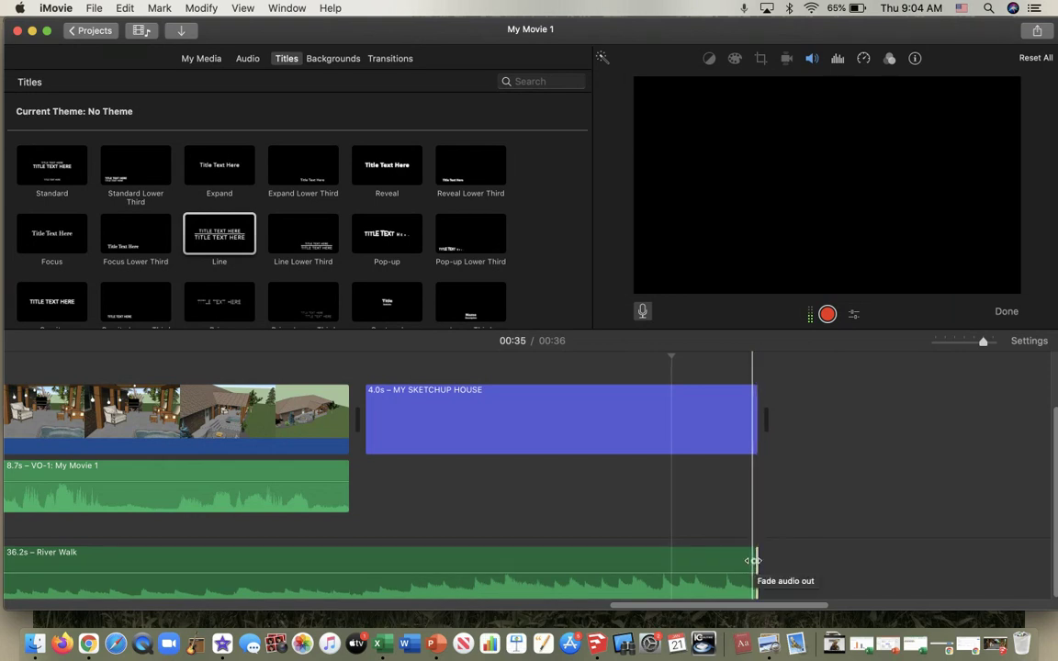
left_click(754, 560)
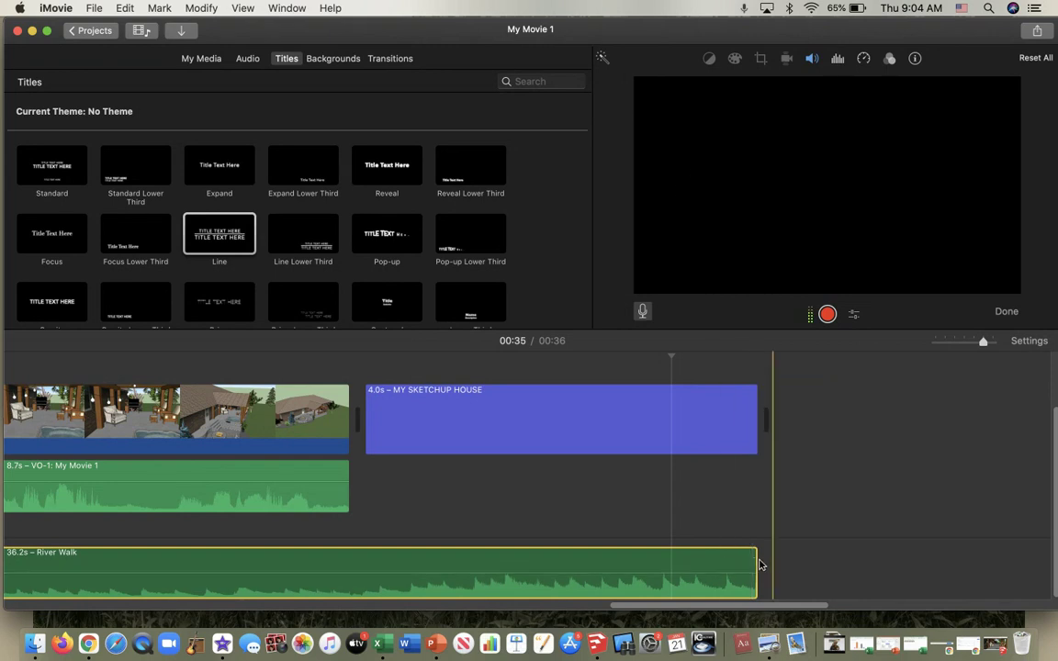
left_click_drag(753, 560, 662, 560)
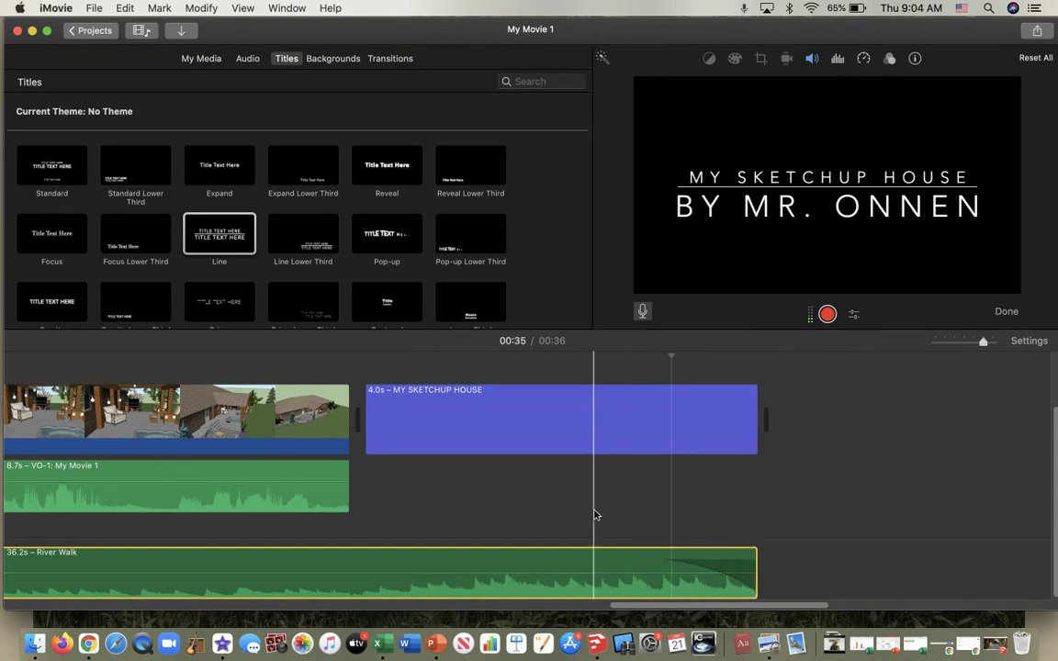
left_click(595, 515)
key("super+z")
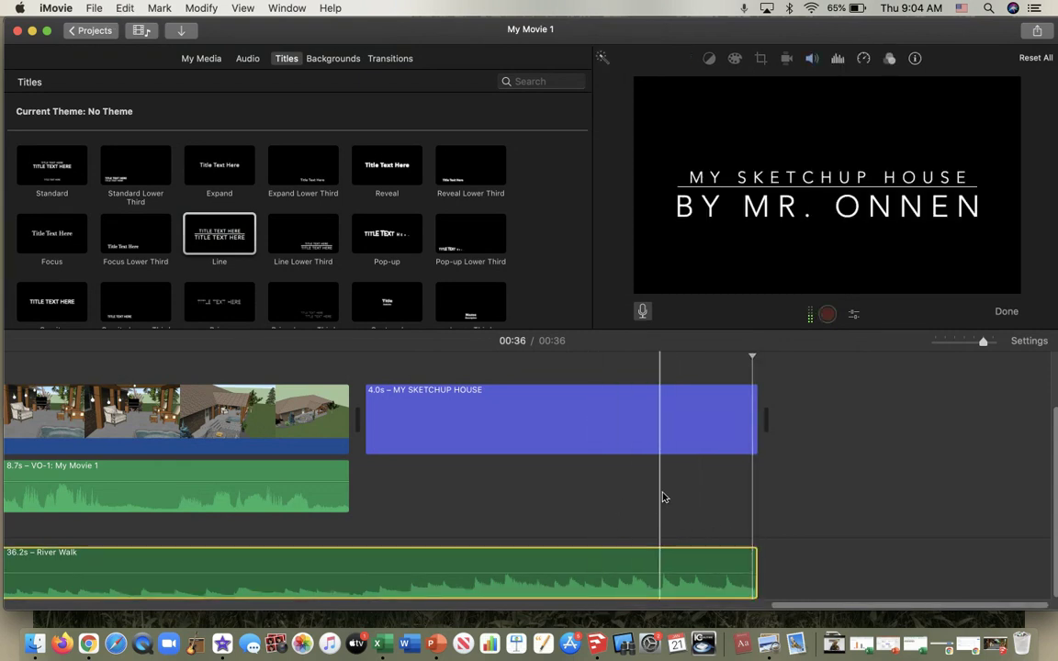
Step: Replay the second half of the closing title to hear the music ending without a fade
left_click(673, 508)
key("space")
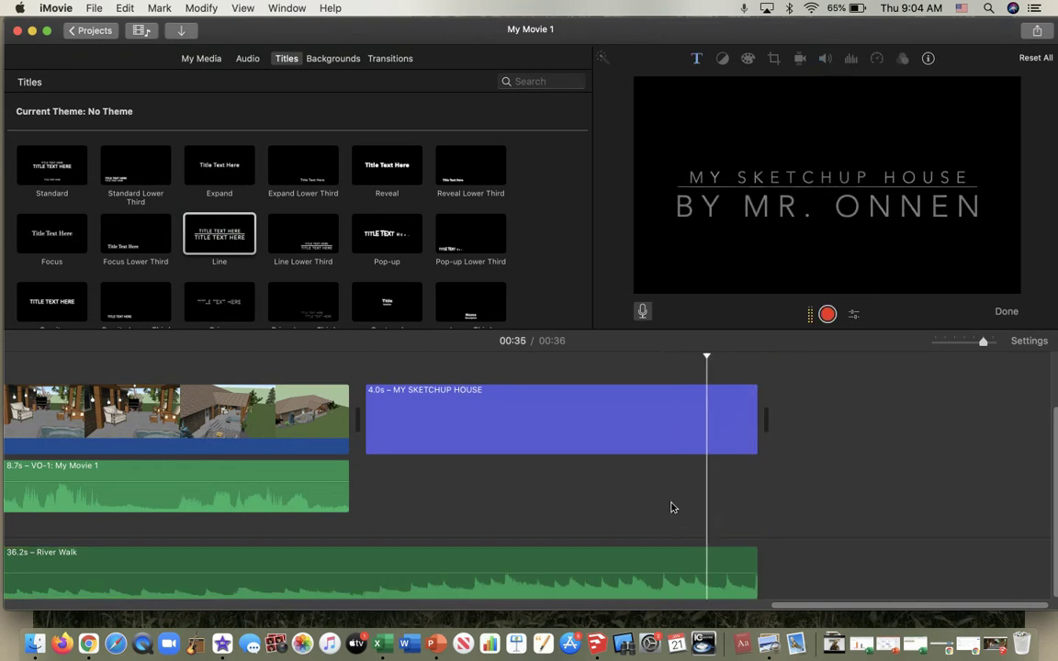
left_click(642, 507)
key("space")
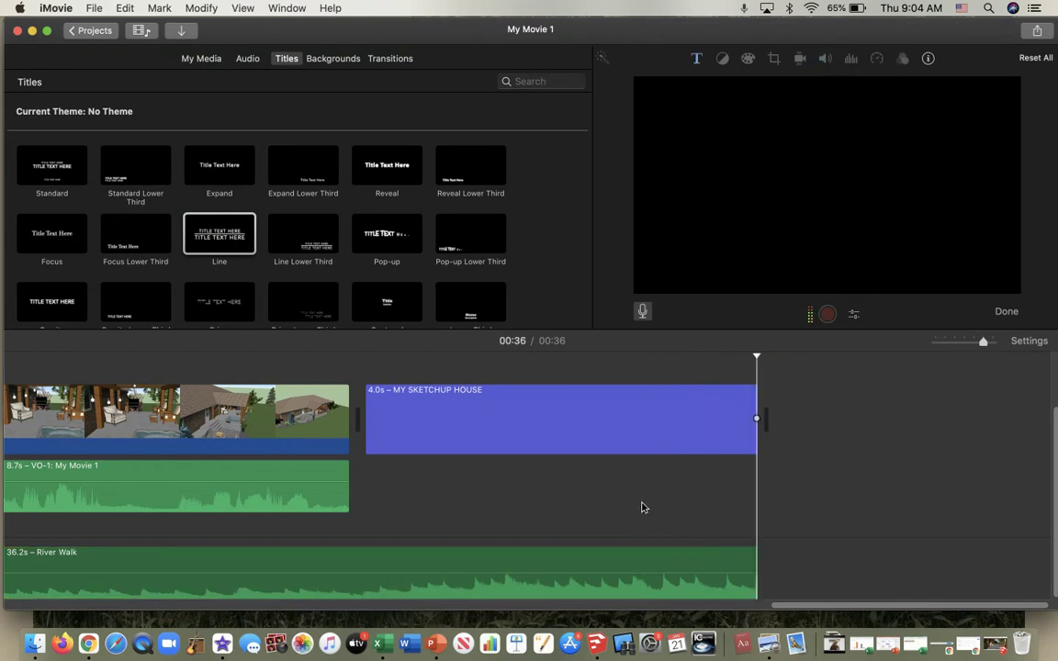
Step: Fade out the end of the River Walk music over about the last second of the closing title and play it back
left_click(682, 562)
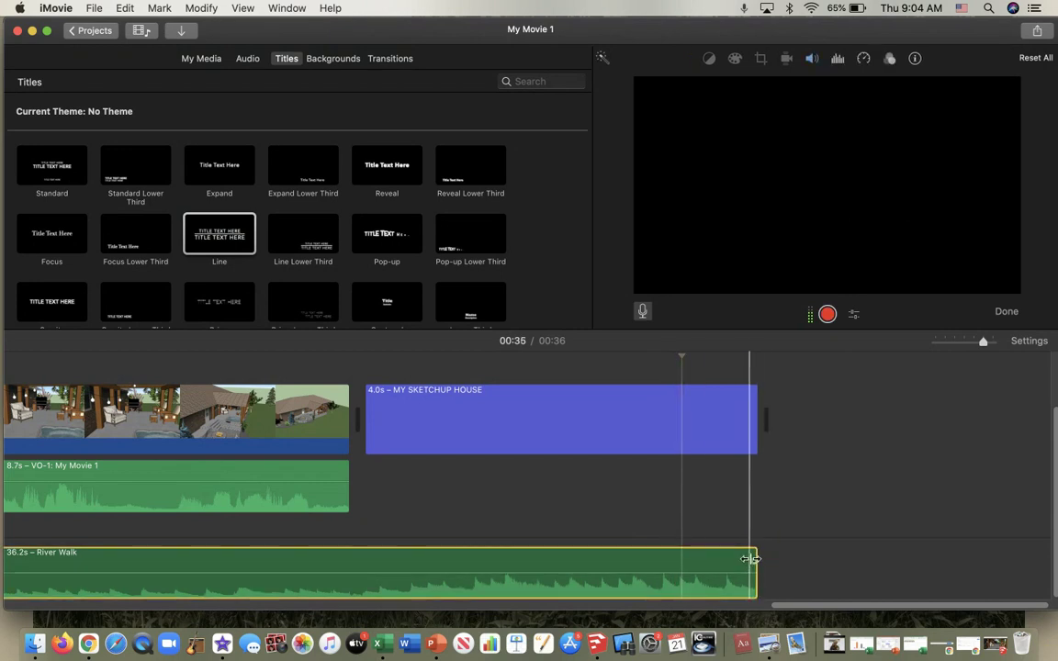
left_click_drag(751, 554, 679, 557)
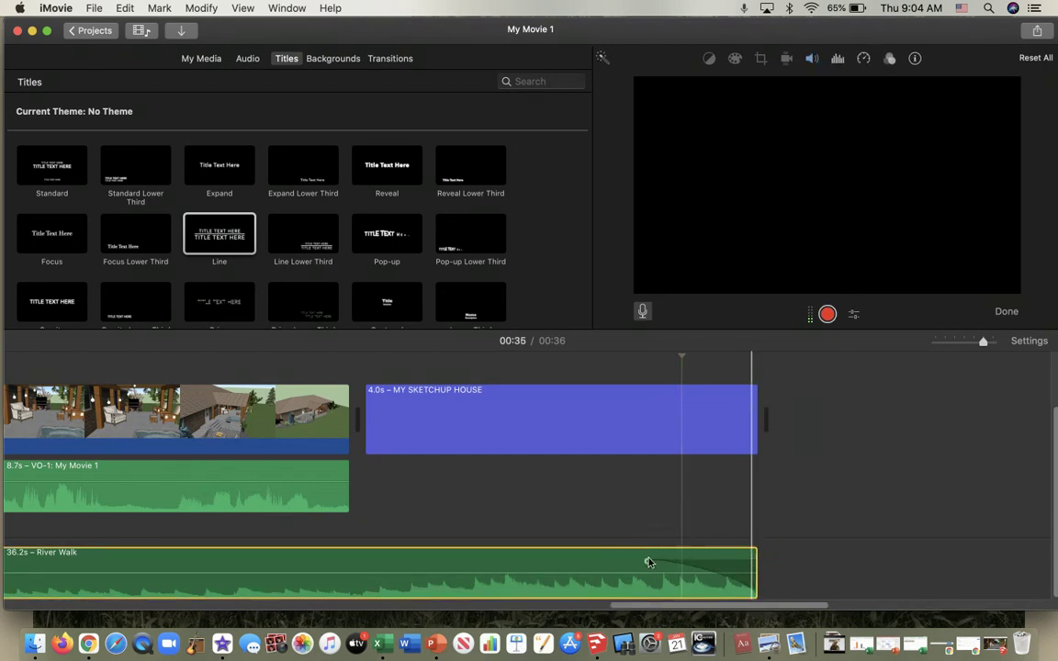
left_click(582, 519)
key("space")
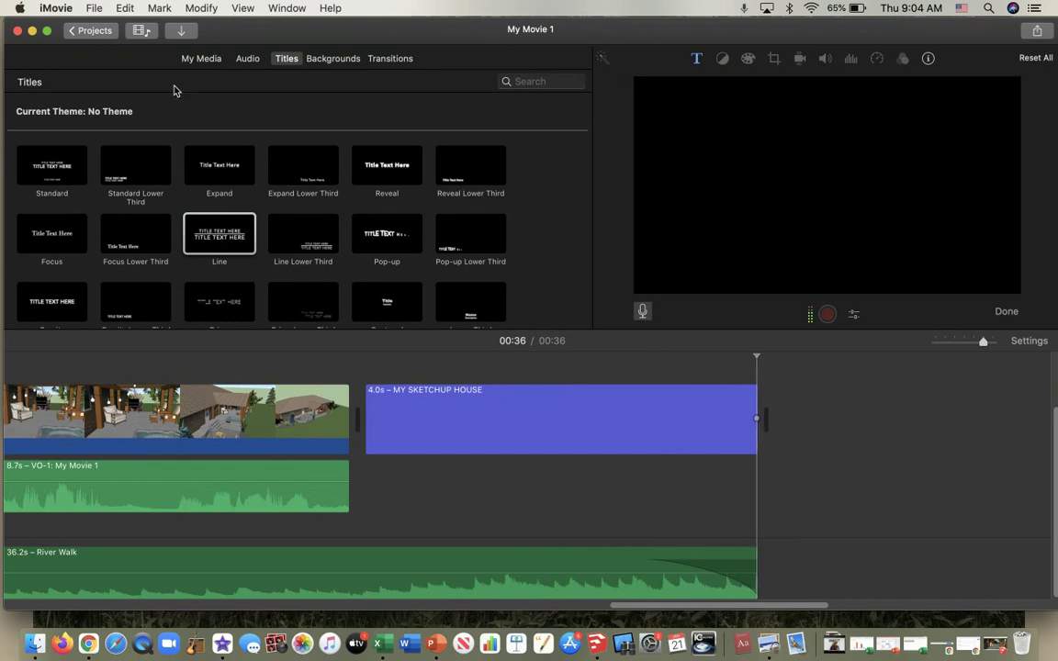
Step: Set up a file export of the movie with format Video and Audio and resolution 720p 60
left_click(93, 9)
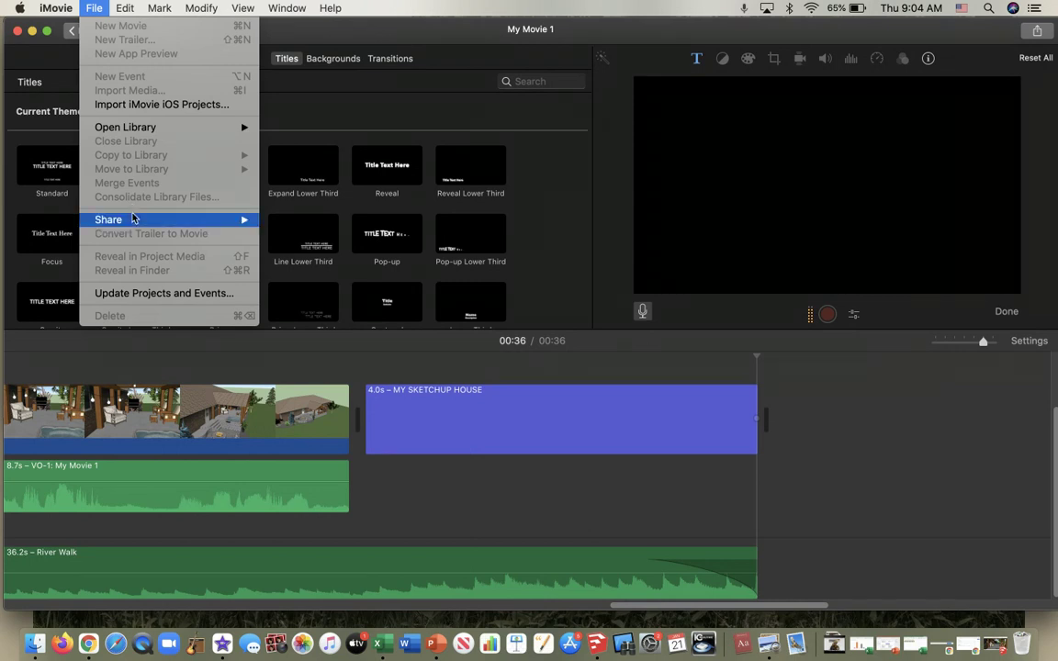
mouse_move(135, 220)
left_click(315, 261)
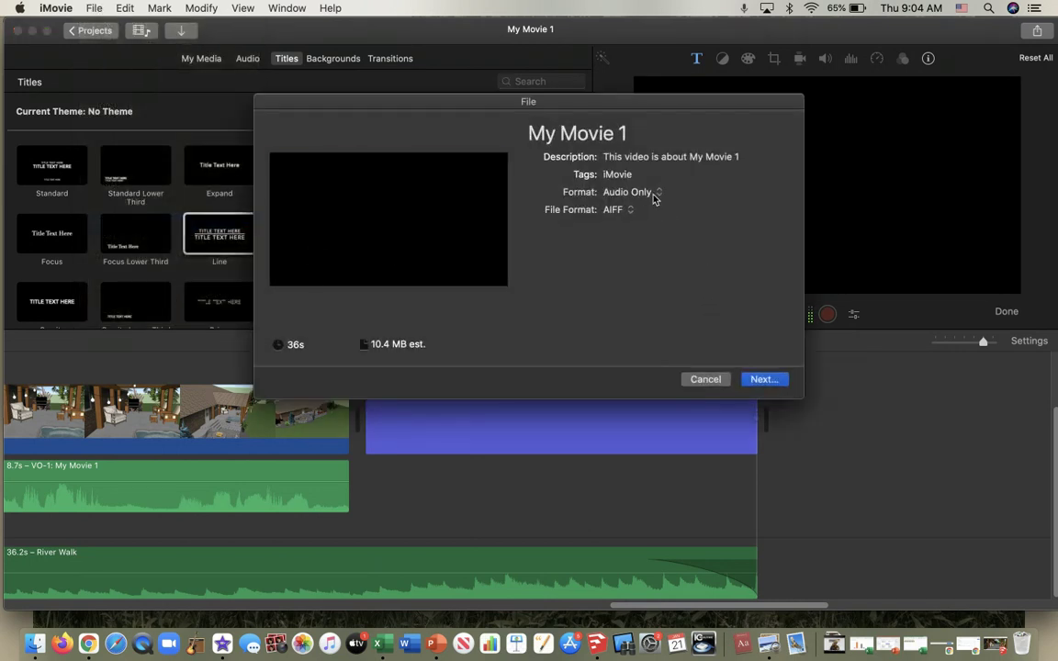
left_click(648, 194)
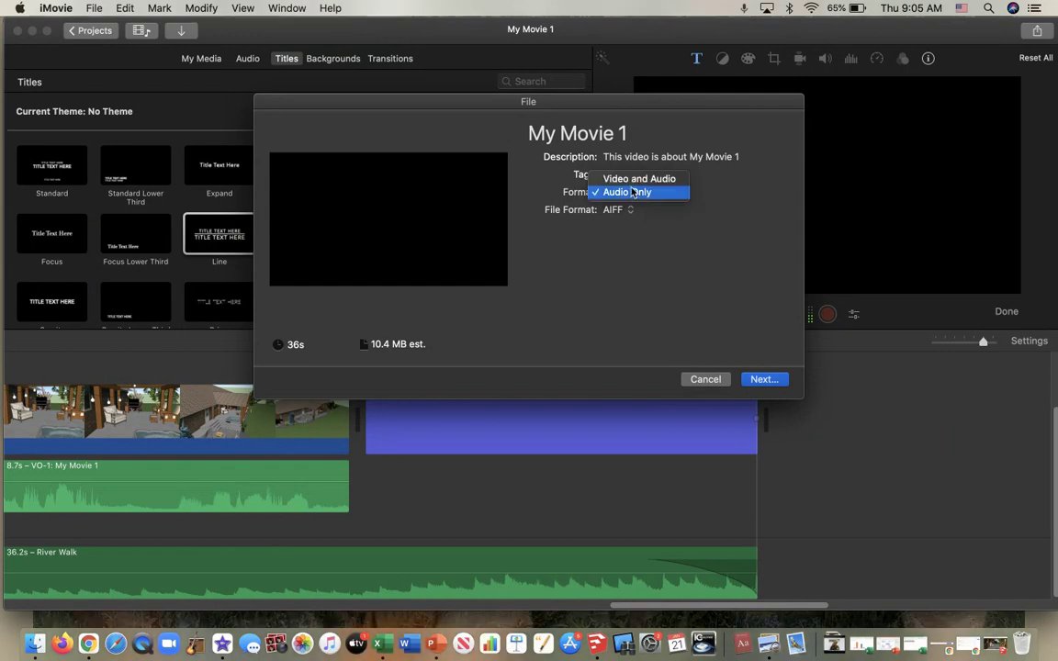
left_click(630, 178)
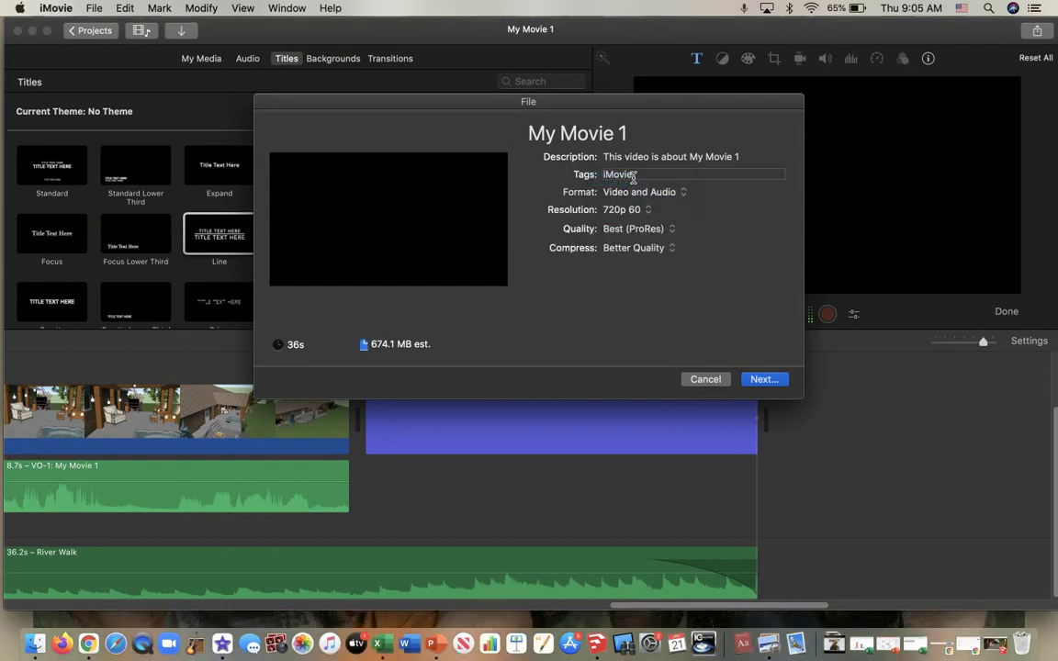
left_click(649, 211)
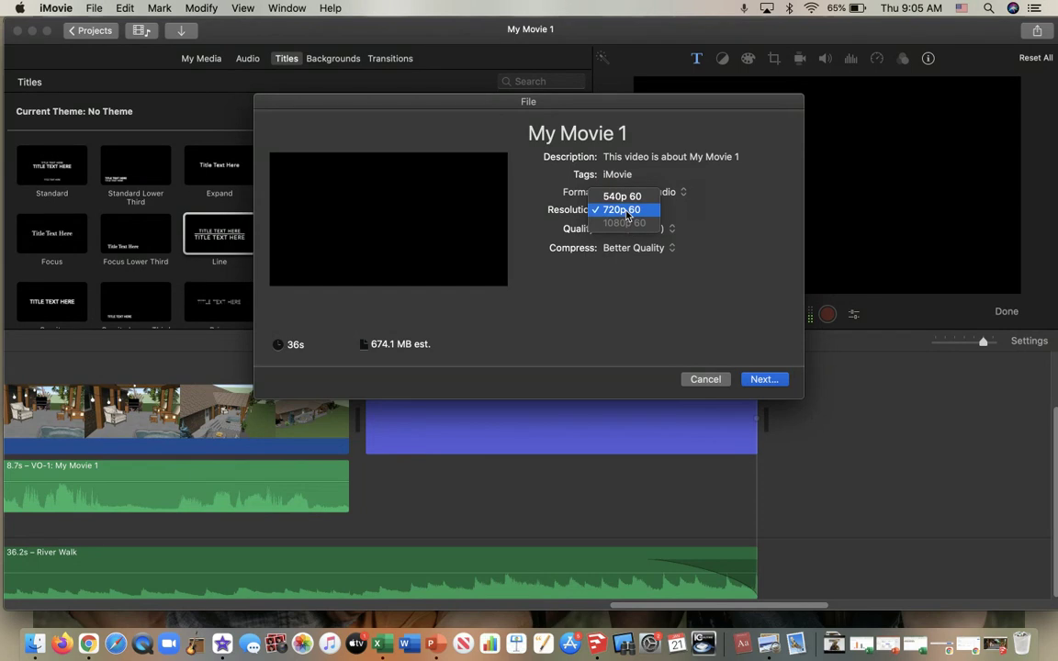
left_click(628, 212)
Step: Continue to the save settings for the exported My Movie 1 file, and cancel the export without saving
left_click(754, 380)
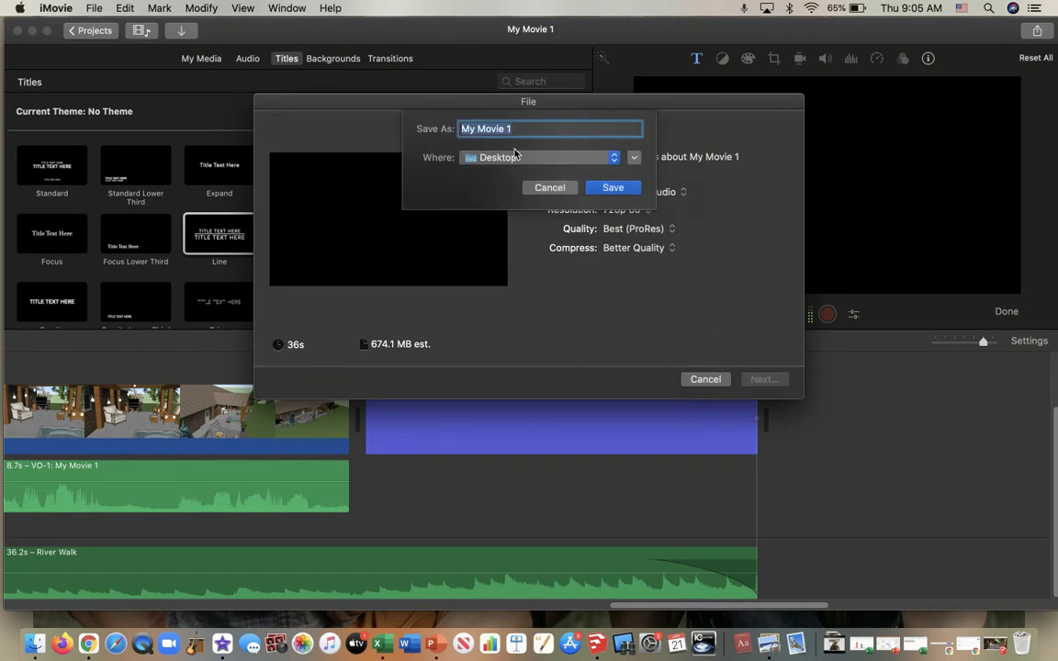
left_click(547, 190)
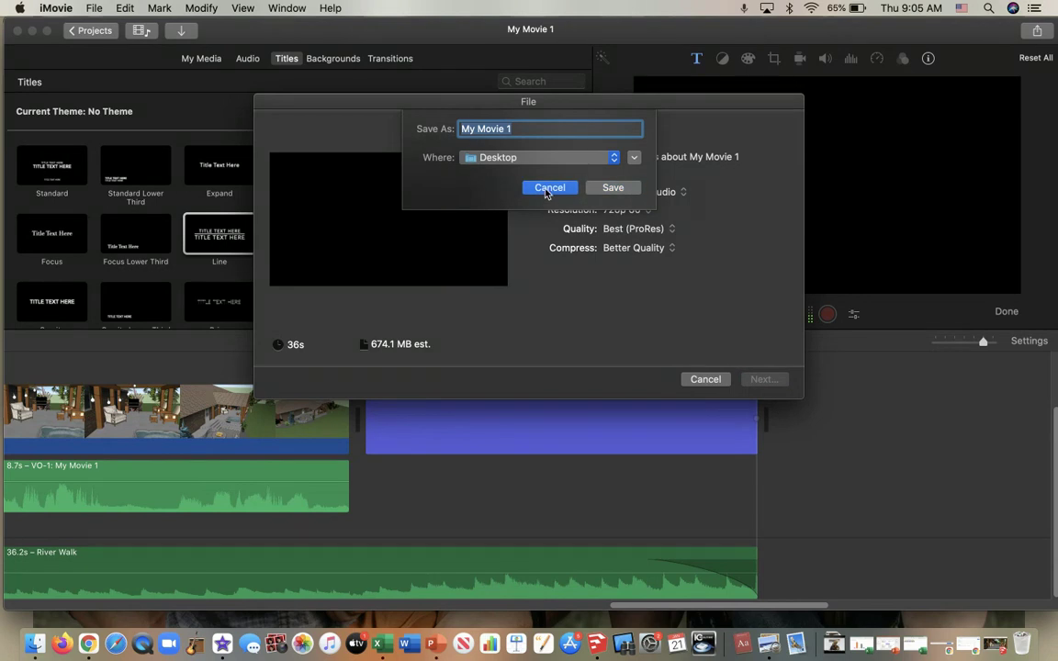
left_click(697, 381)
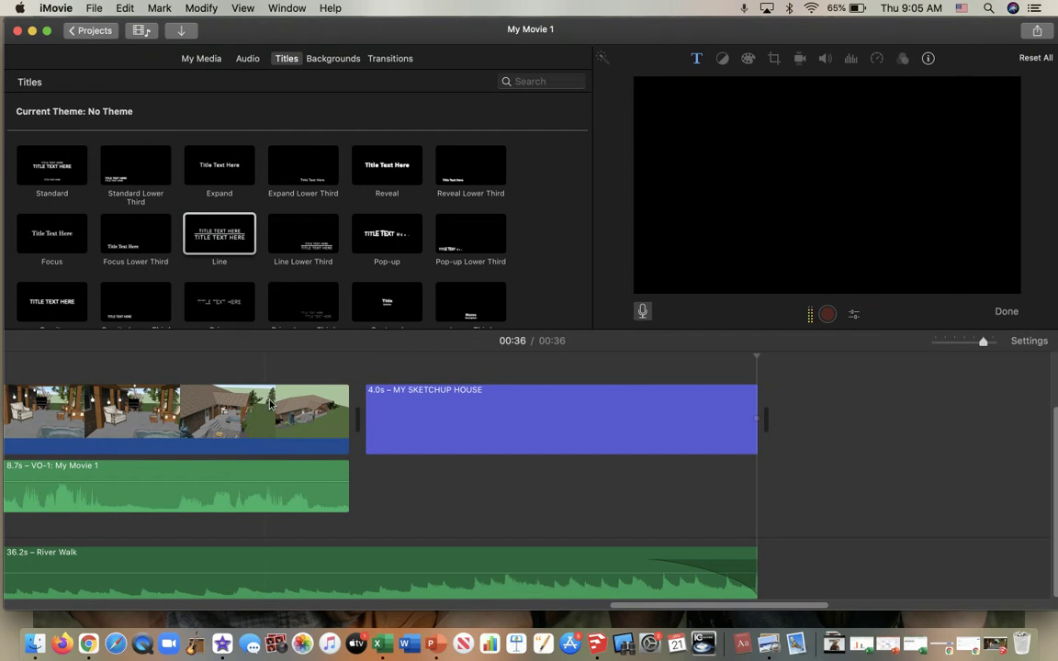
scroll(276, 423, "left", 20)
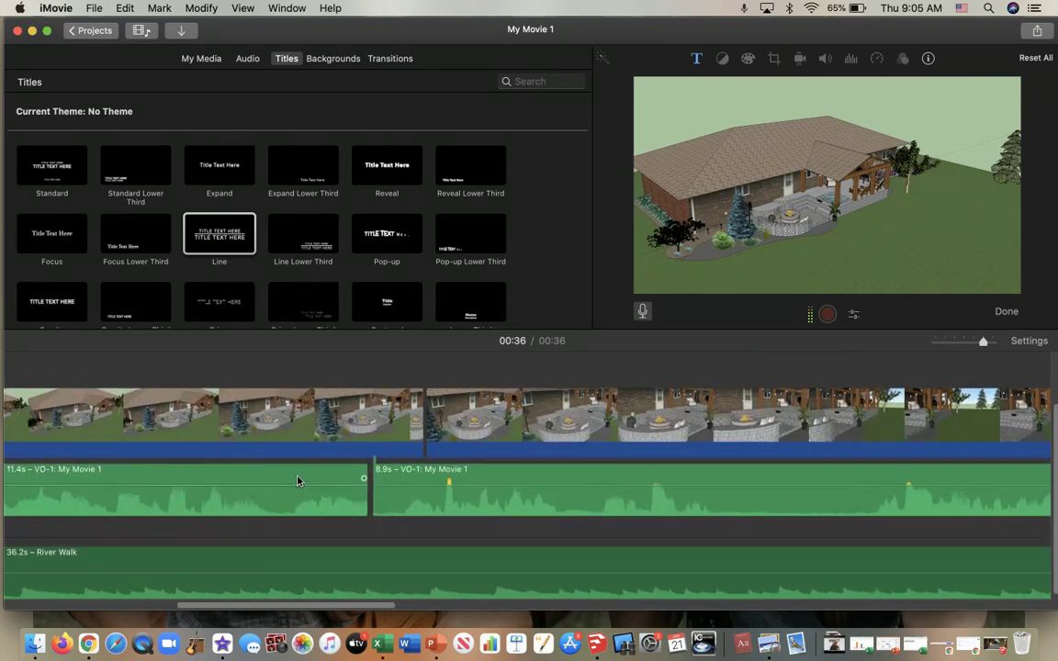
scroll(297, 479, "left", 10)
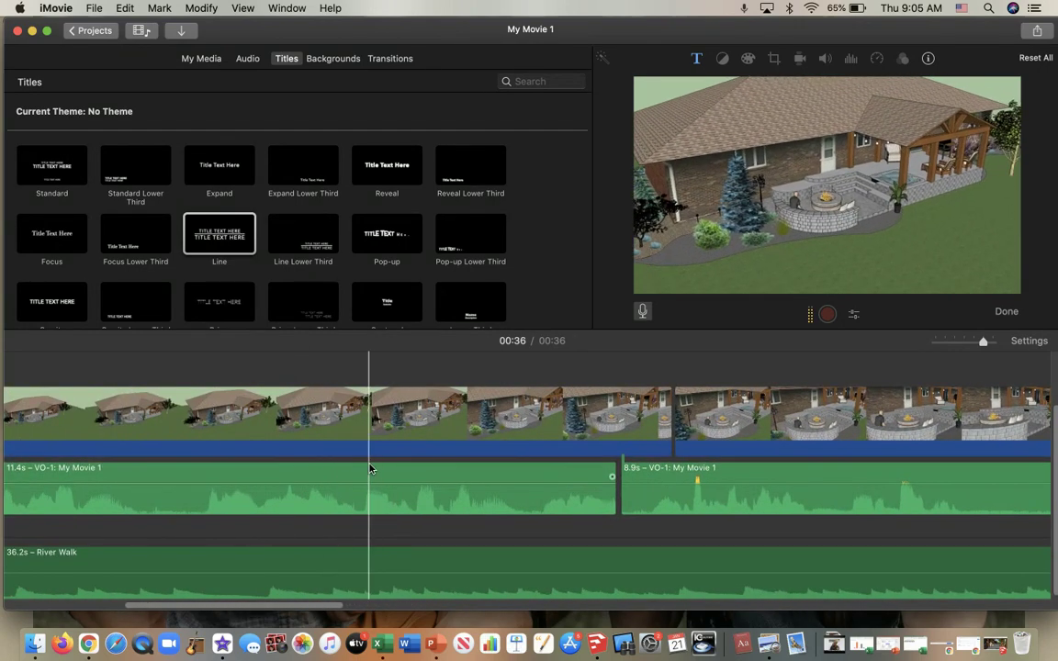
scroll(371, 469, "right", 20)
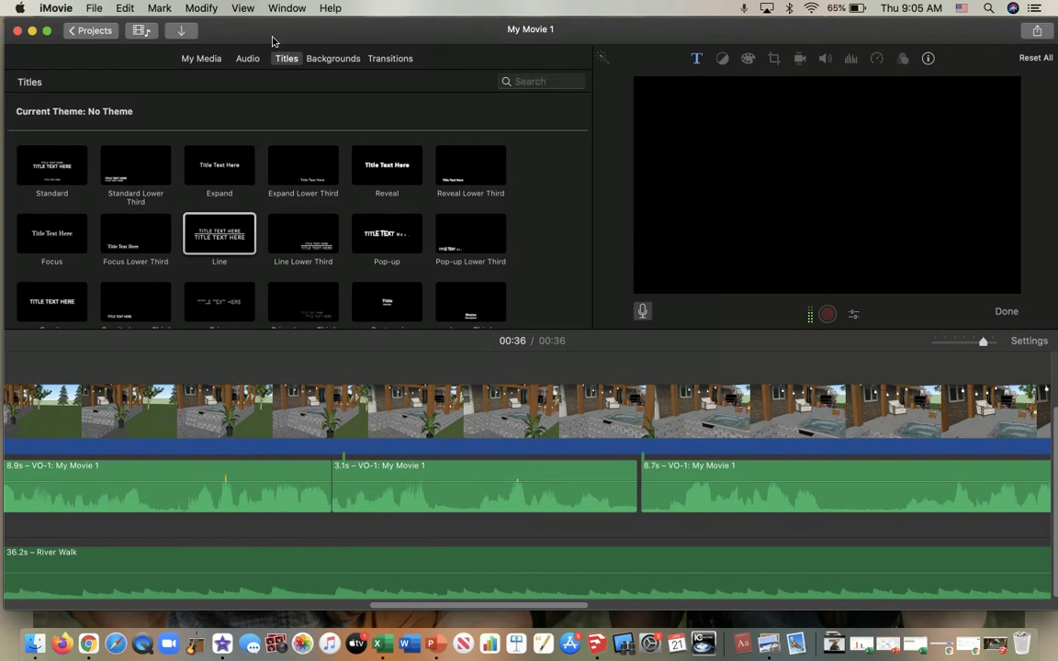
scroll(678, 413, "right", 15)
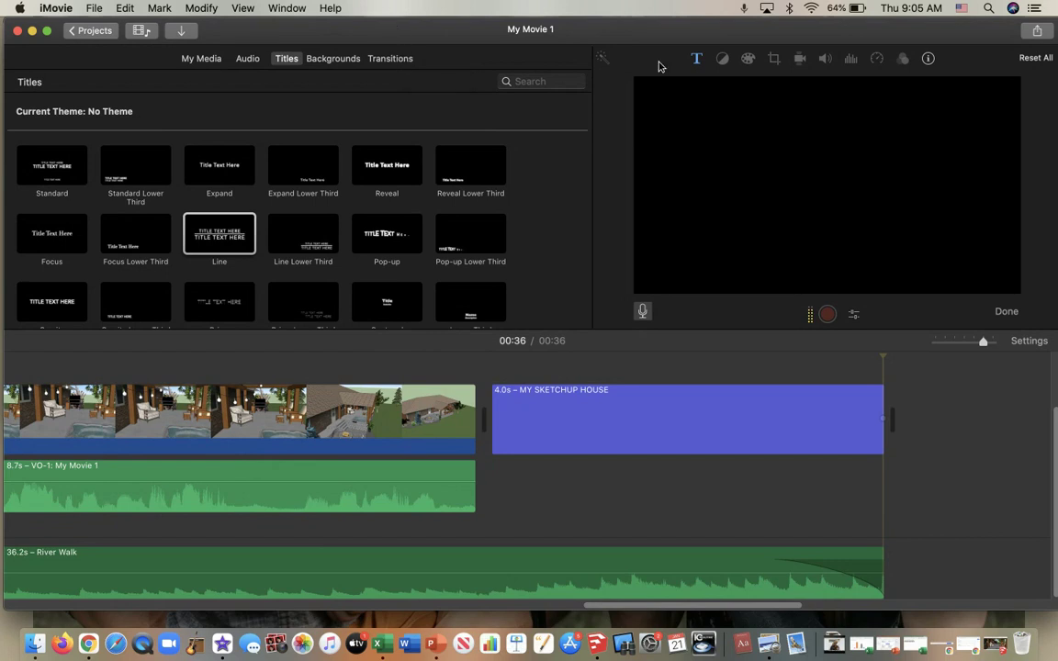
Step: Switch to Chrome to view the Sketchup House Video assignment in Google Classroom
left_click(89, 645)
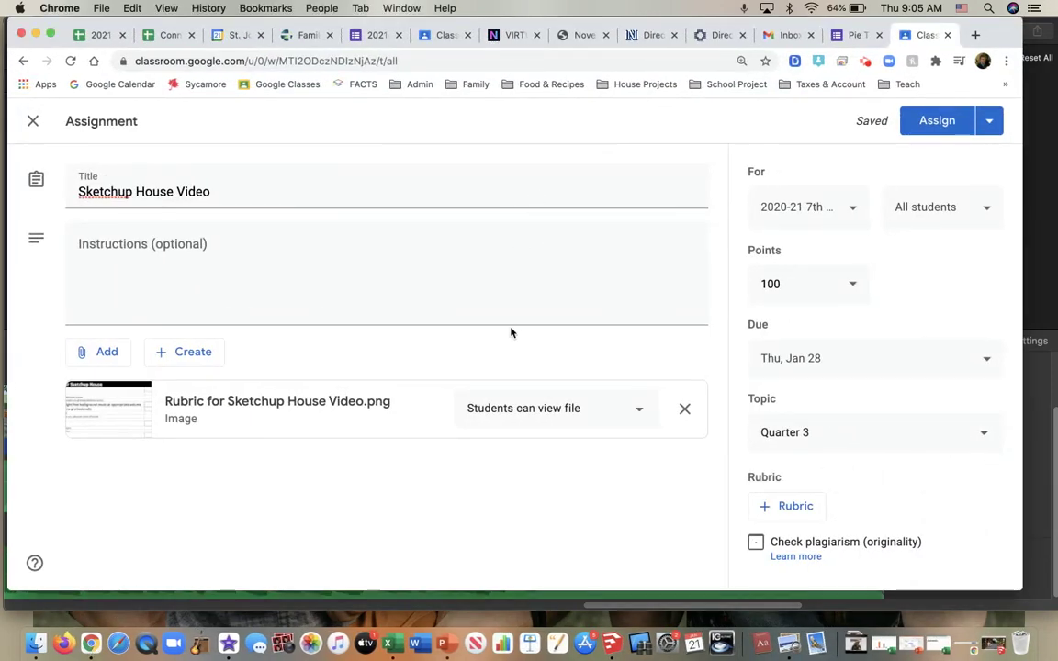